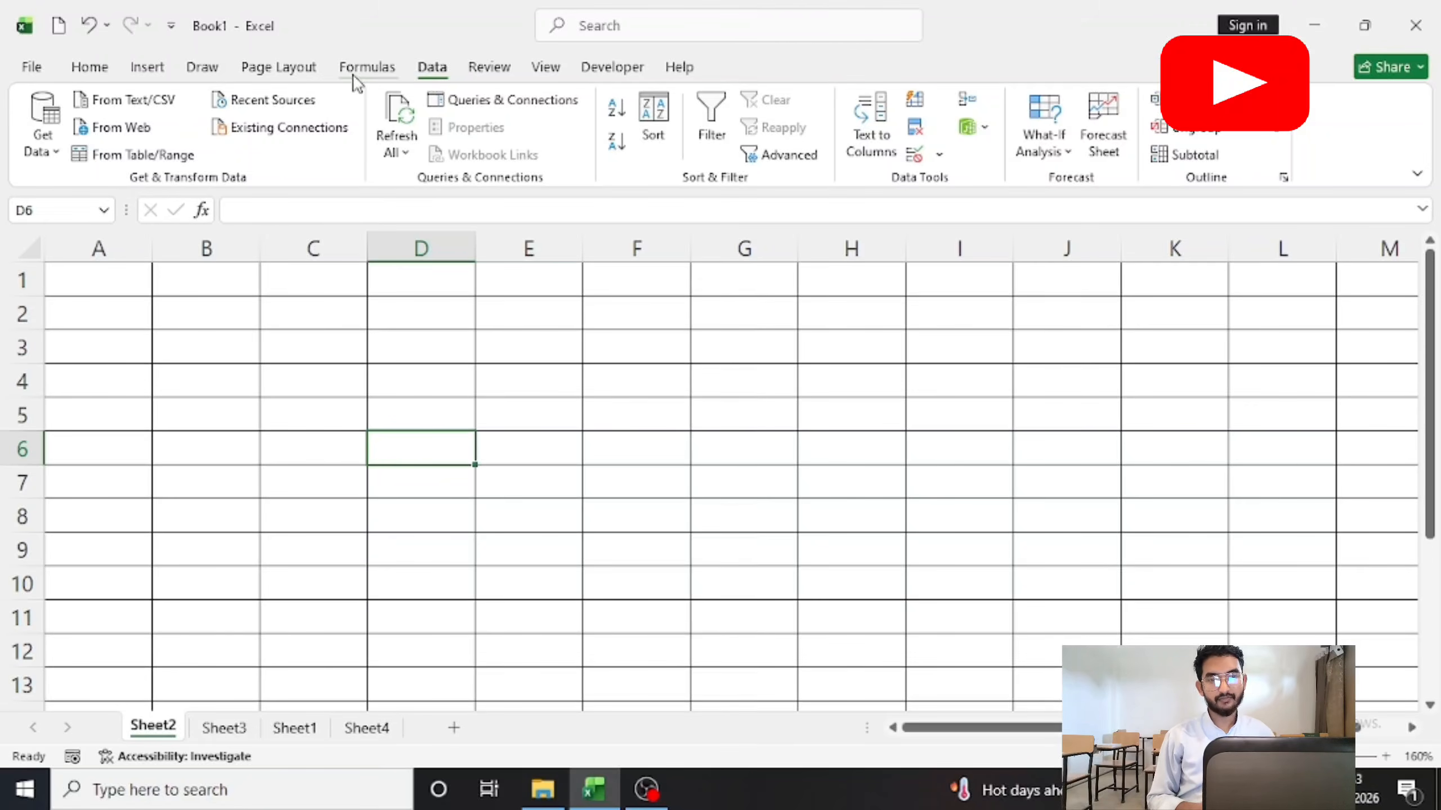
left_click(377, 79)
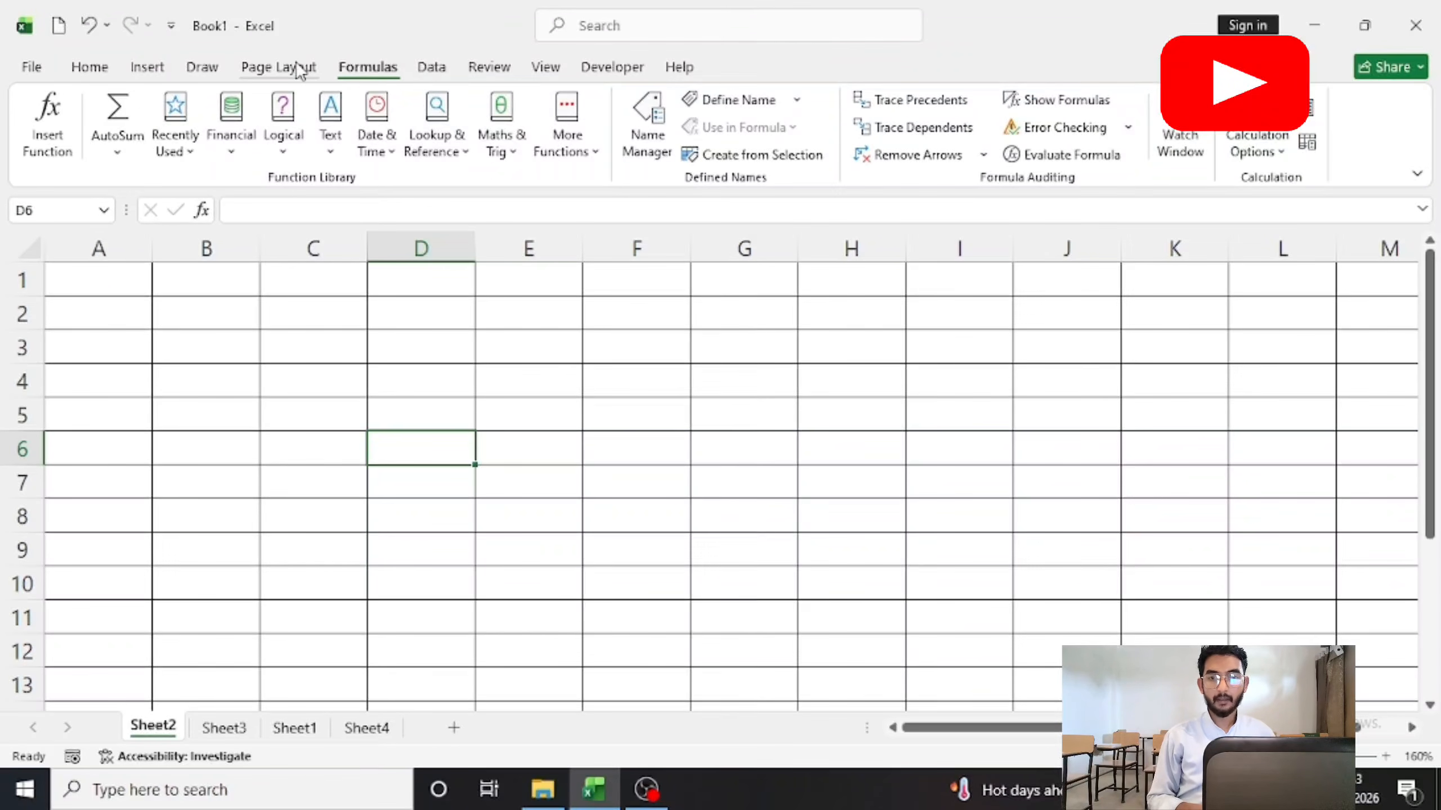
left_click(261, 80)
left_click(196, 71)
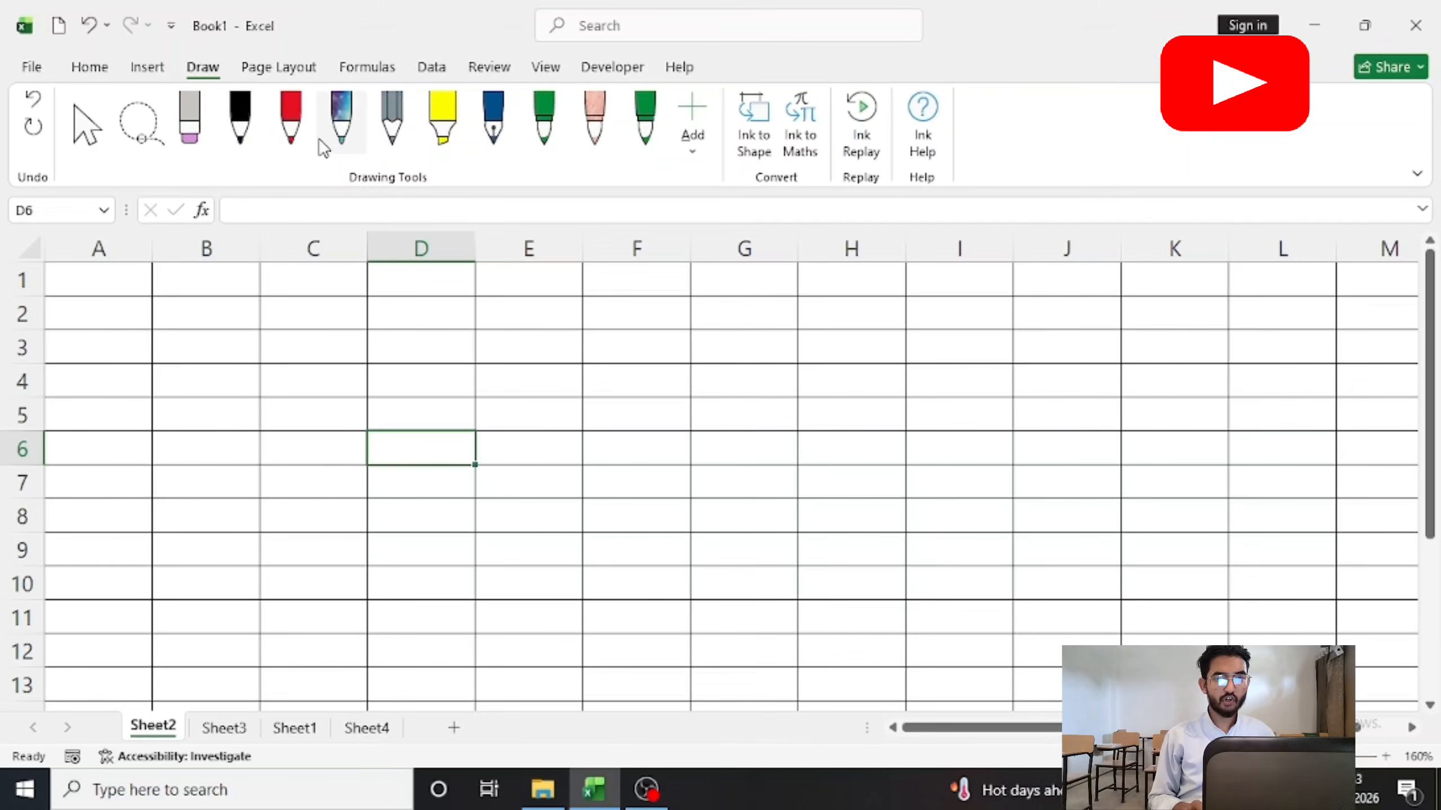
left_click(139, 69)
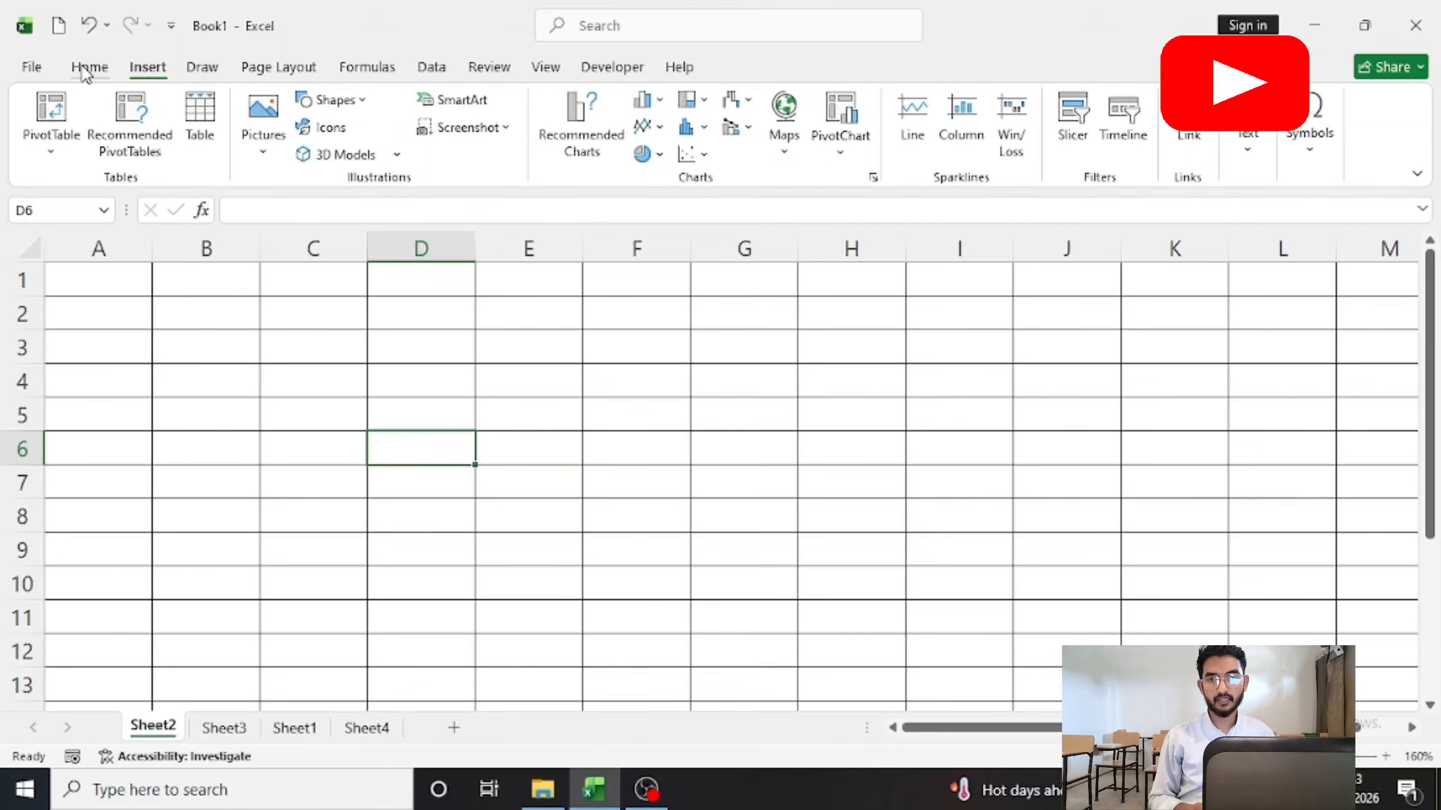
left_click(86, 69)
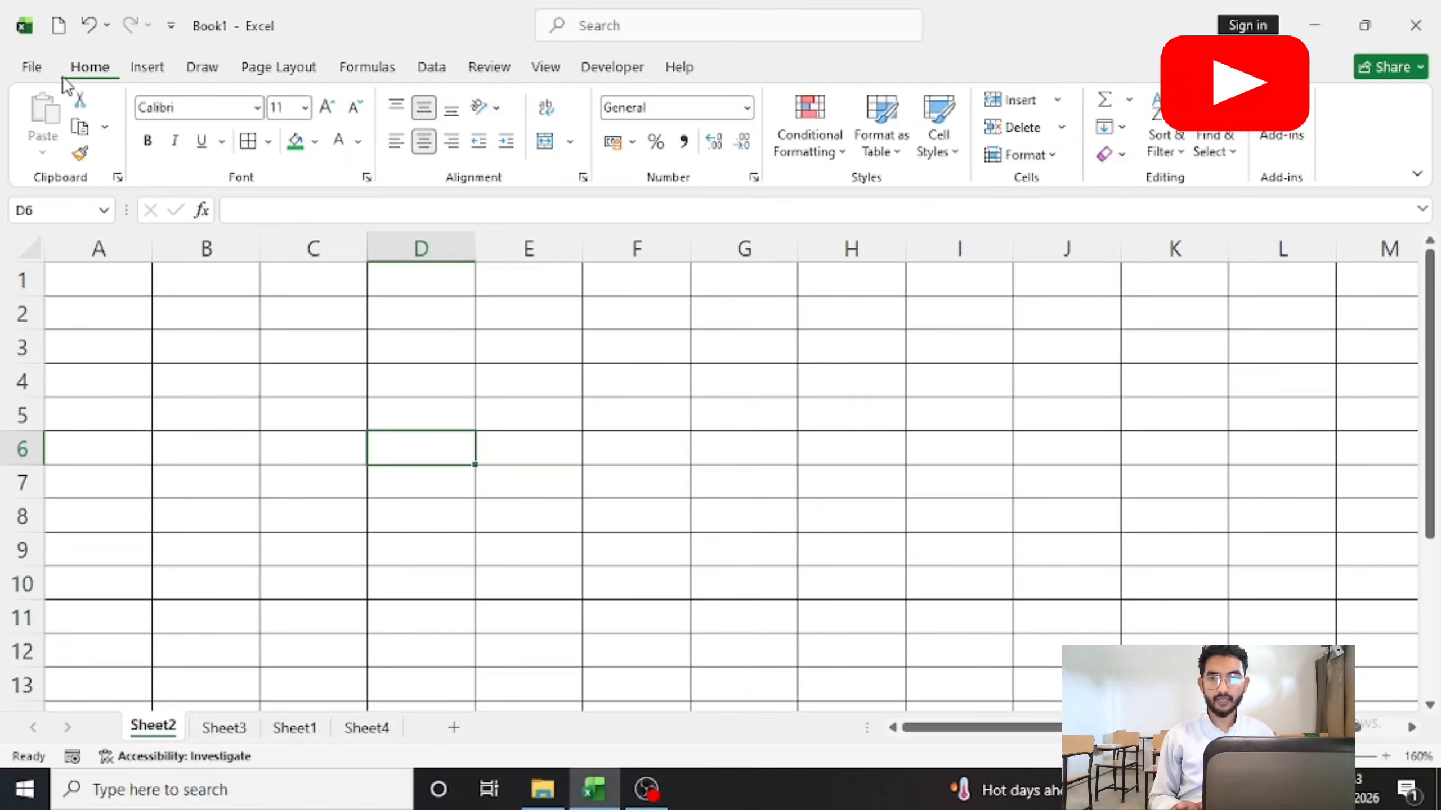
left_click(34, 69)
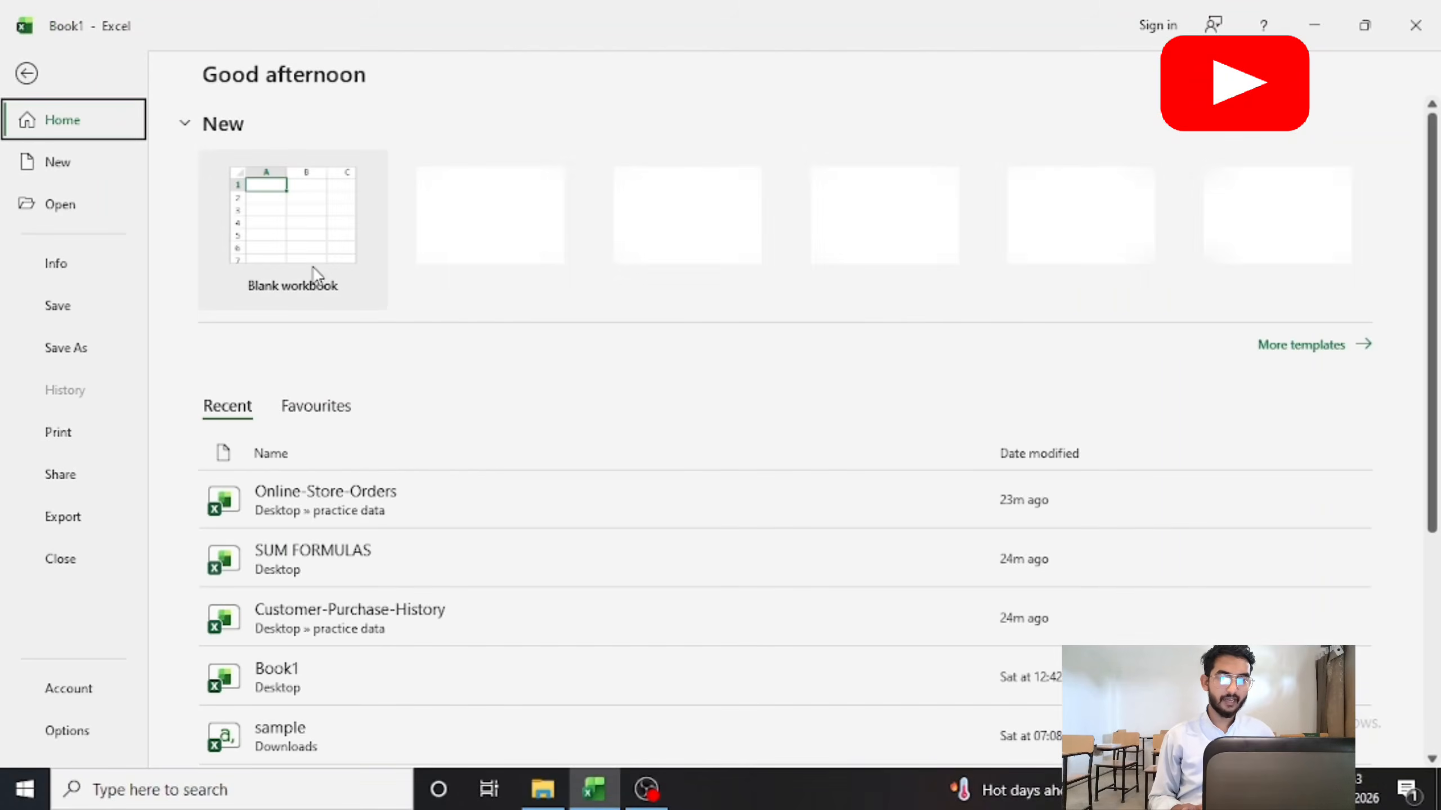
left_click(25, 79)
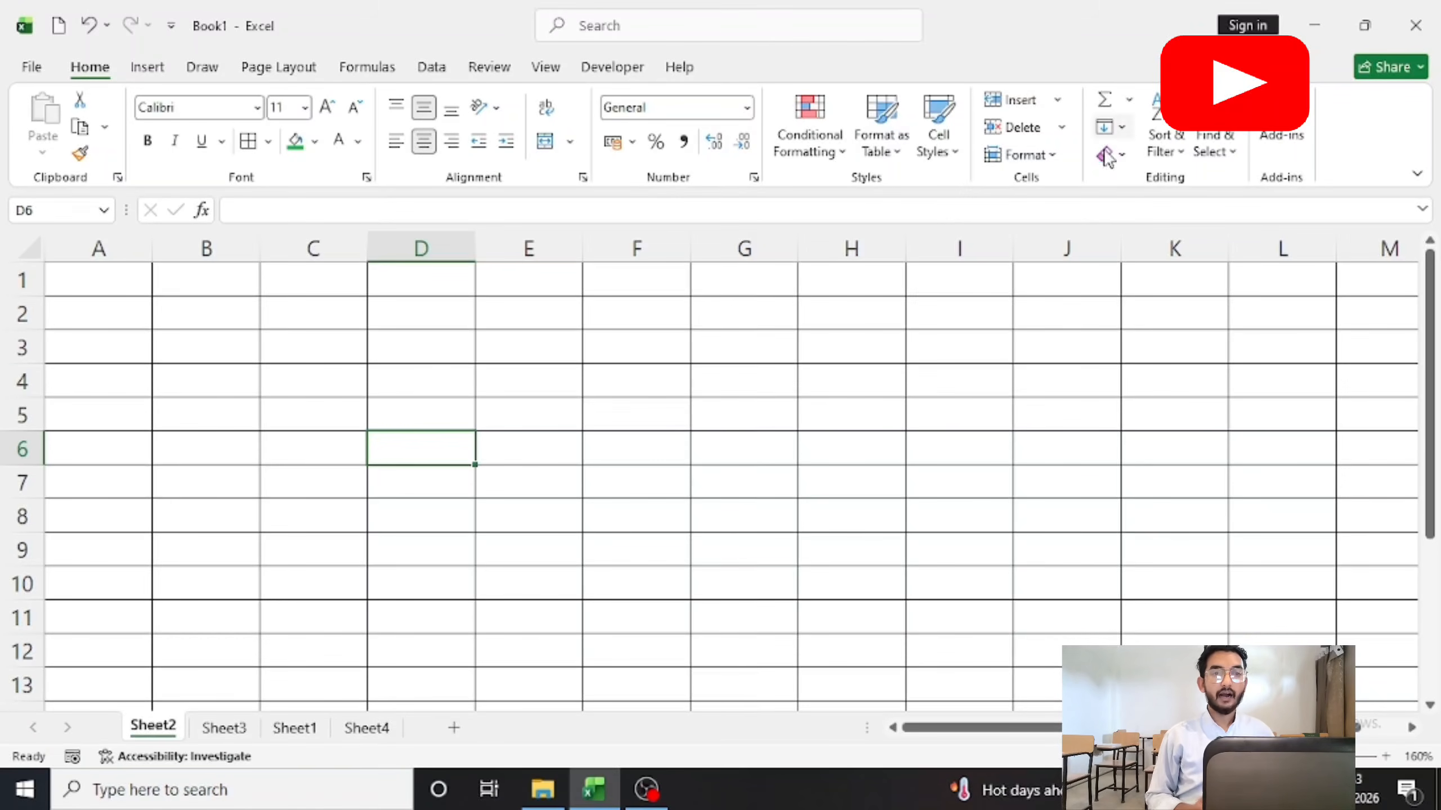
left_click(430, 67)
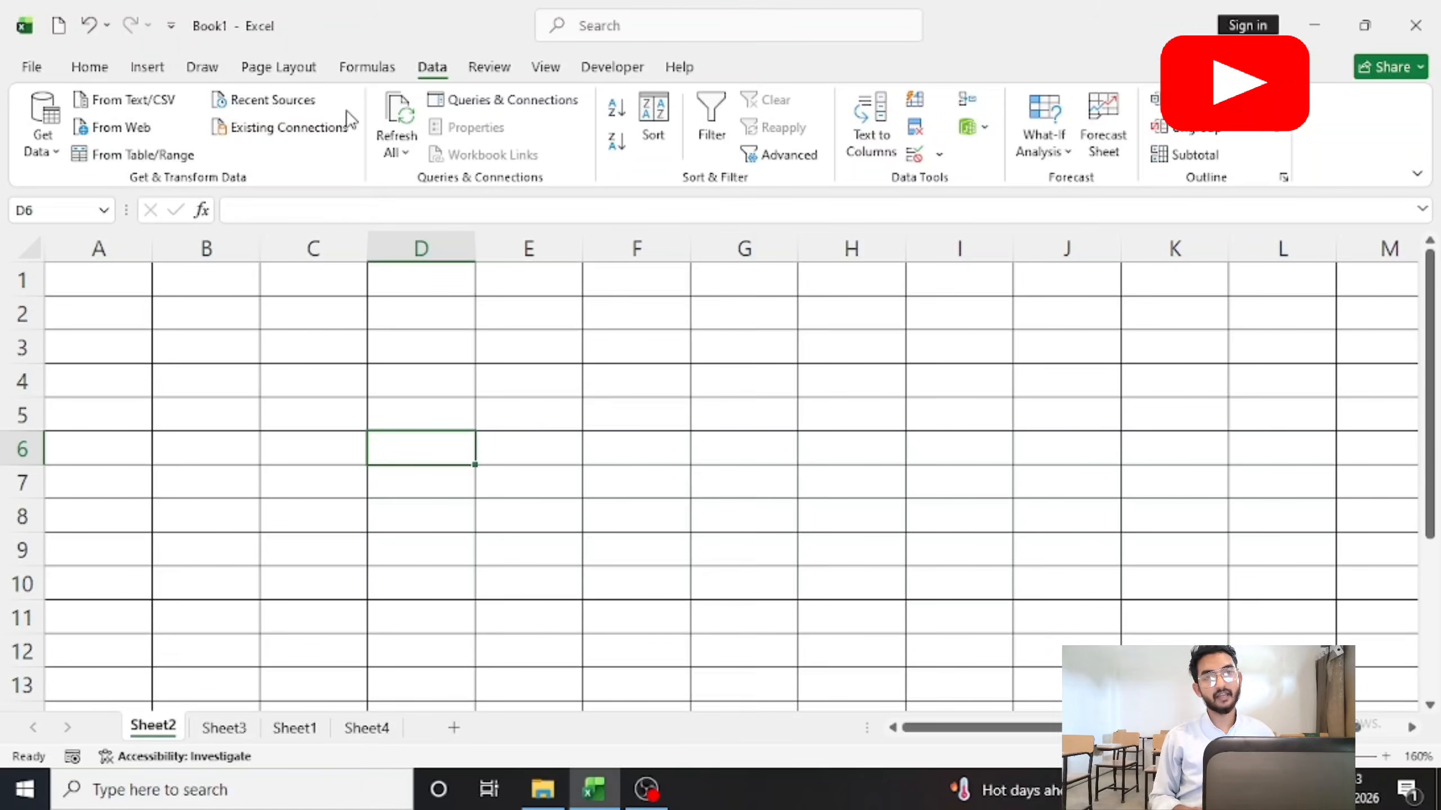
left_click(164, 107)
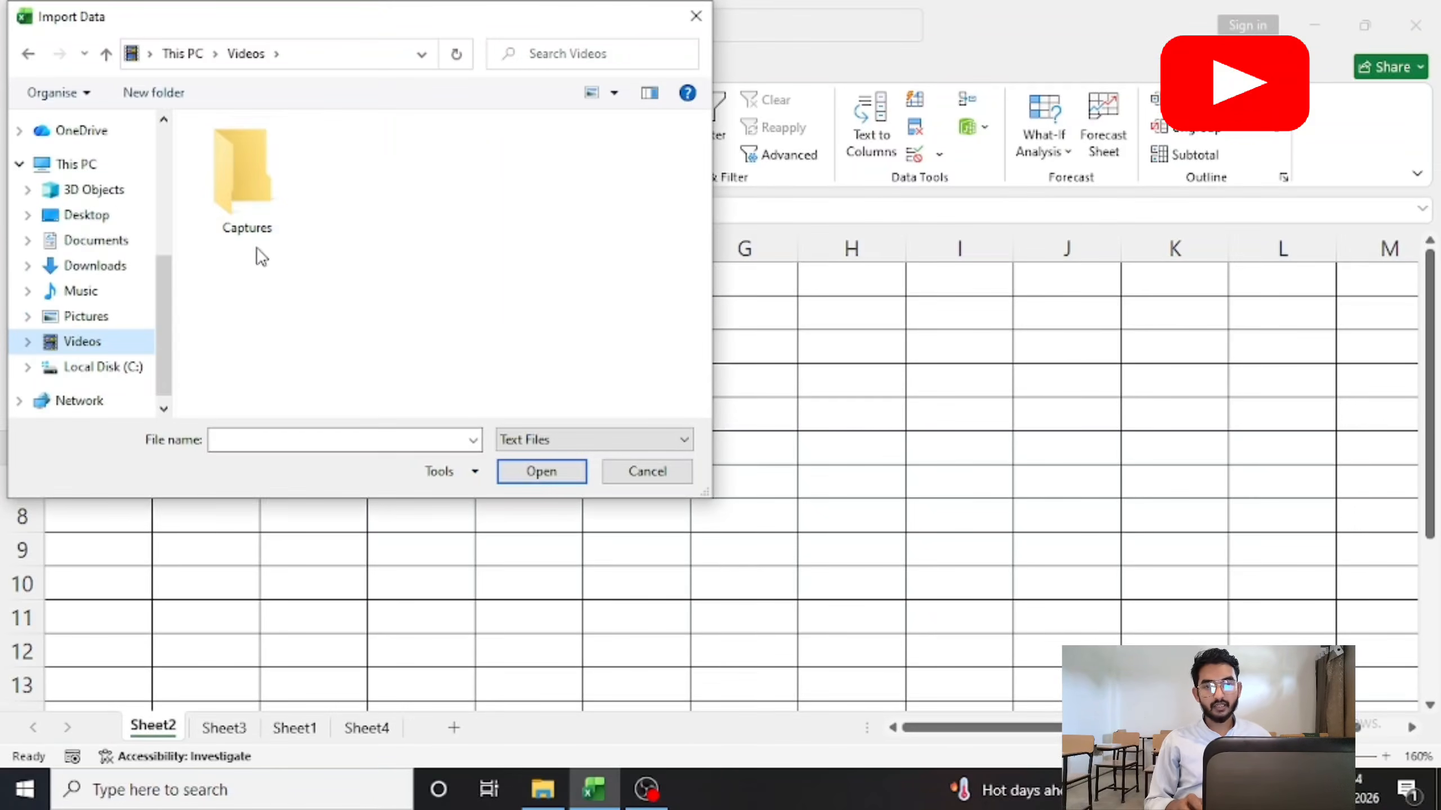
left_click(696, 16)
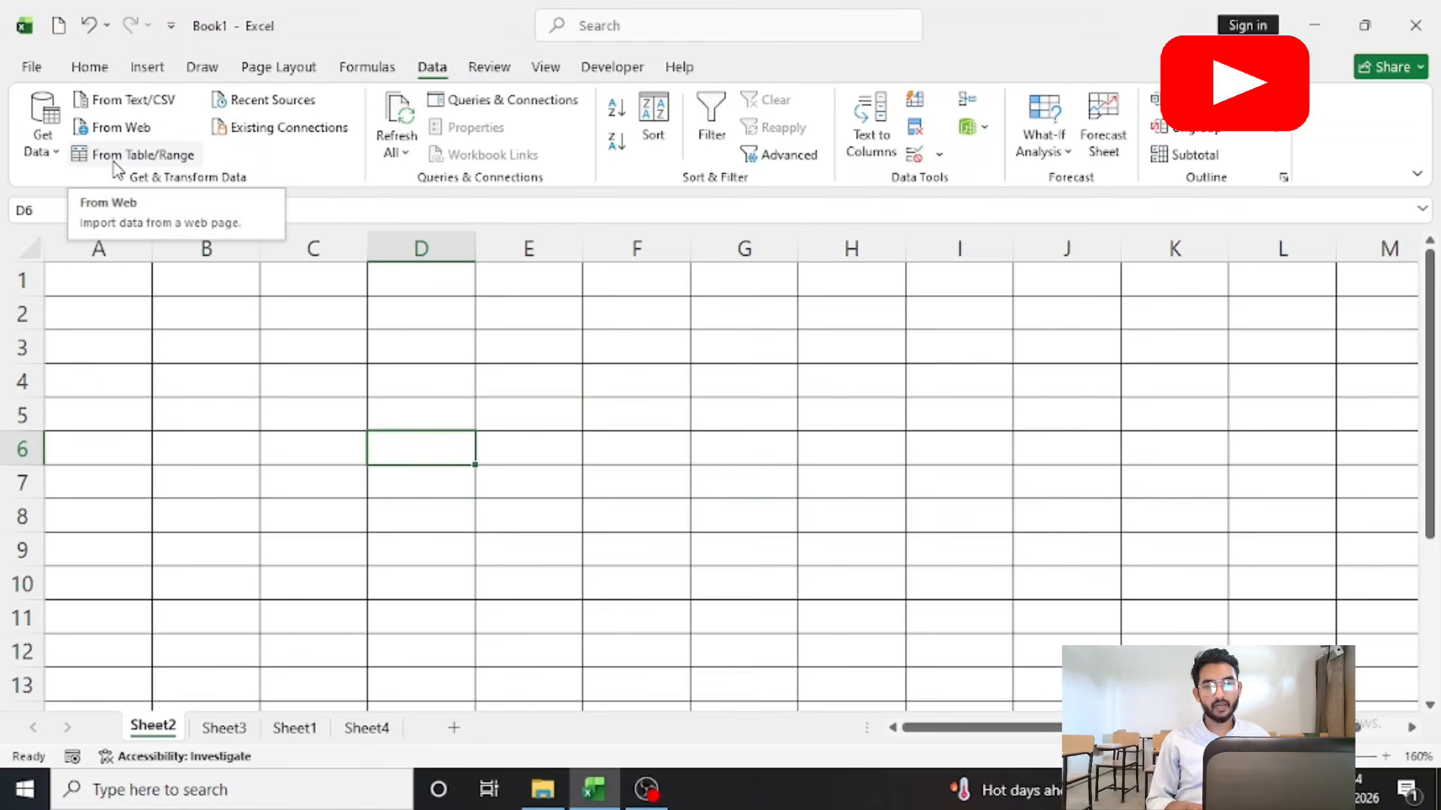
left_click(52, 150)
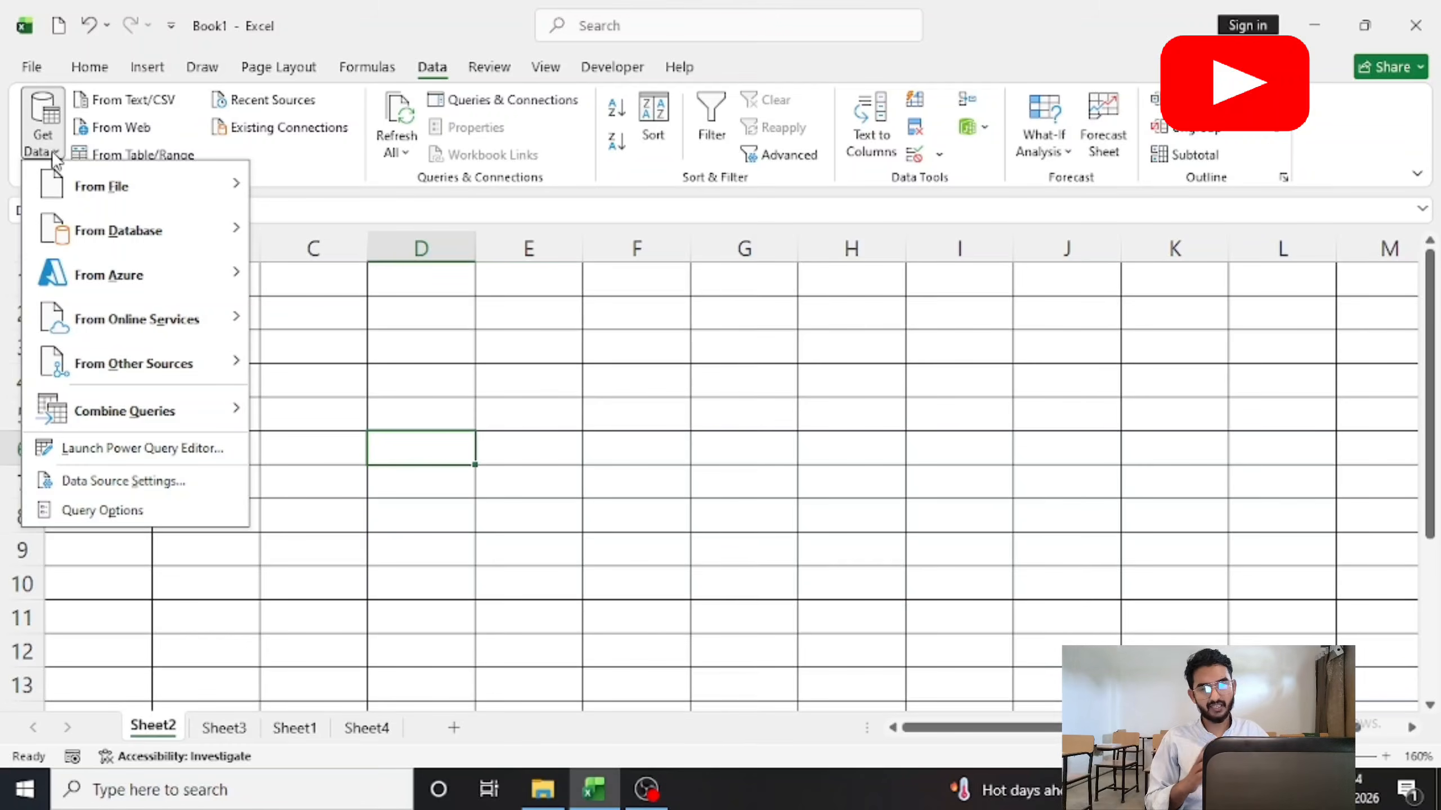
mouse_move(116, 184)
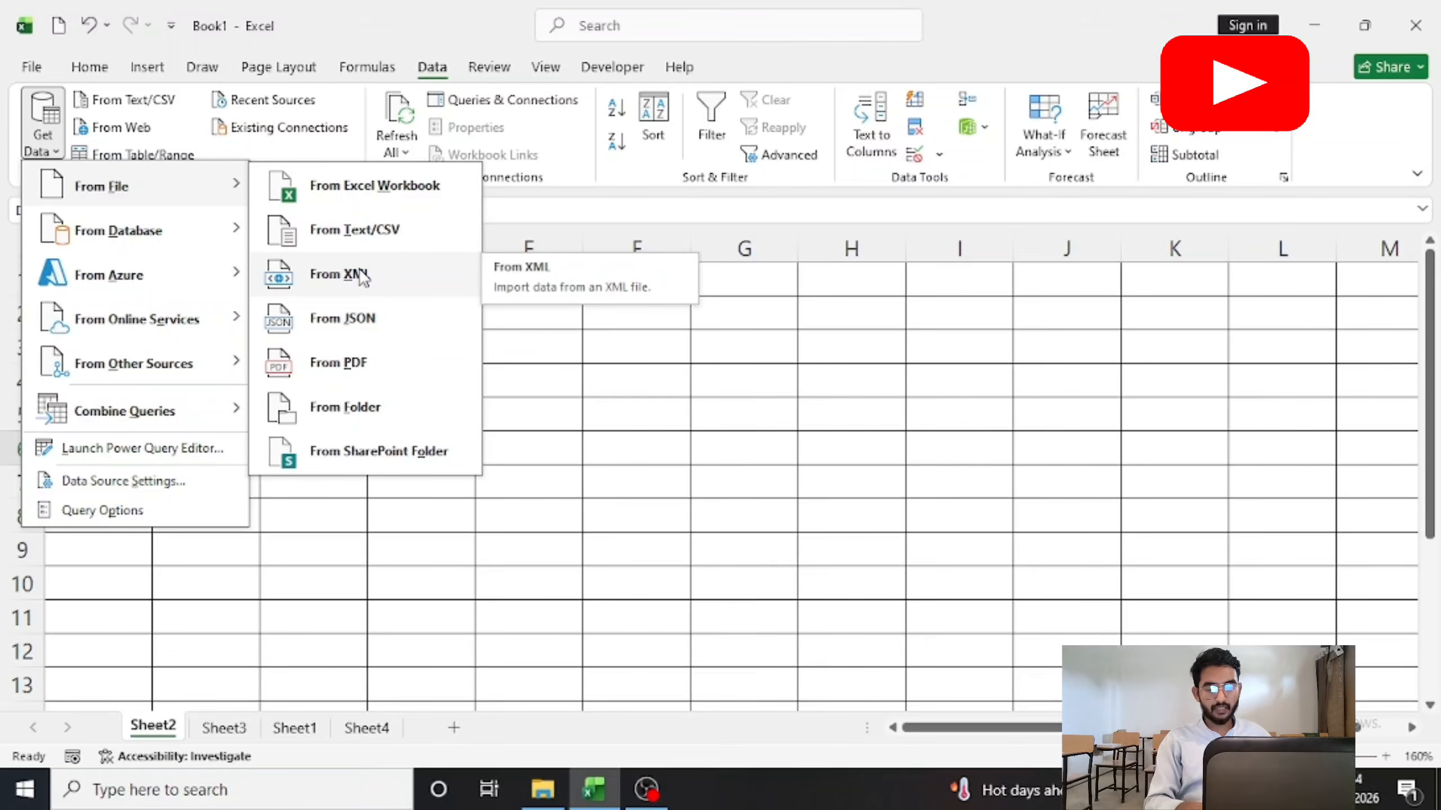
Step: Switch to the desktop, open practice.pdf, examine its order table across the first pages, and close it
key("super+d")
right_click(563, 280)
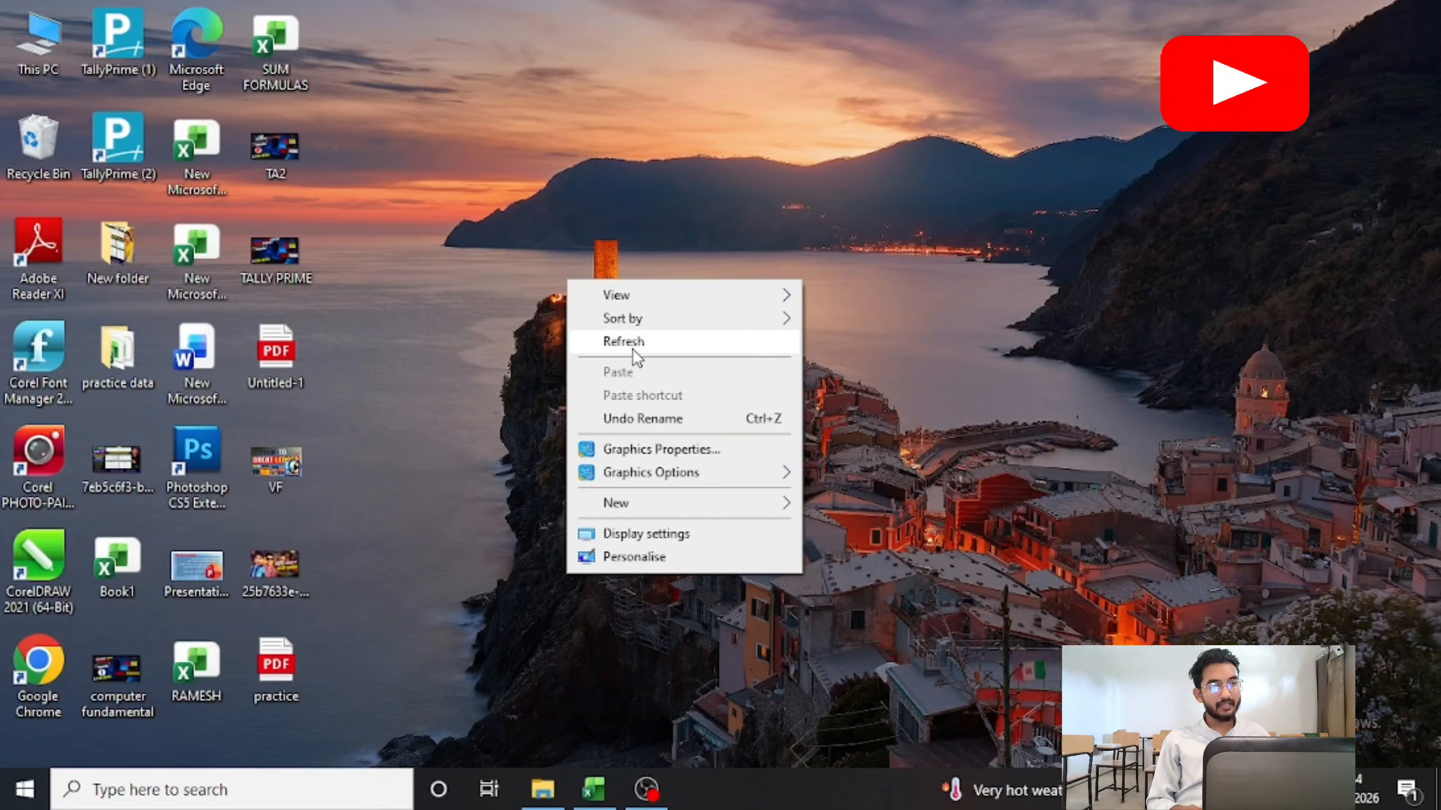
left_click(631, 345)
double_click(281, 670)
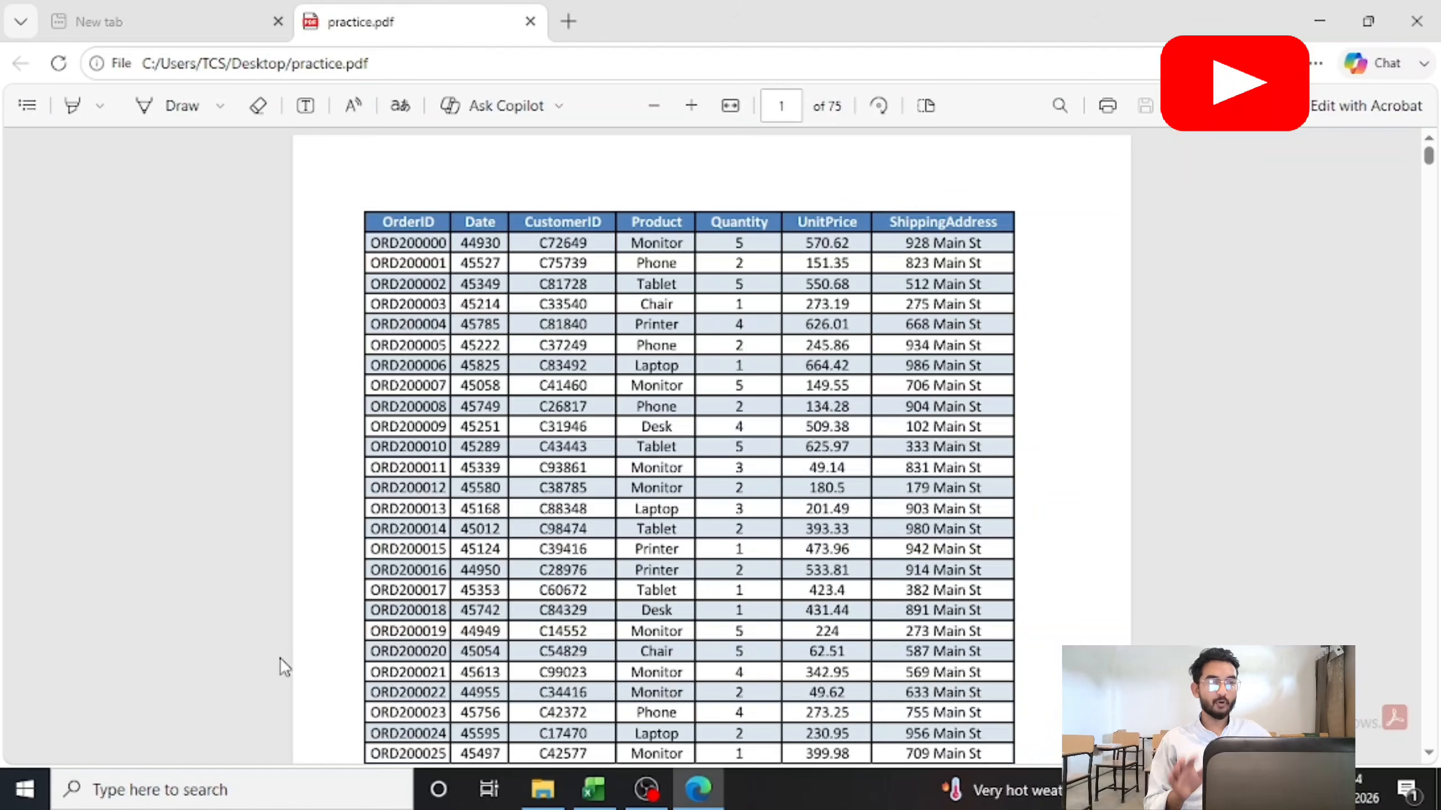
scroll(869, 448, "down", 15)
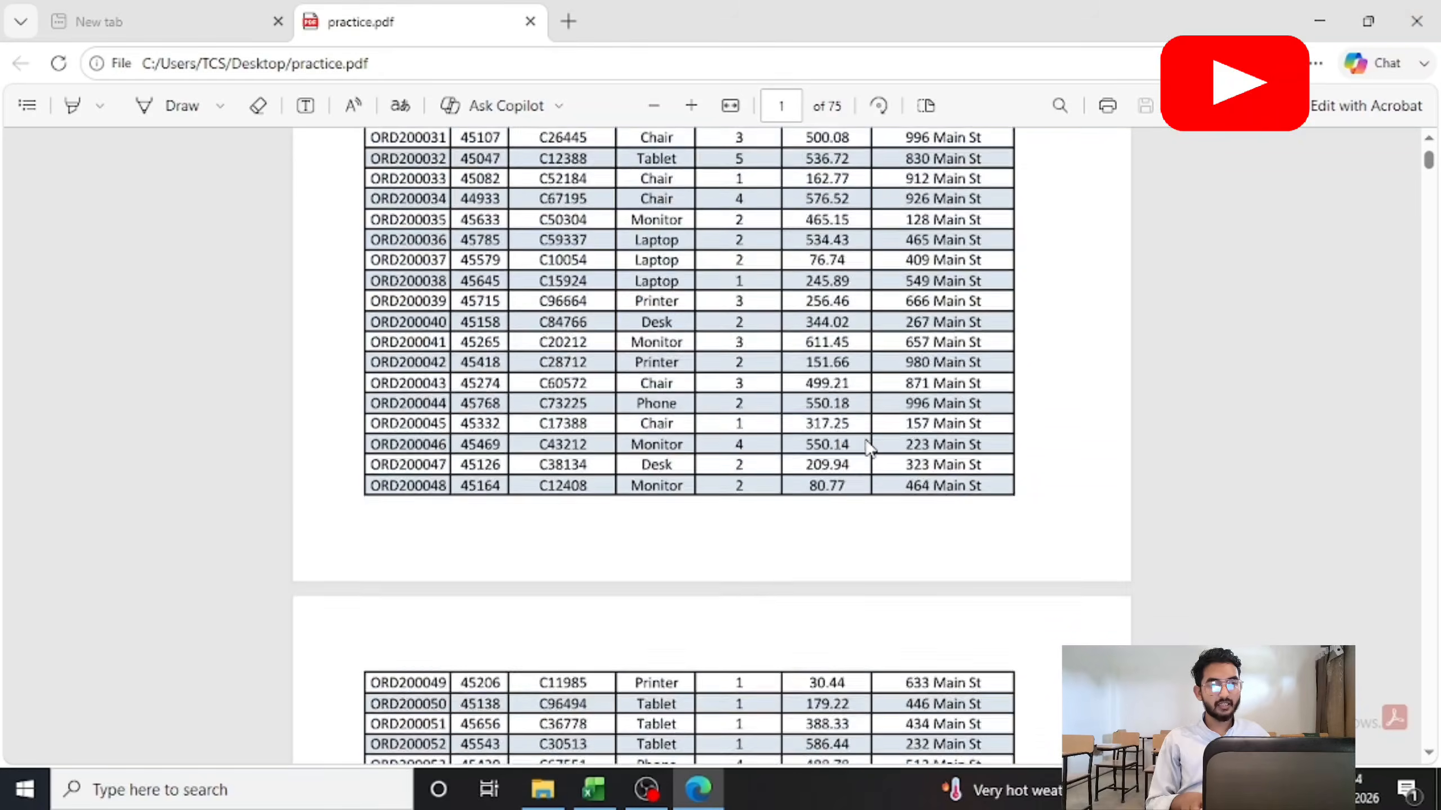
scroll(869, 449, "up", 15)
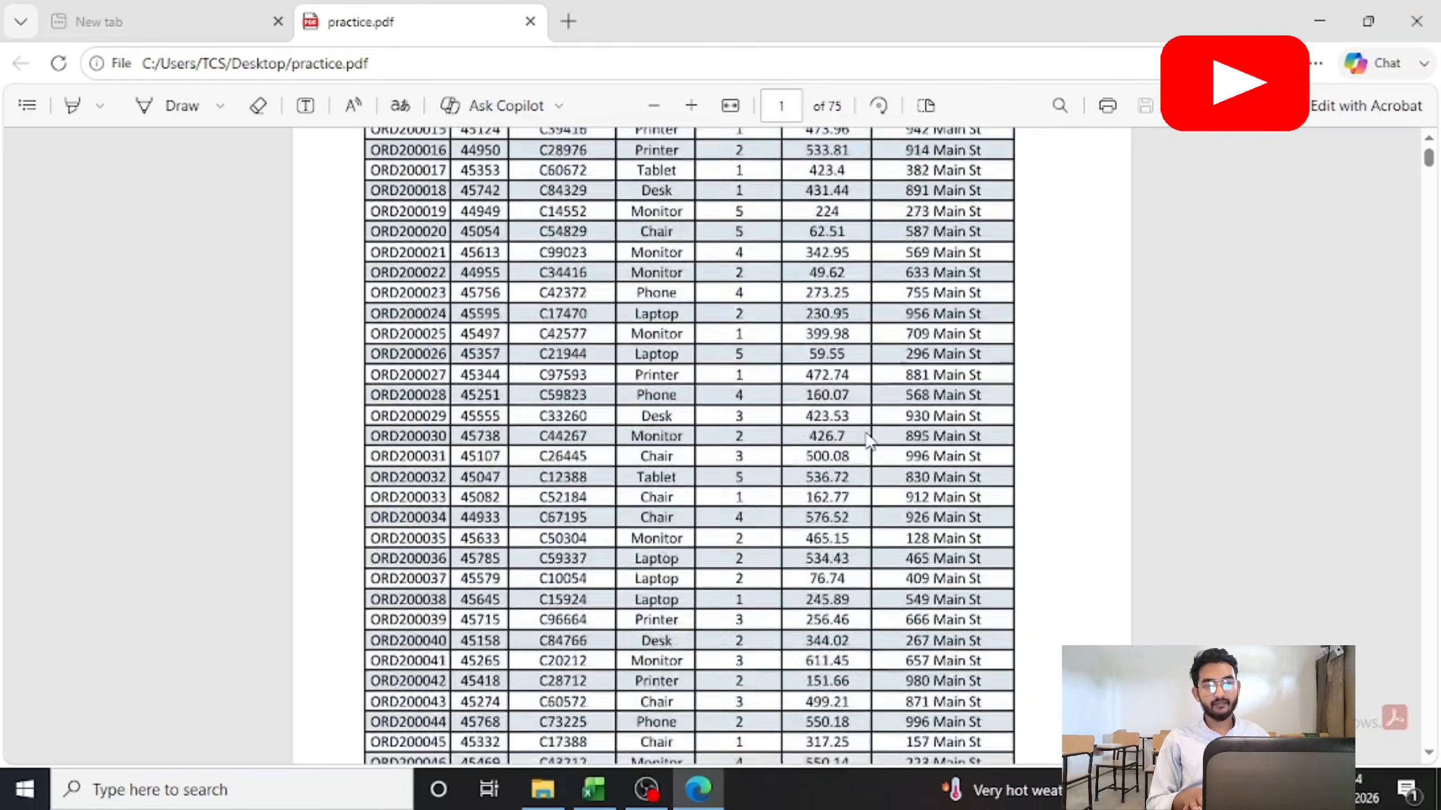
left_click(1417, 21)
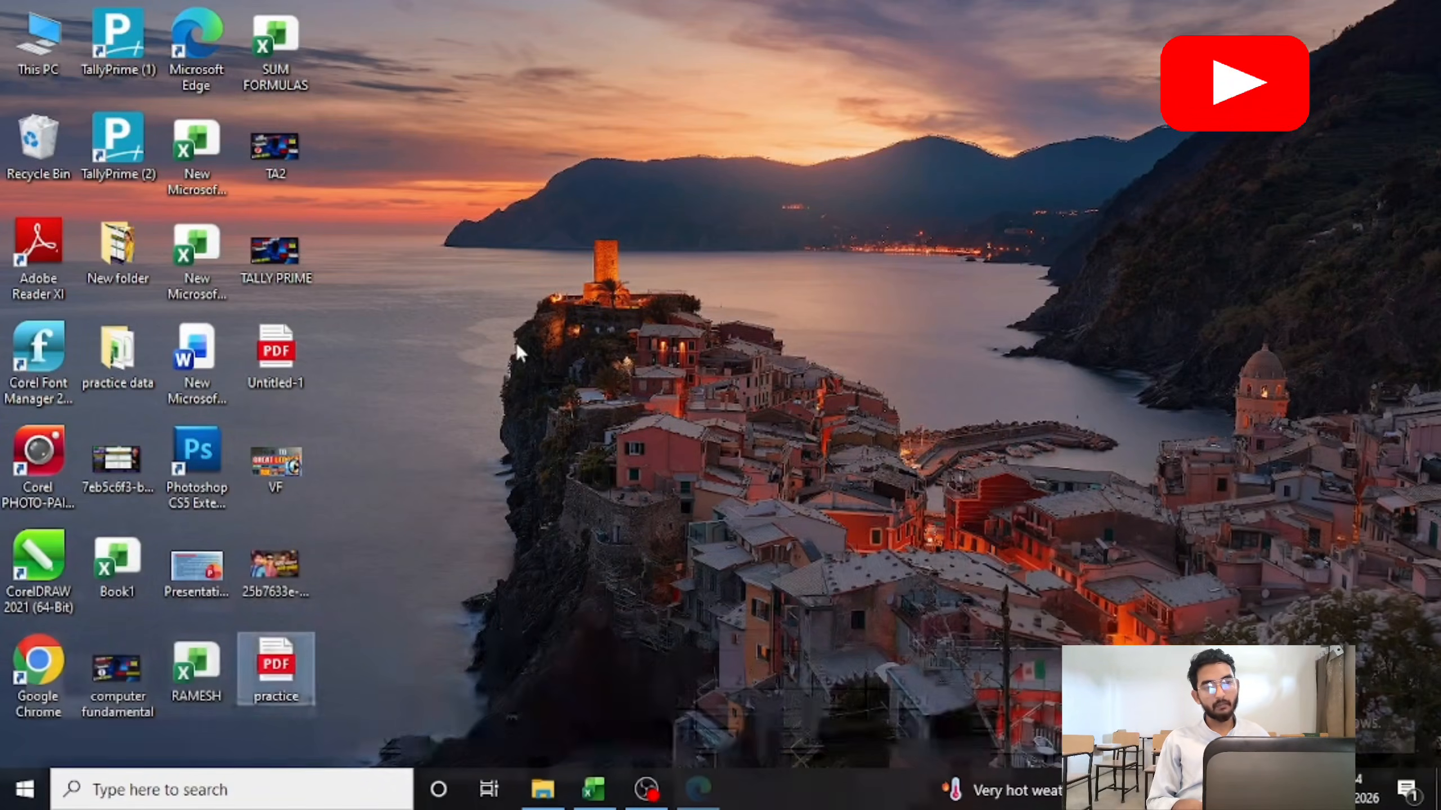
right_click(567, 177)
left_click(595, 239)
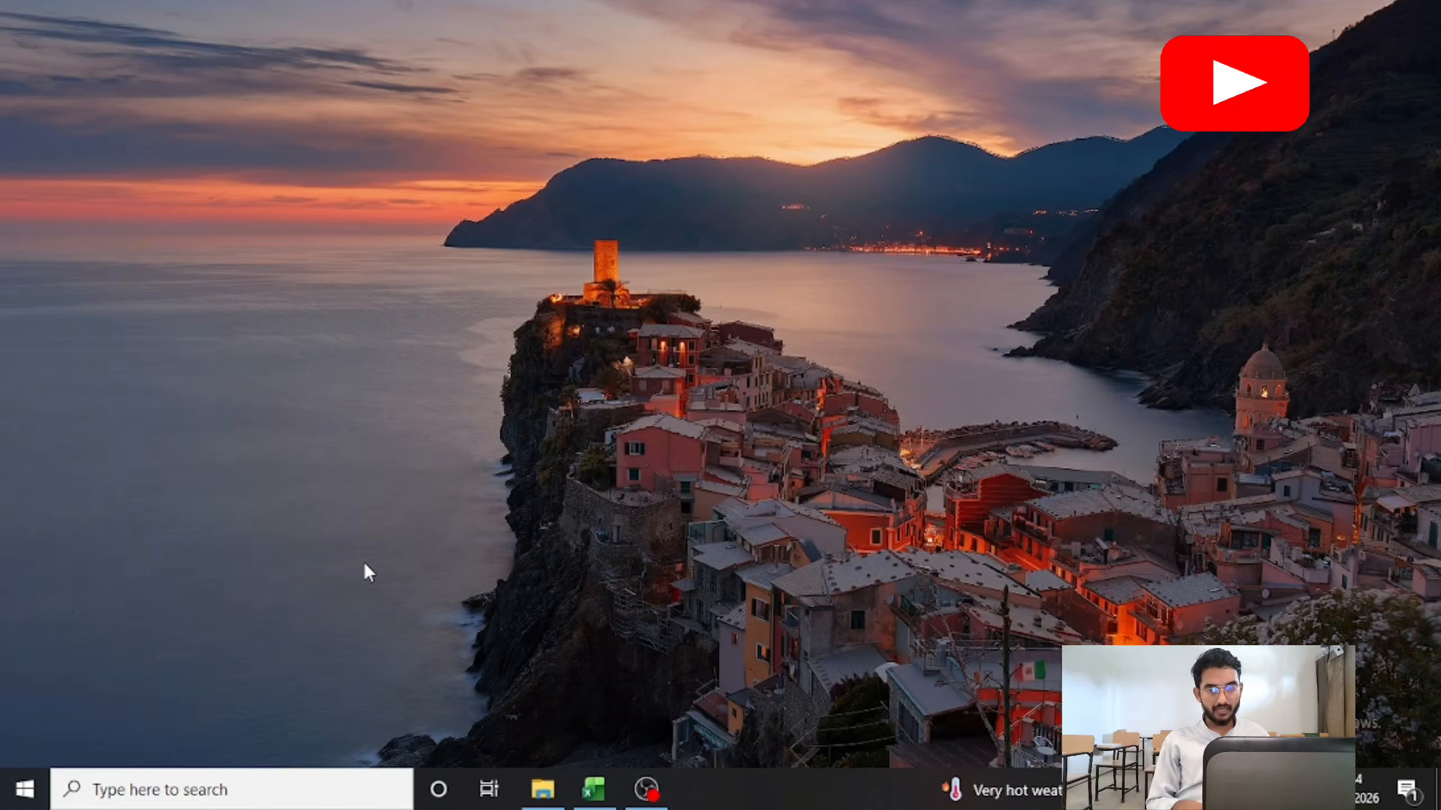
Step: Switch back to Excel, select cell B2 on Sheet2, and import practice.pdf from the Desktop as a PDF data source
left_click(592, 788)
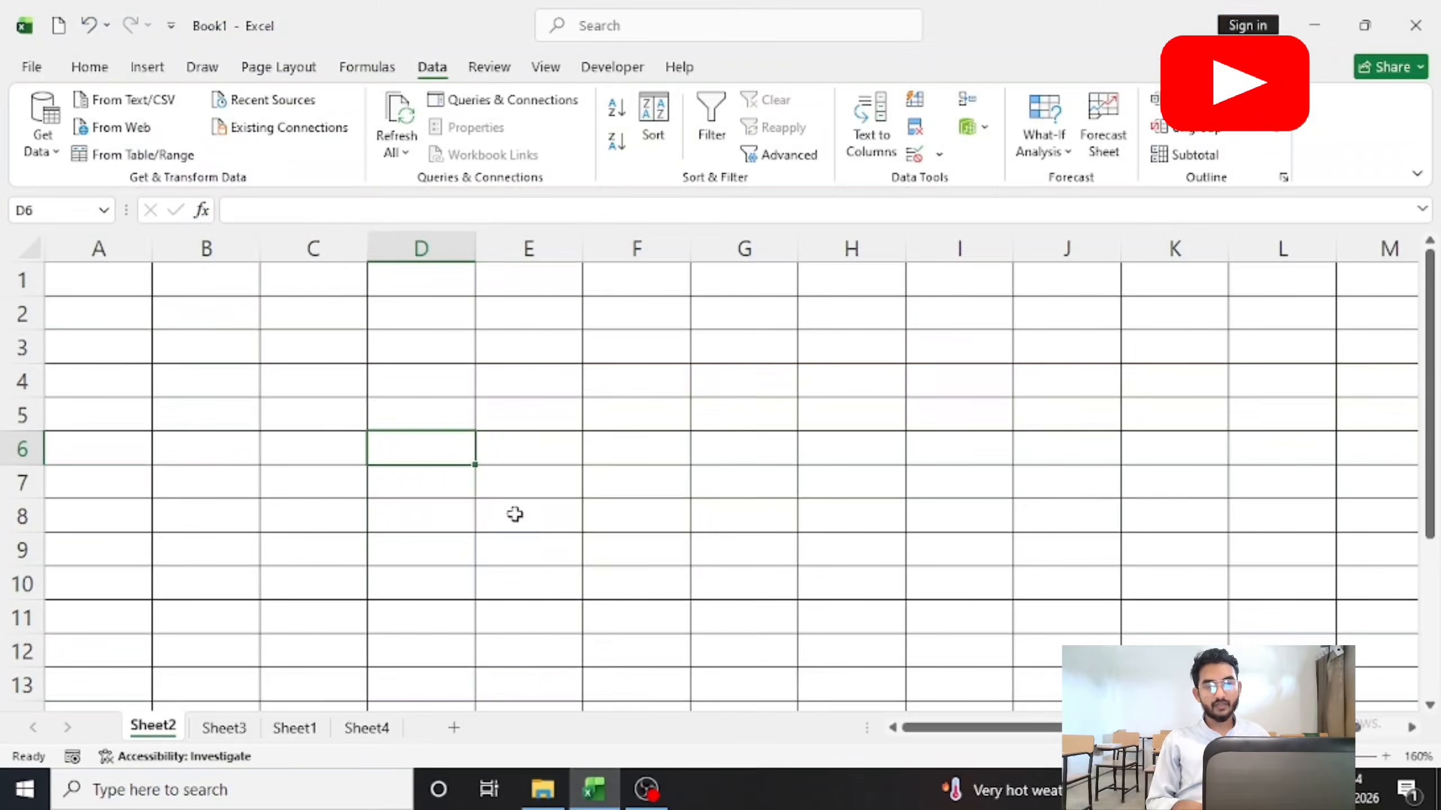
left_click(228, 306)
left_click(43, 133)
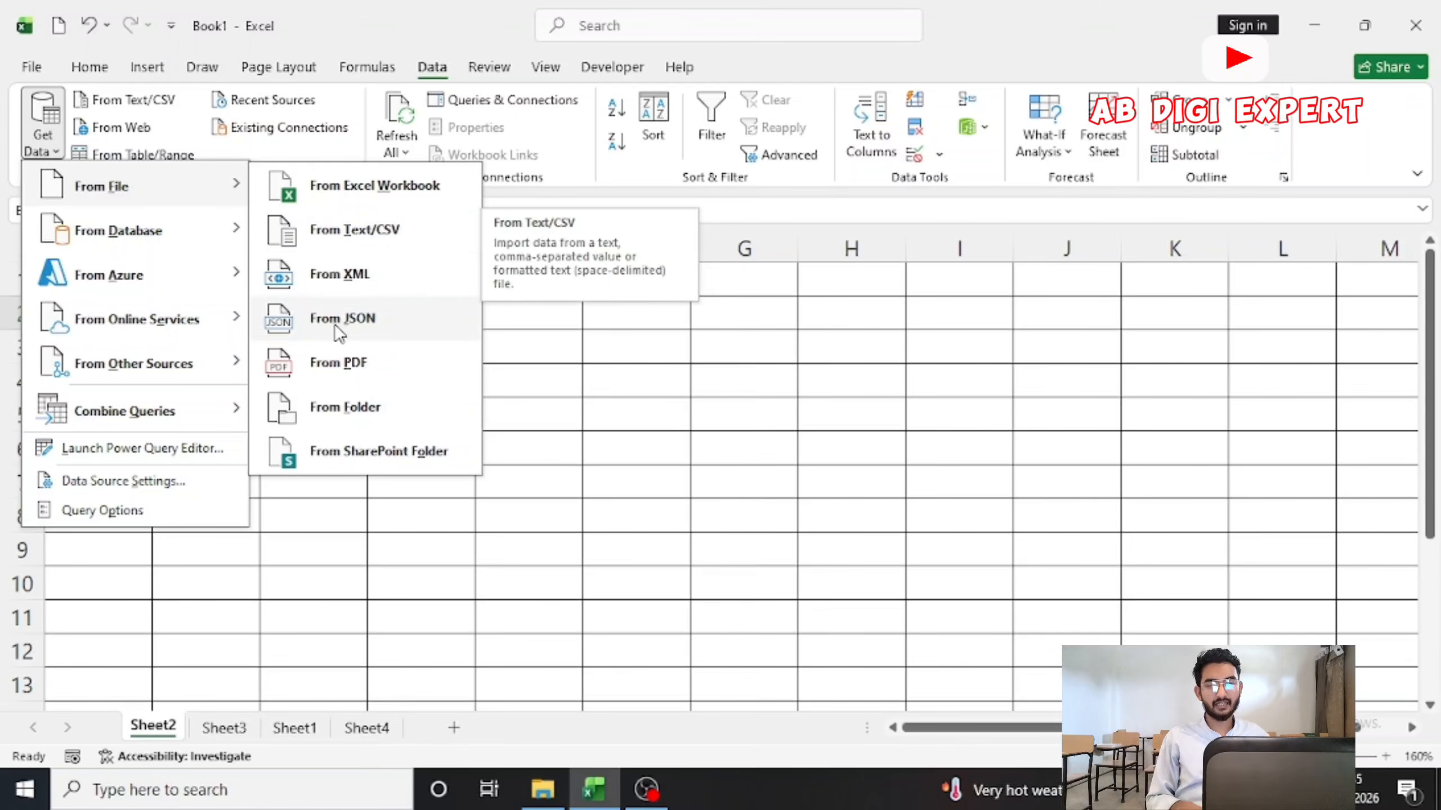
left_click(332, 369)
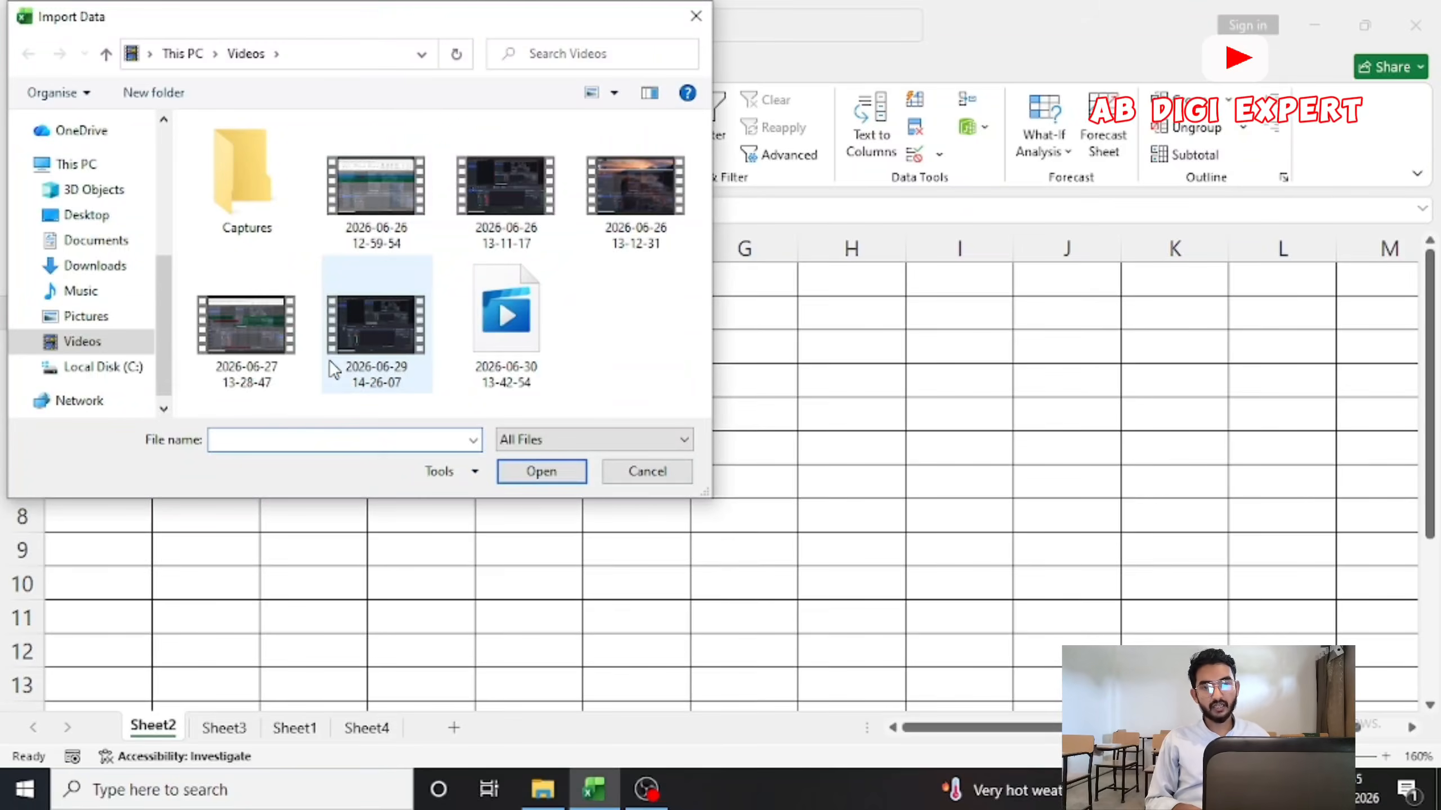
left_click(88, 214)
scroll(428, 252, "down", 2)
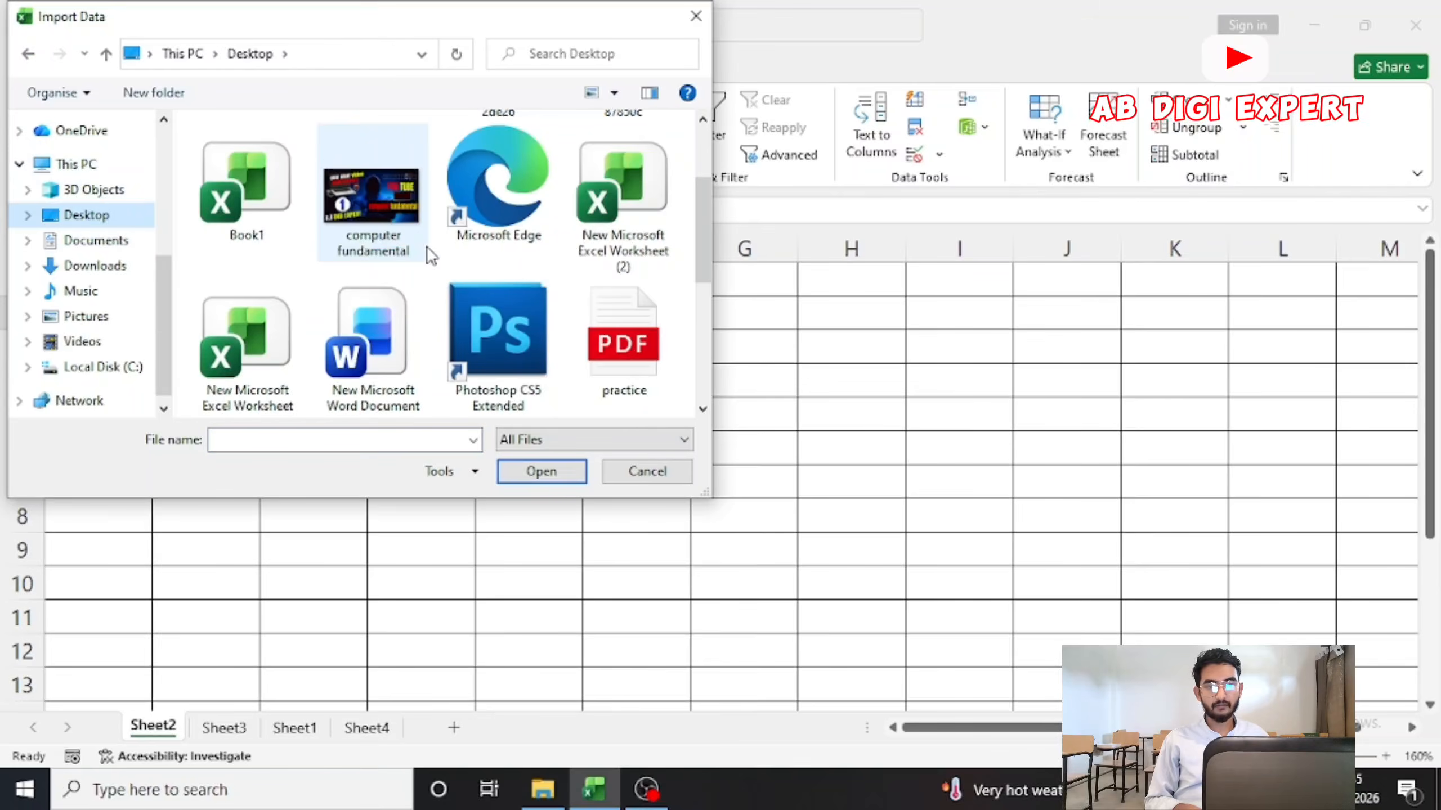
left_click(624, 340)
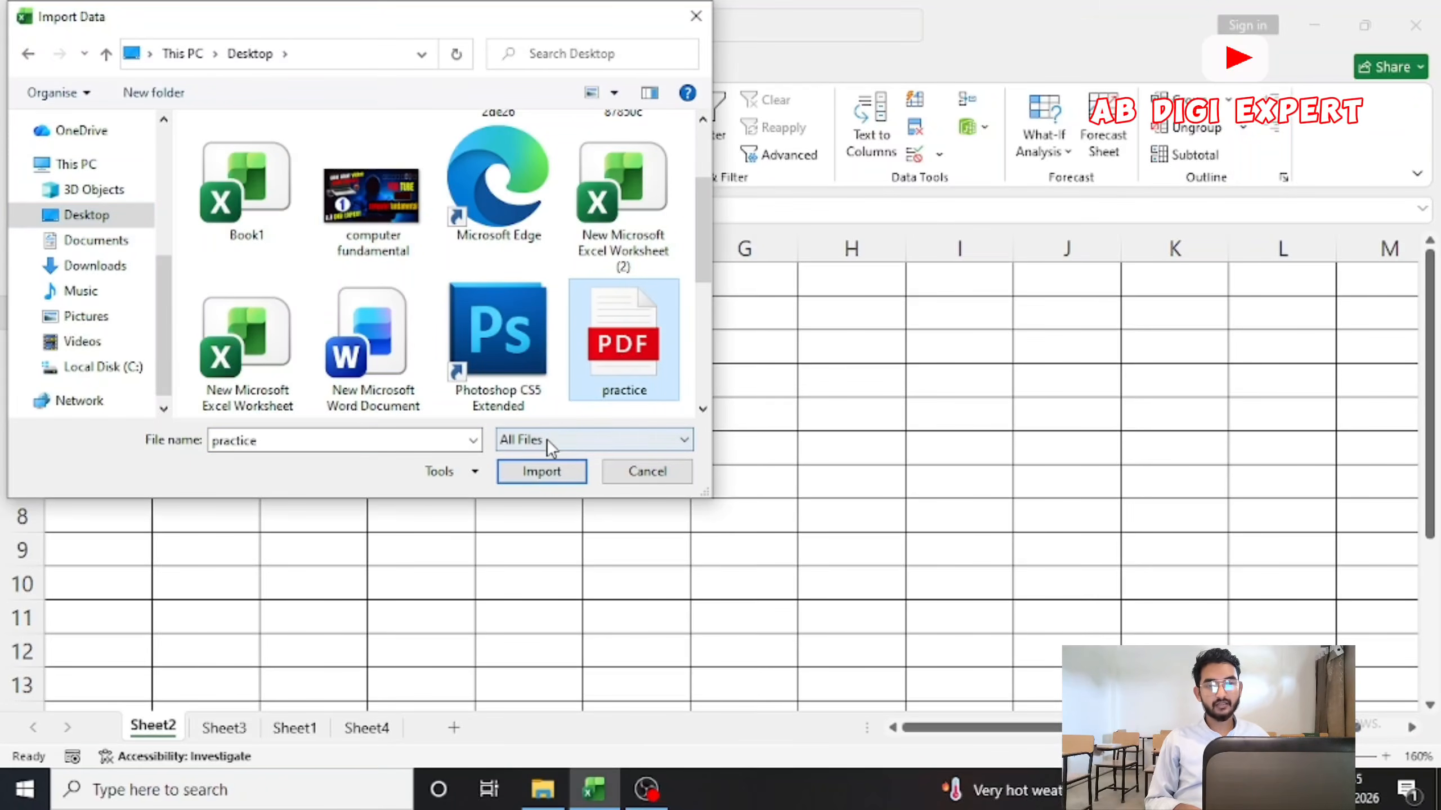
left_click(536, 476)
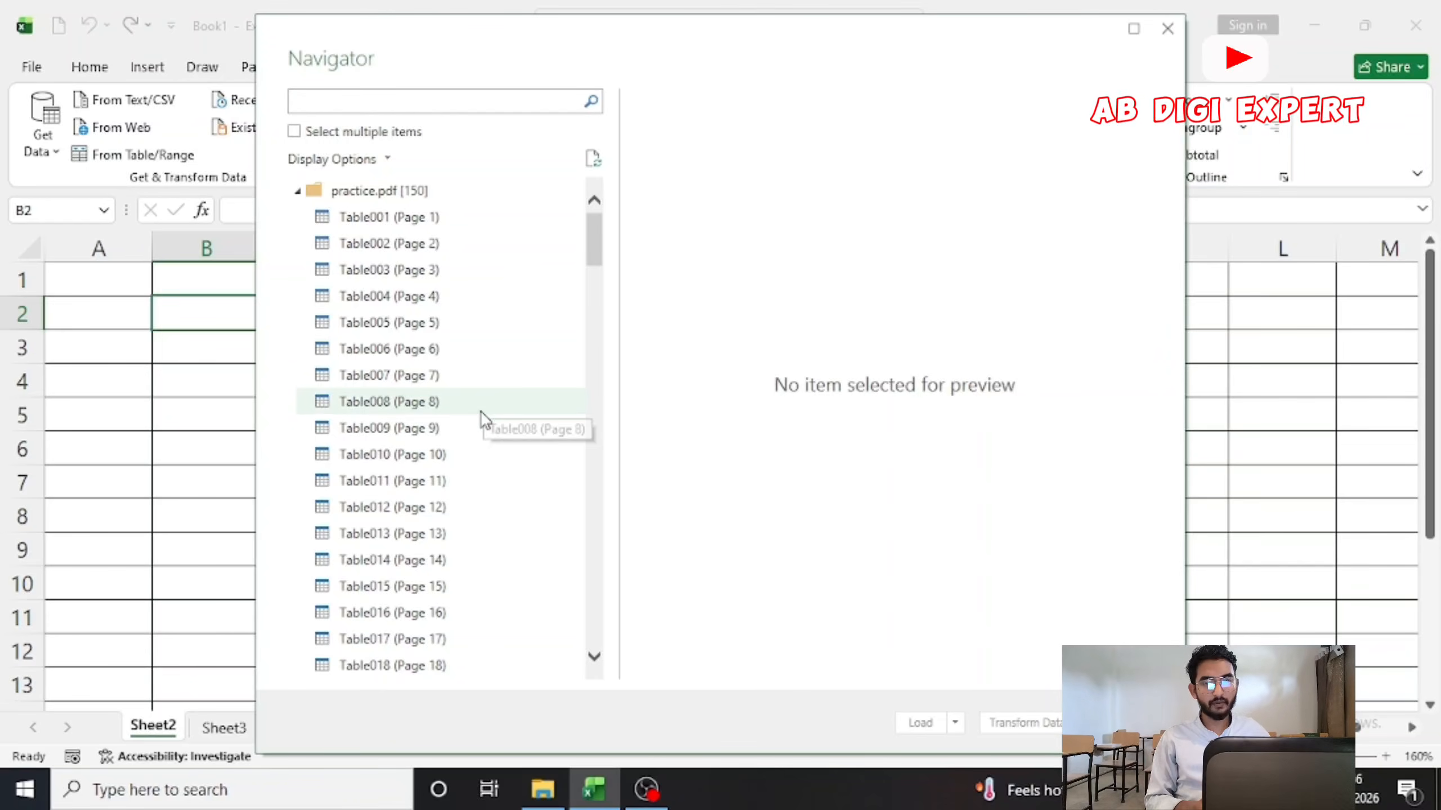
Step: Preview several tables found in practice.pdf and load Table005 (Page 5) into the workbook
scroll(481, 420, "down", 2)
scroll(424, 289, "up", 2)
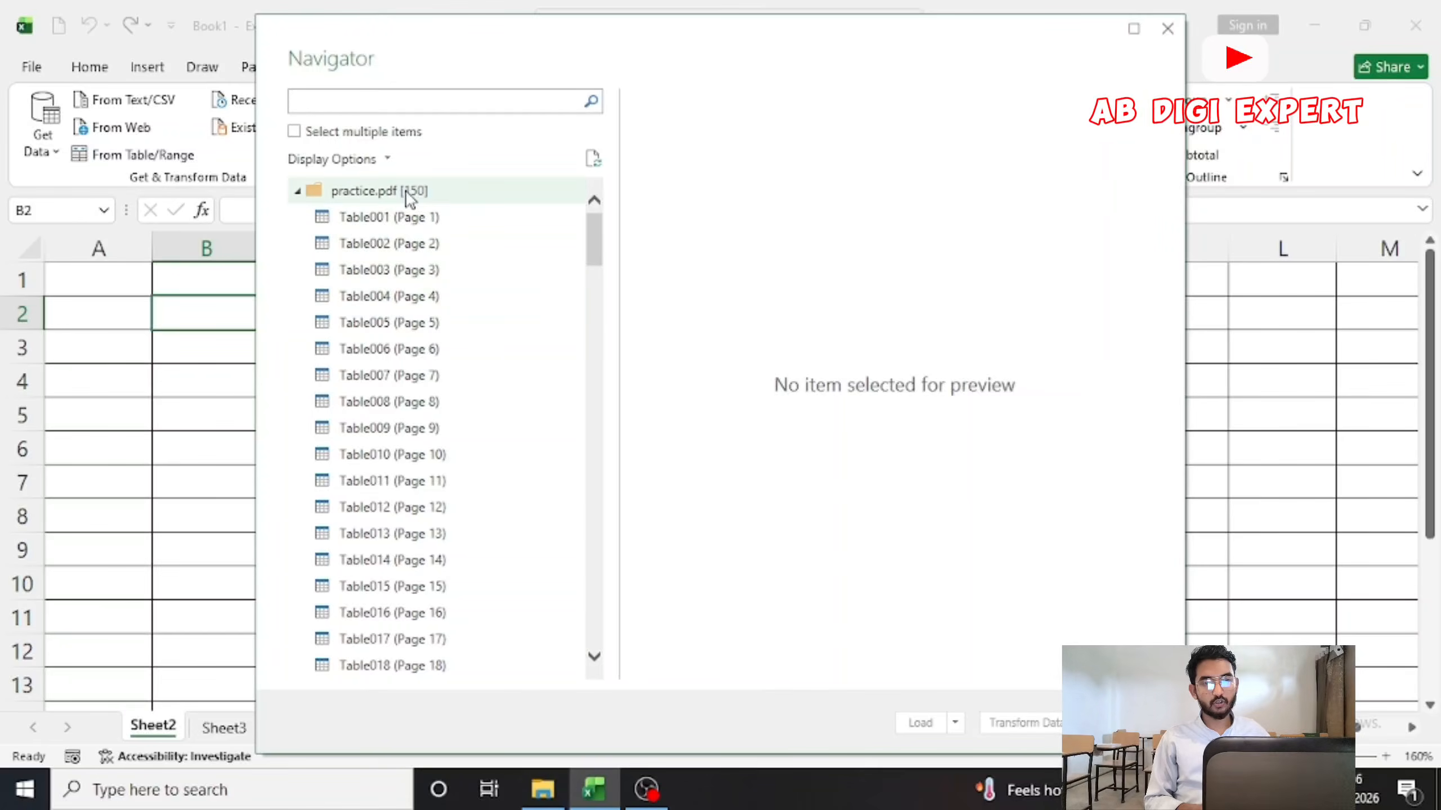
left_click(393, 195)
left_click(408, 270)
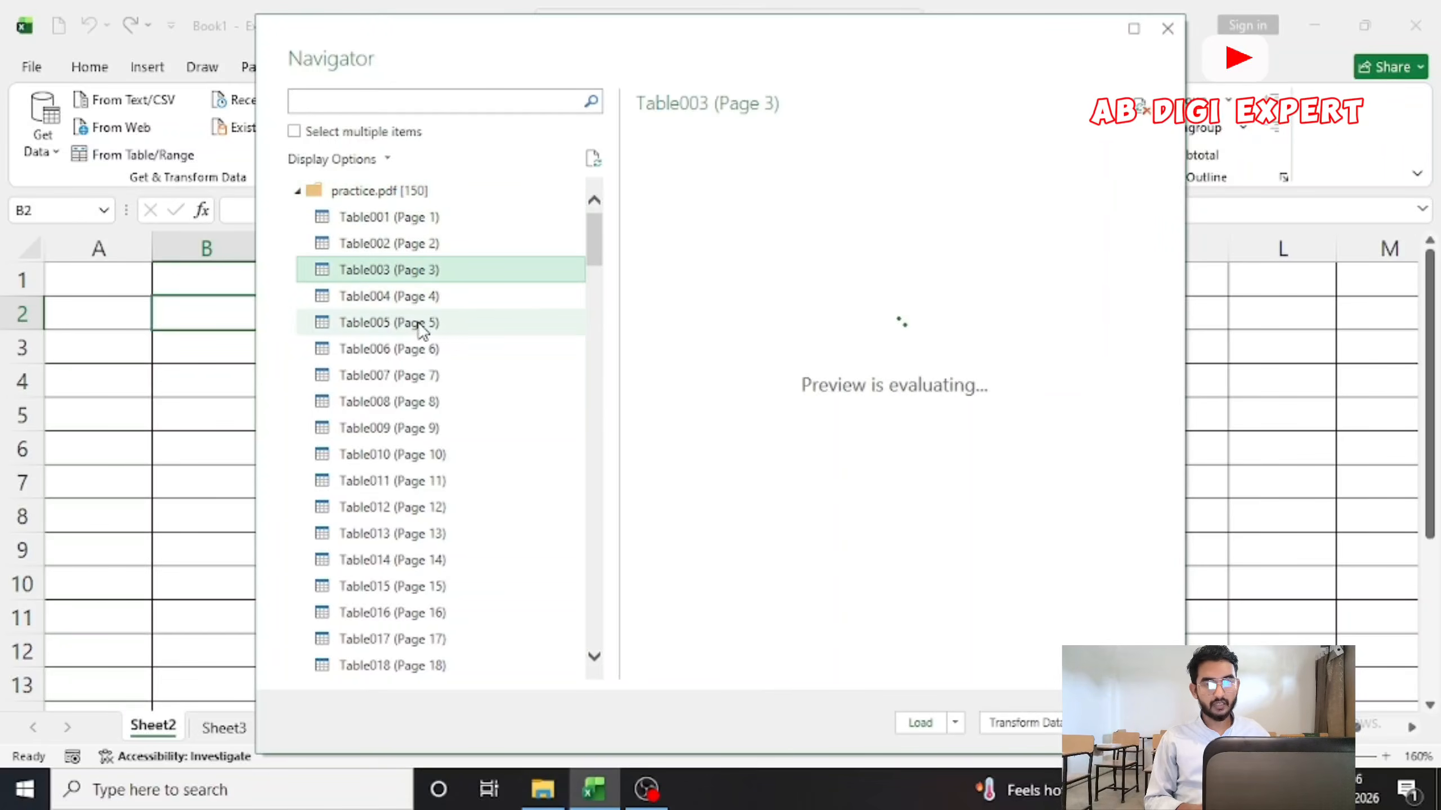
left_click(371, 191)
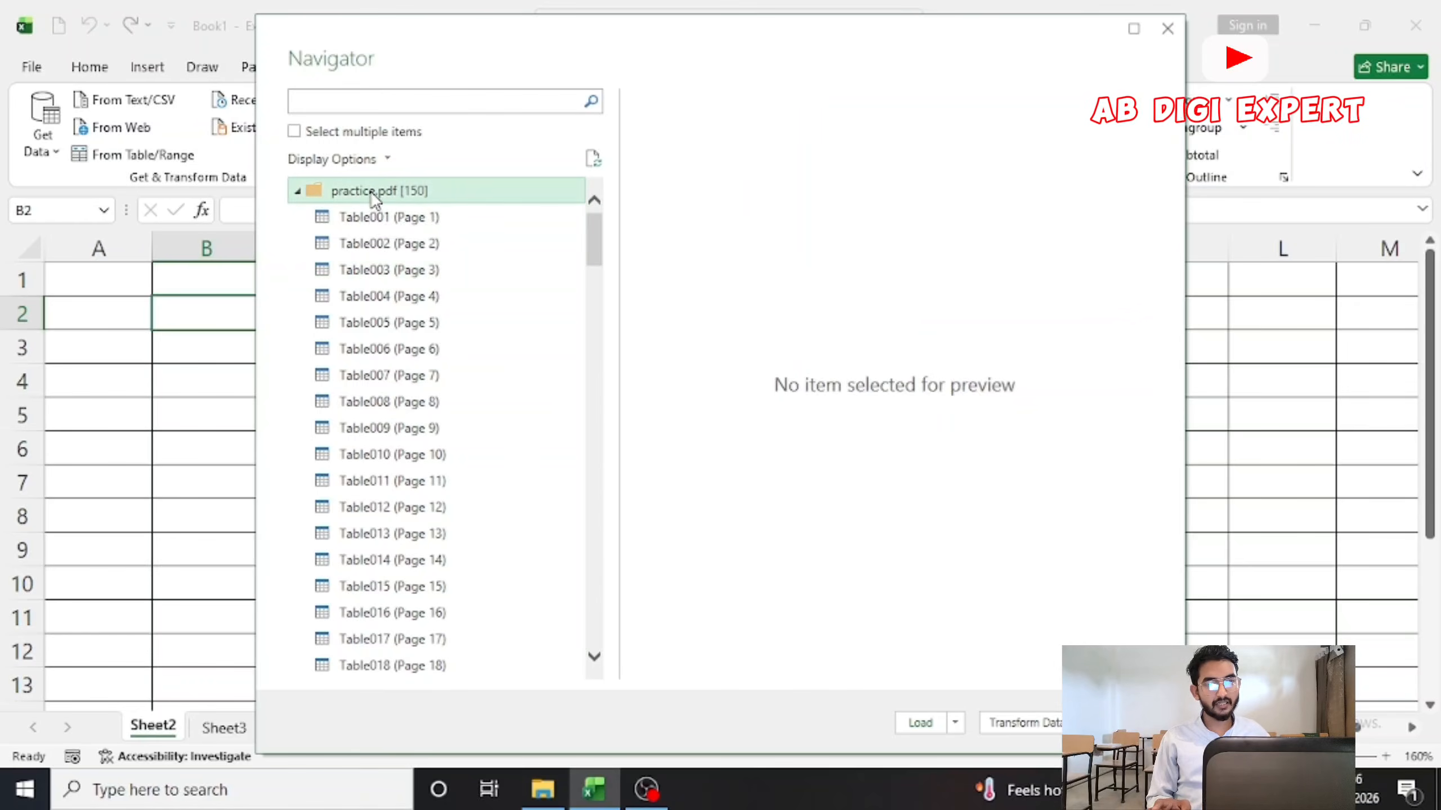
left_click(379, 224)
left_click(379, 245)
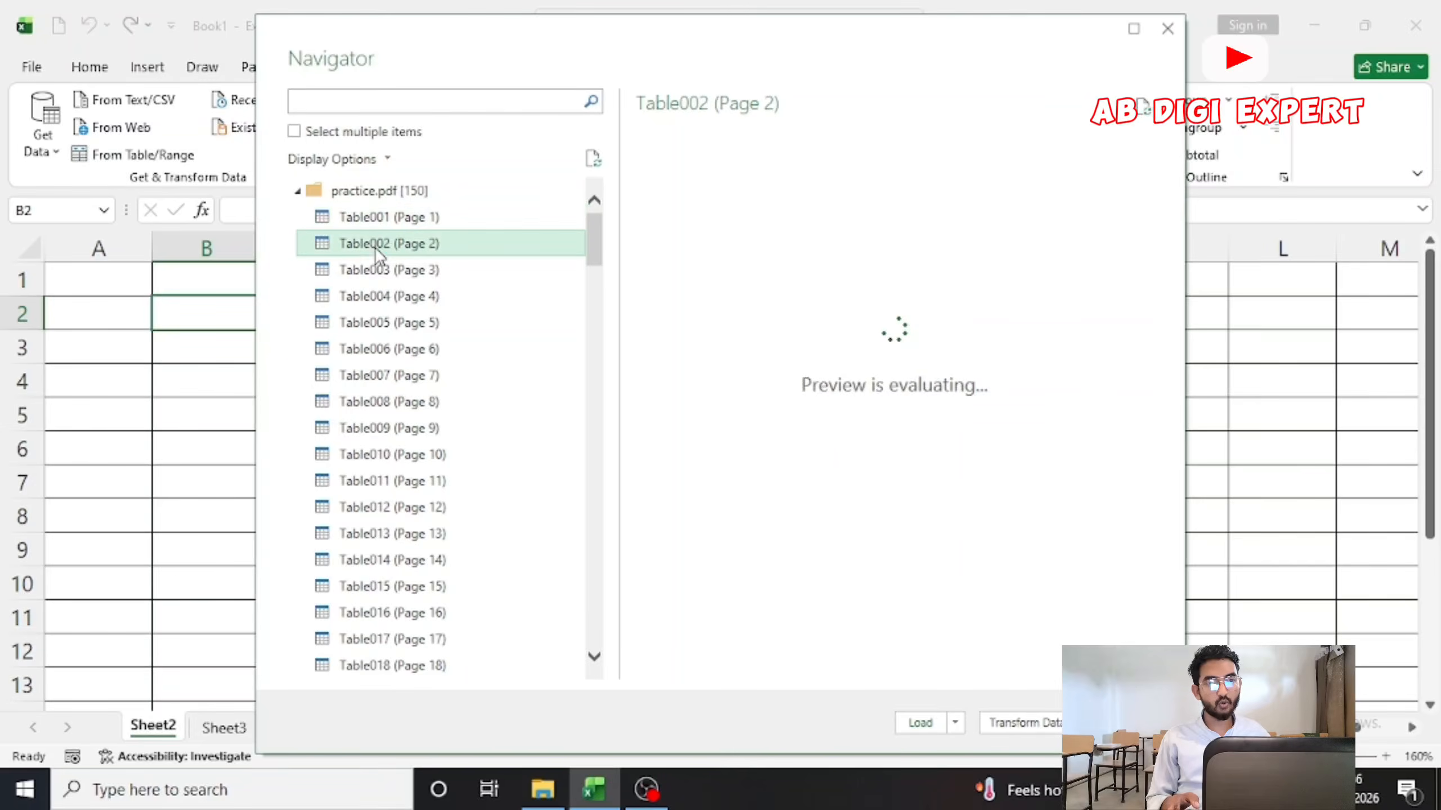
left_click(380, 296)
left_click(372, 325)
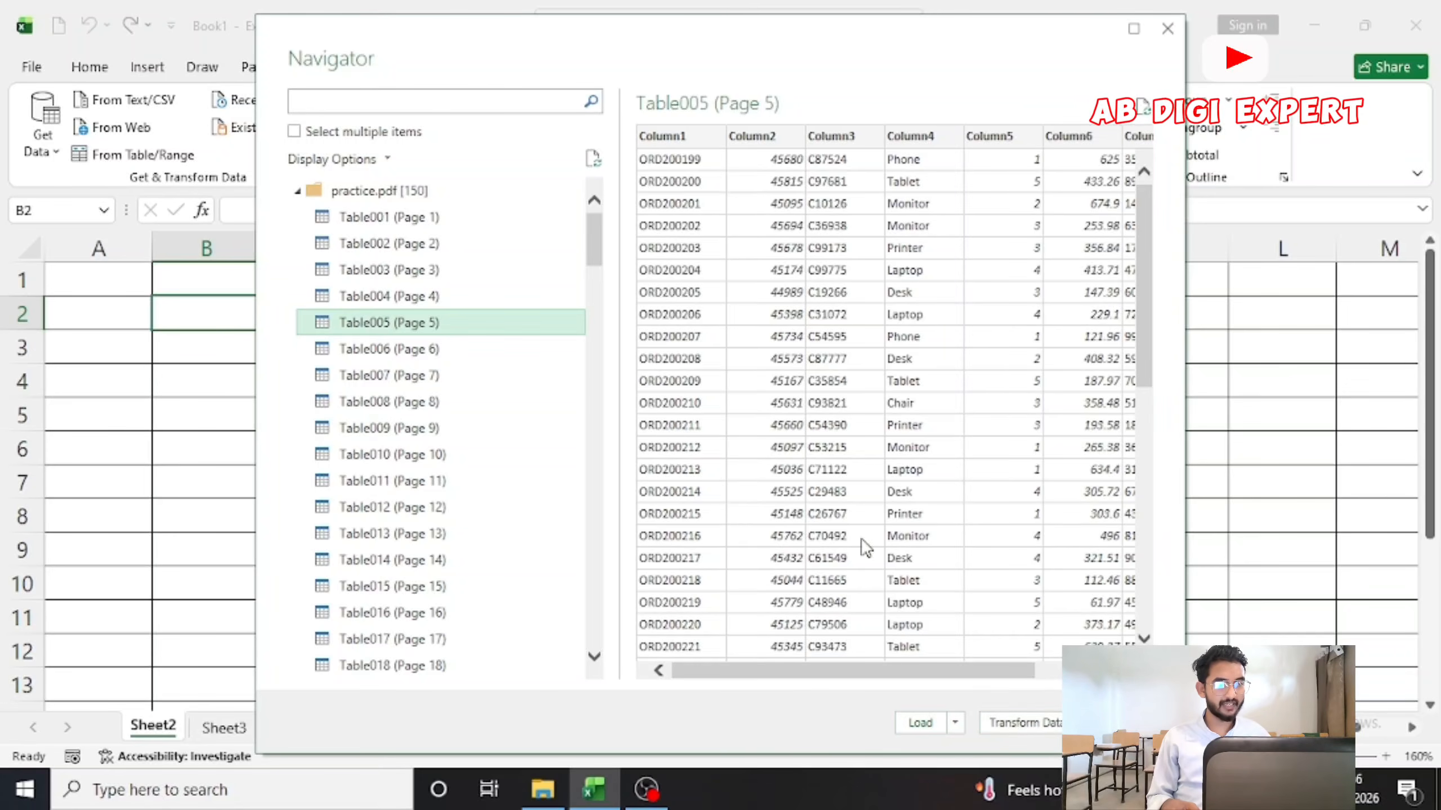
left_click(929, 724)
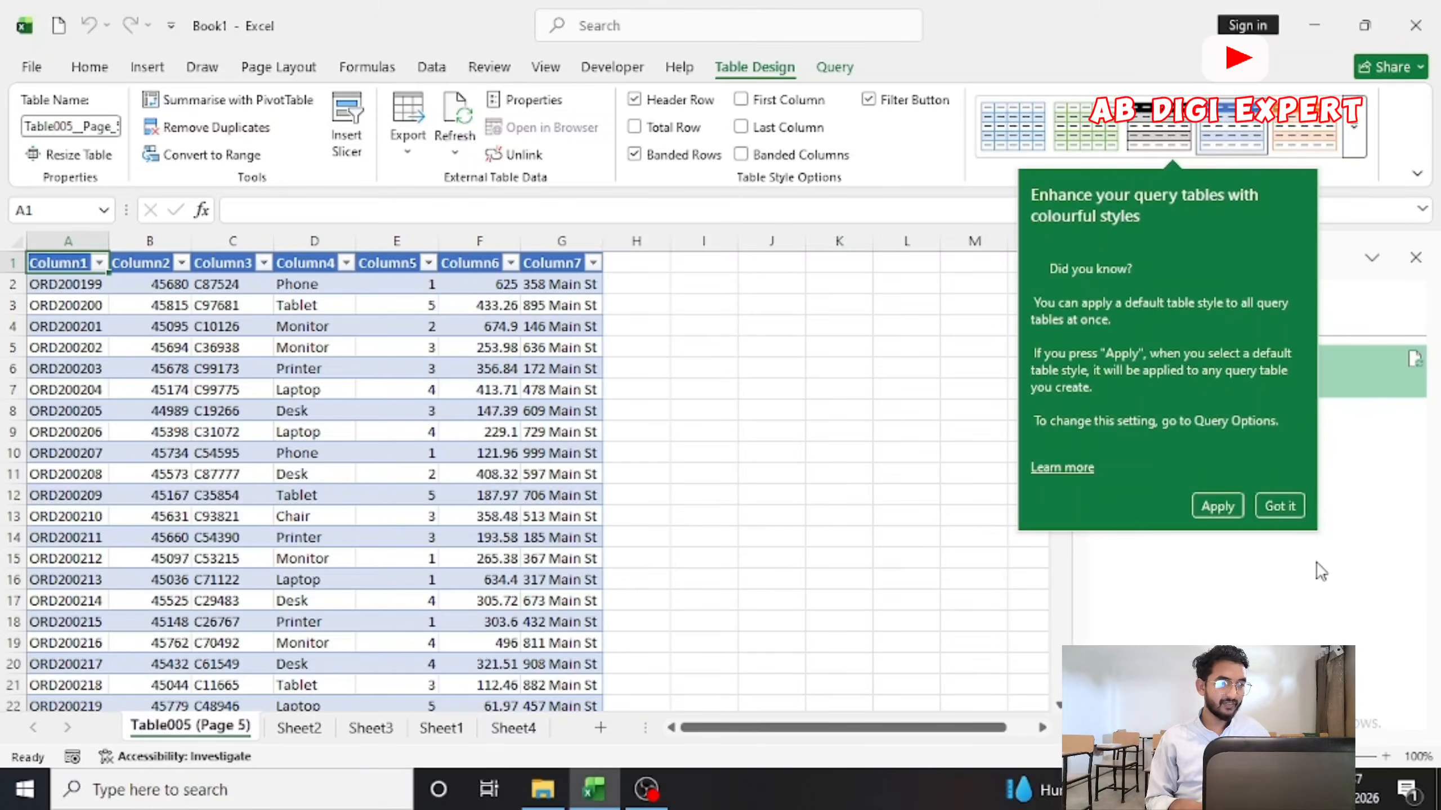
Step: Apply the suggested default style to all query tables and review the loaded rows through to the last one
left_click(1219, 511)
left_click(793, 454)
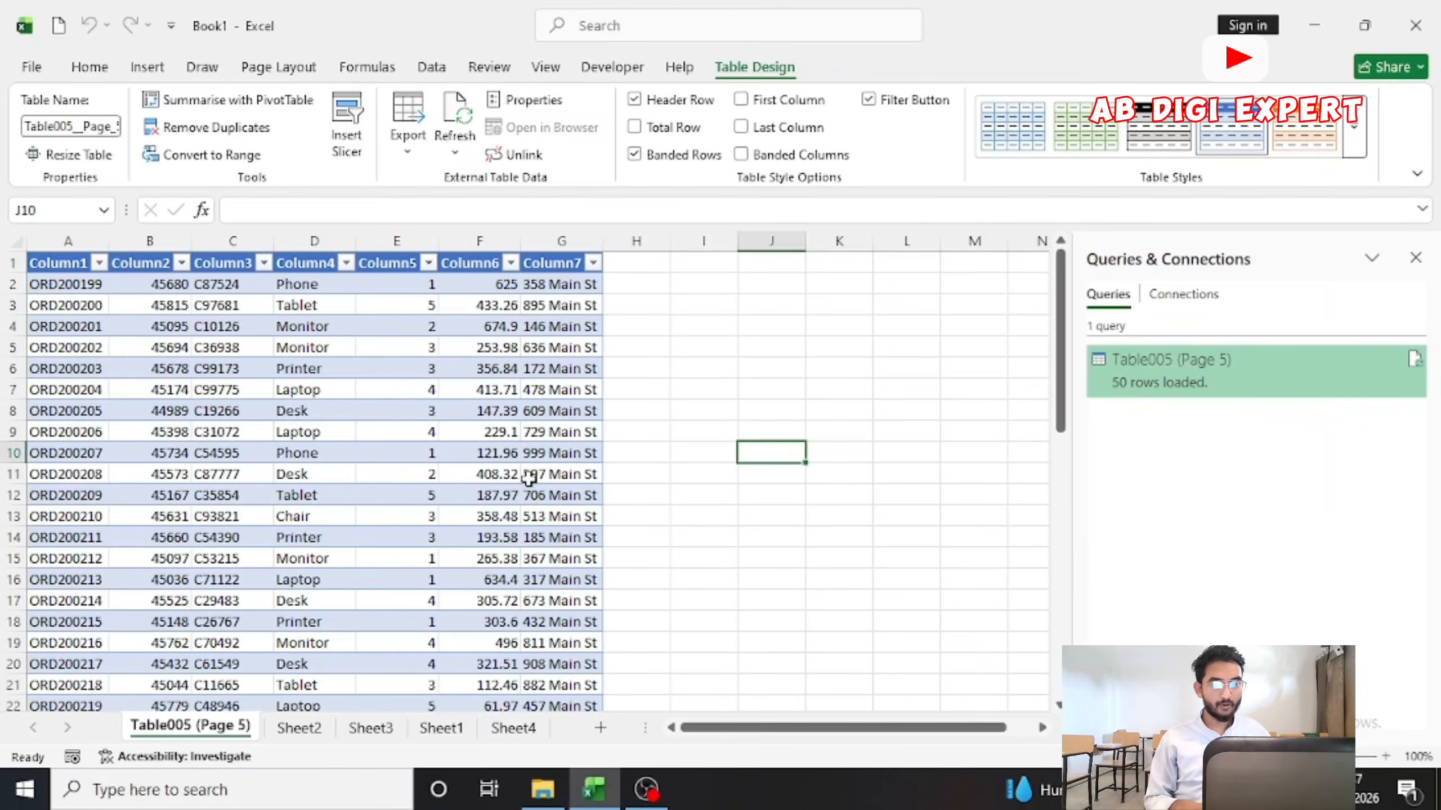
scroll(377, 357, "down", 11)
scroll(373, 387, "down", 3)
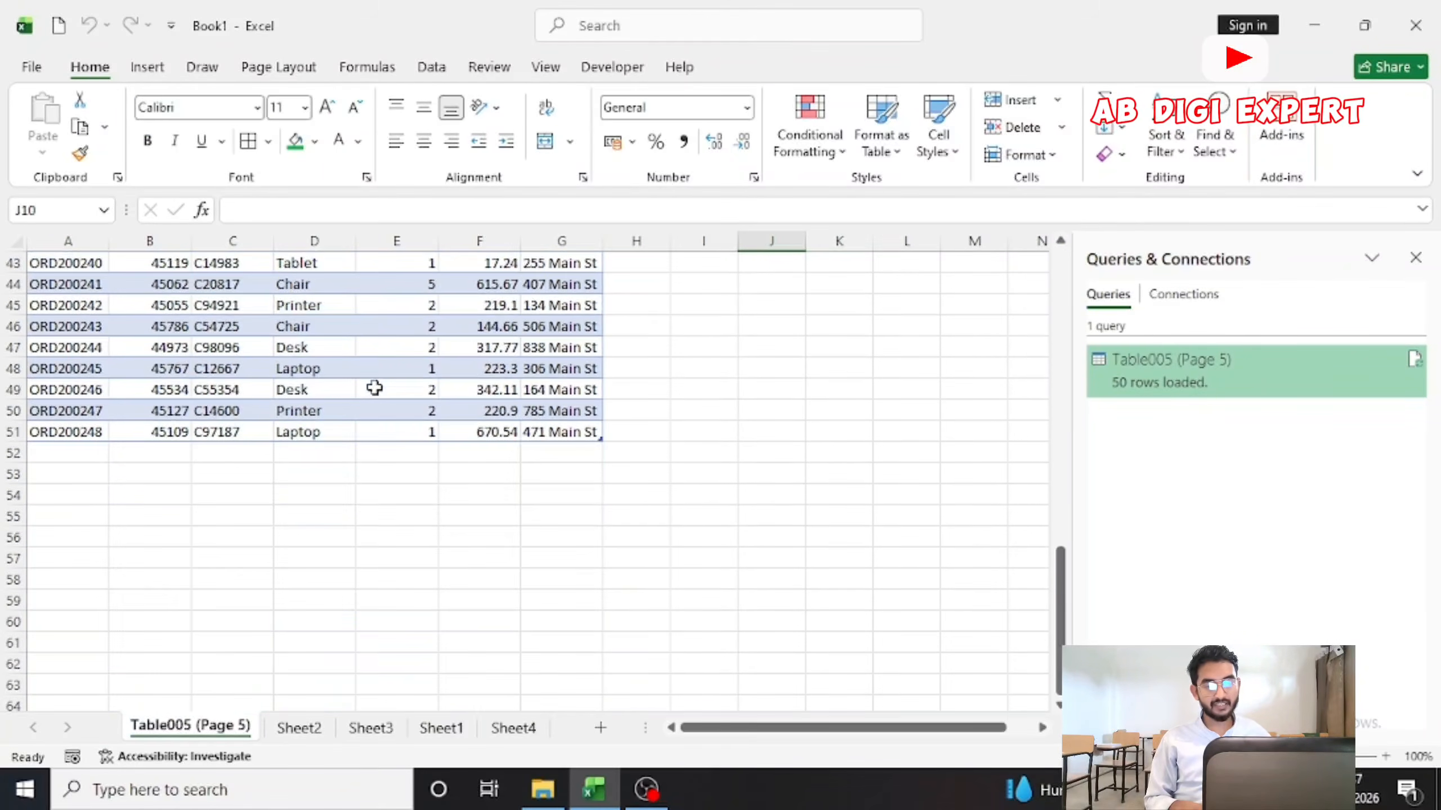
Step: Widen columns A to G of the imported table to one equal, larger width
scroll(370, 388, "up", 14)
left_click_drag(562, 253, 63, 252)
left_click_drag(190, 250, 237, 250)
Step: Select all data in the imported table, add borders around every cell, and centre the contents horizontally
left_click(464, 344)
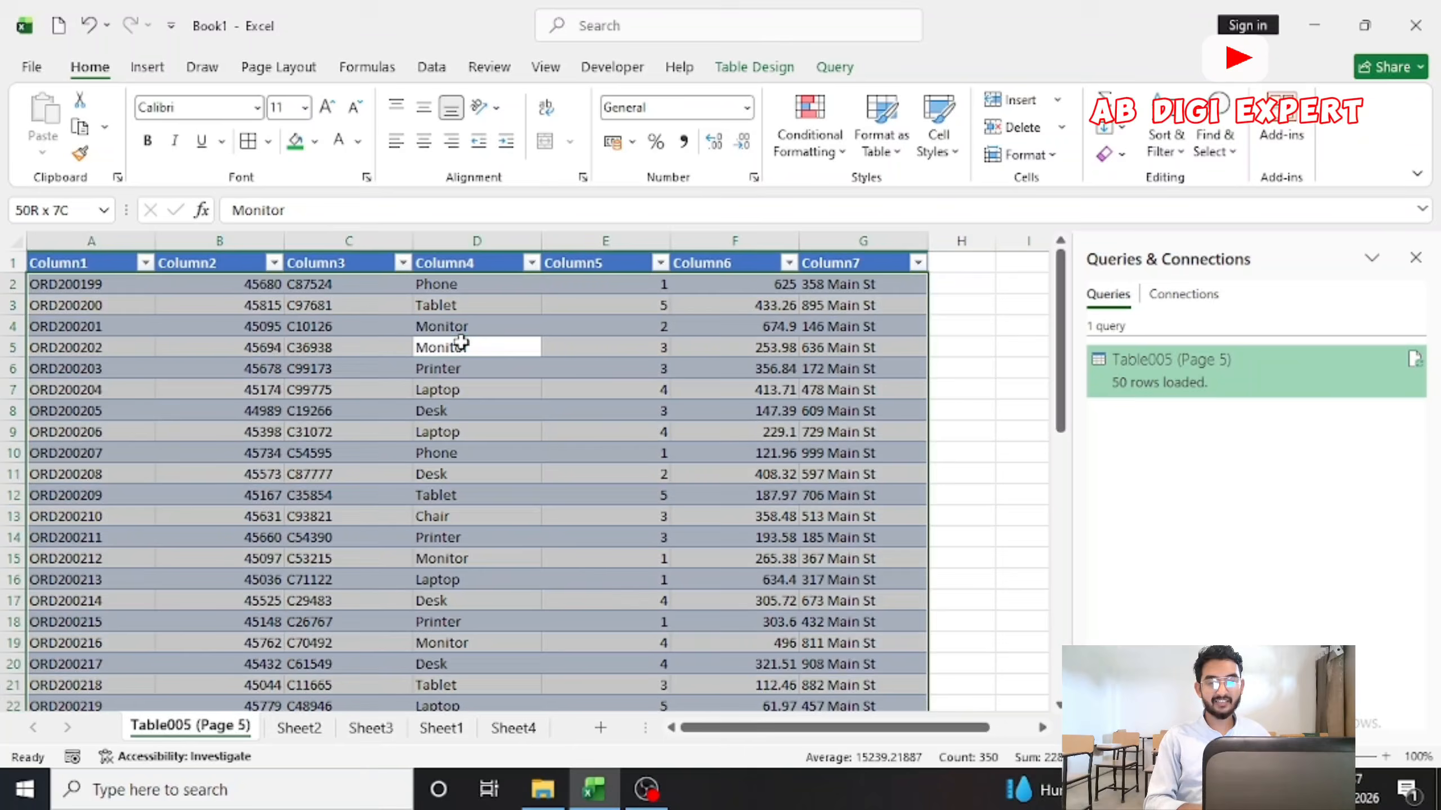
key("ctrl+a")
left_click(249, 142)
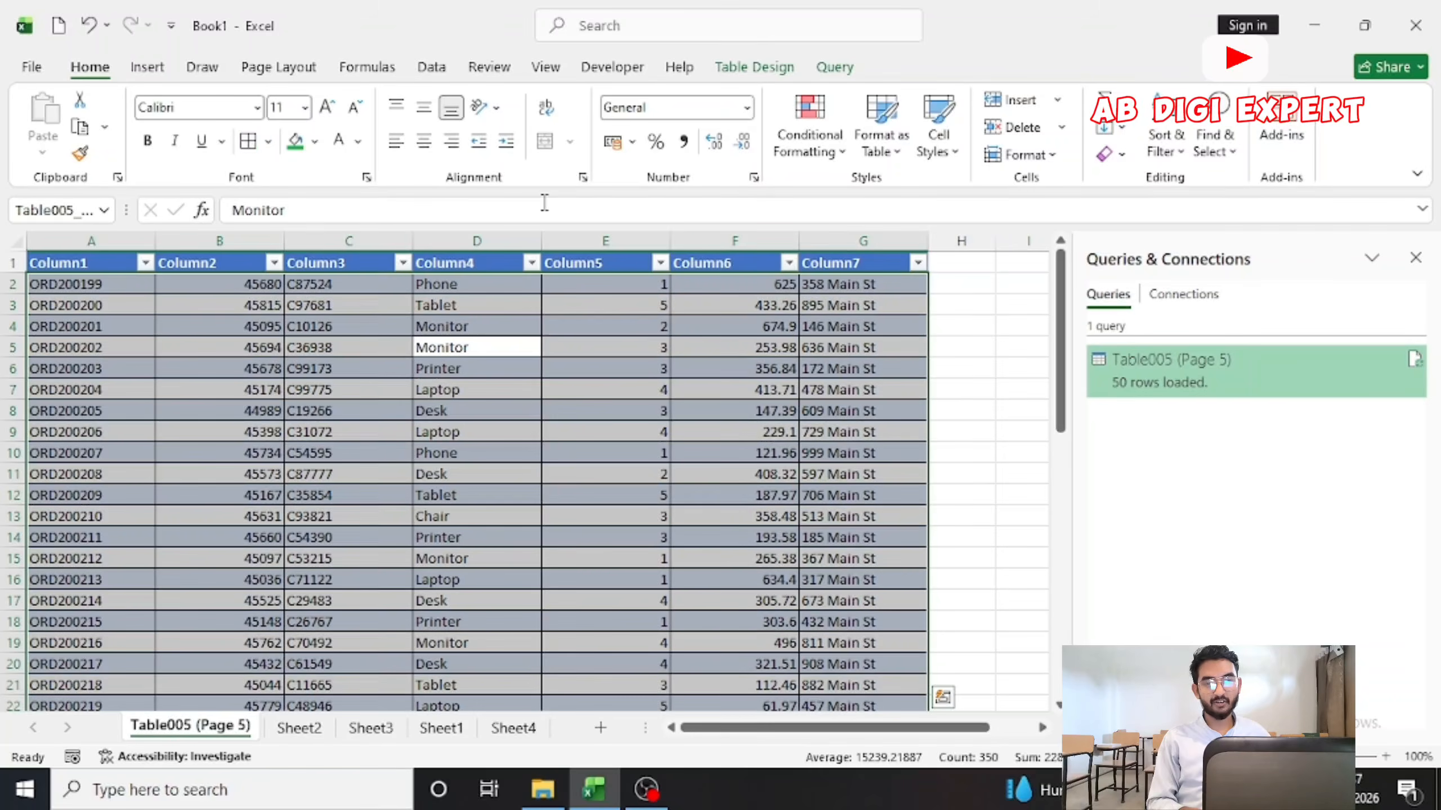
left_click(424, 142)
left_click(512, 357)
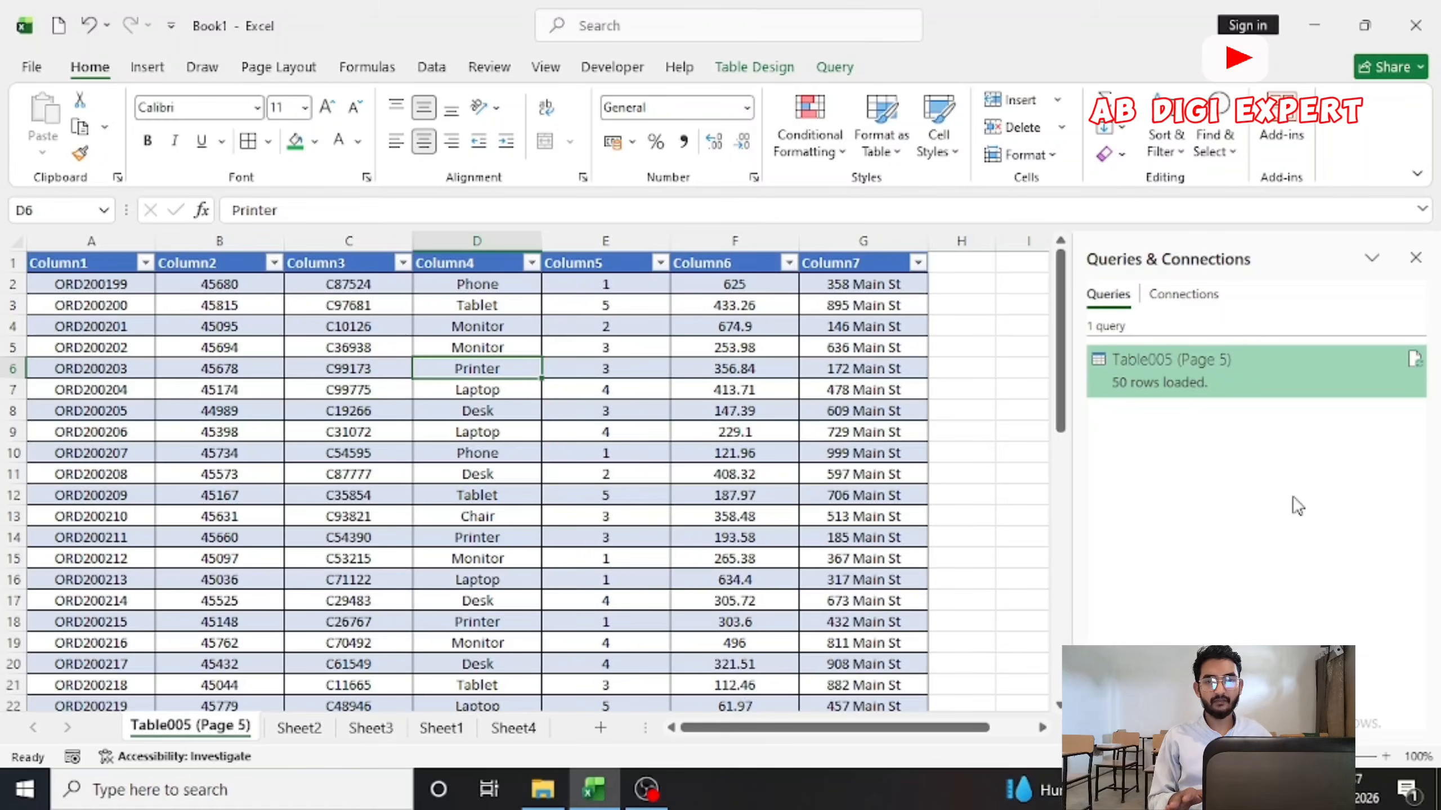
Step: Look through the available external data source categories, including the list of database sources
left_click(437, 69)
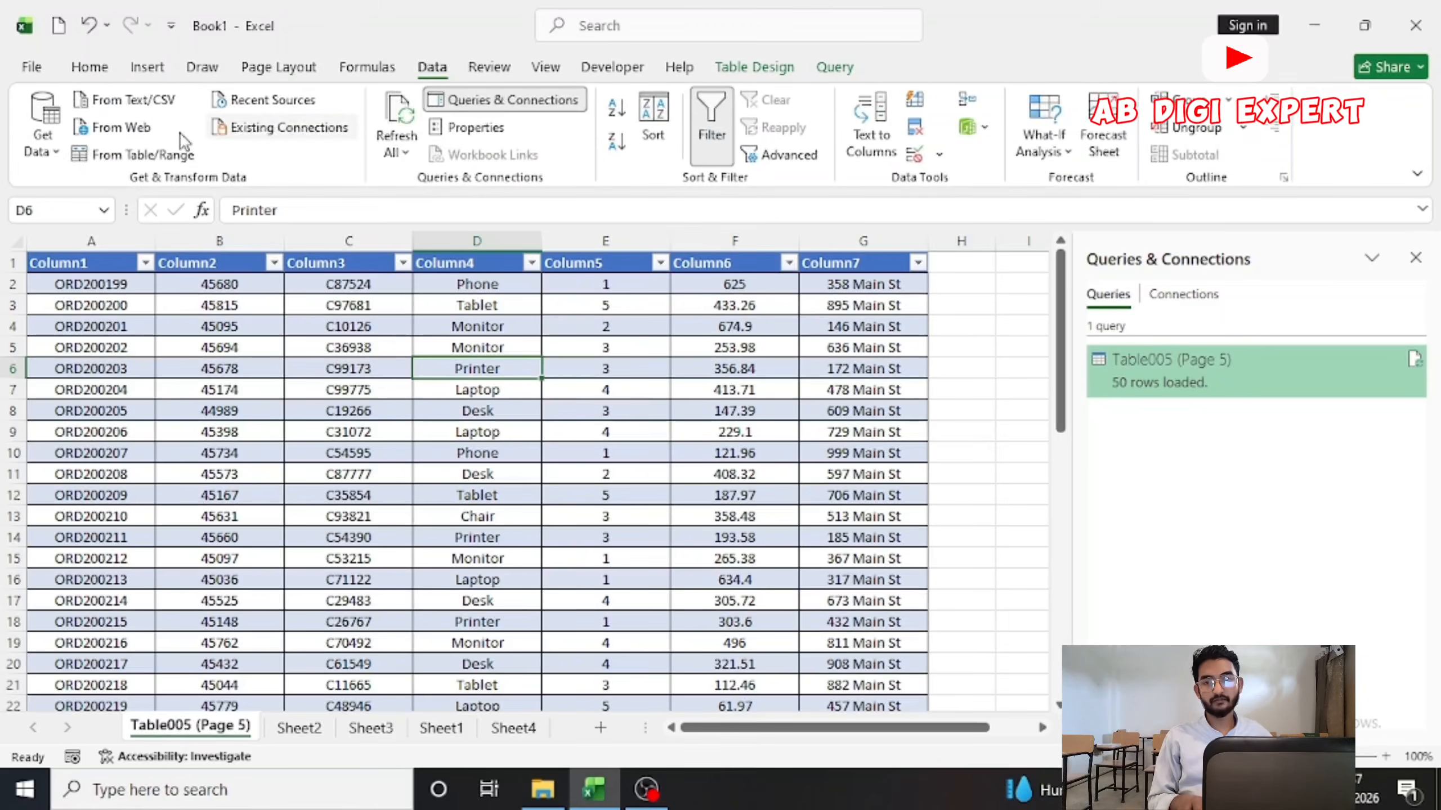
left_click(43, 131)
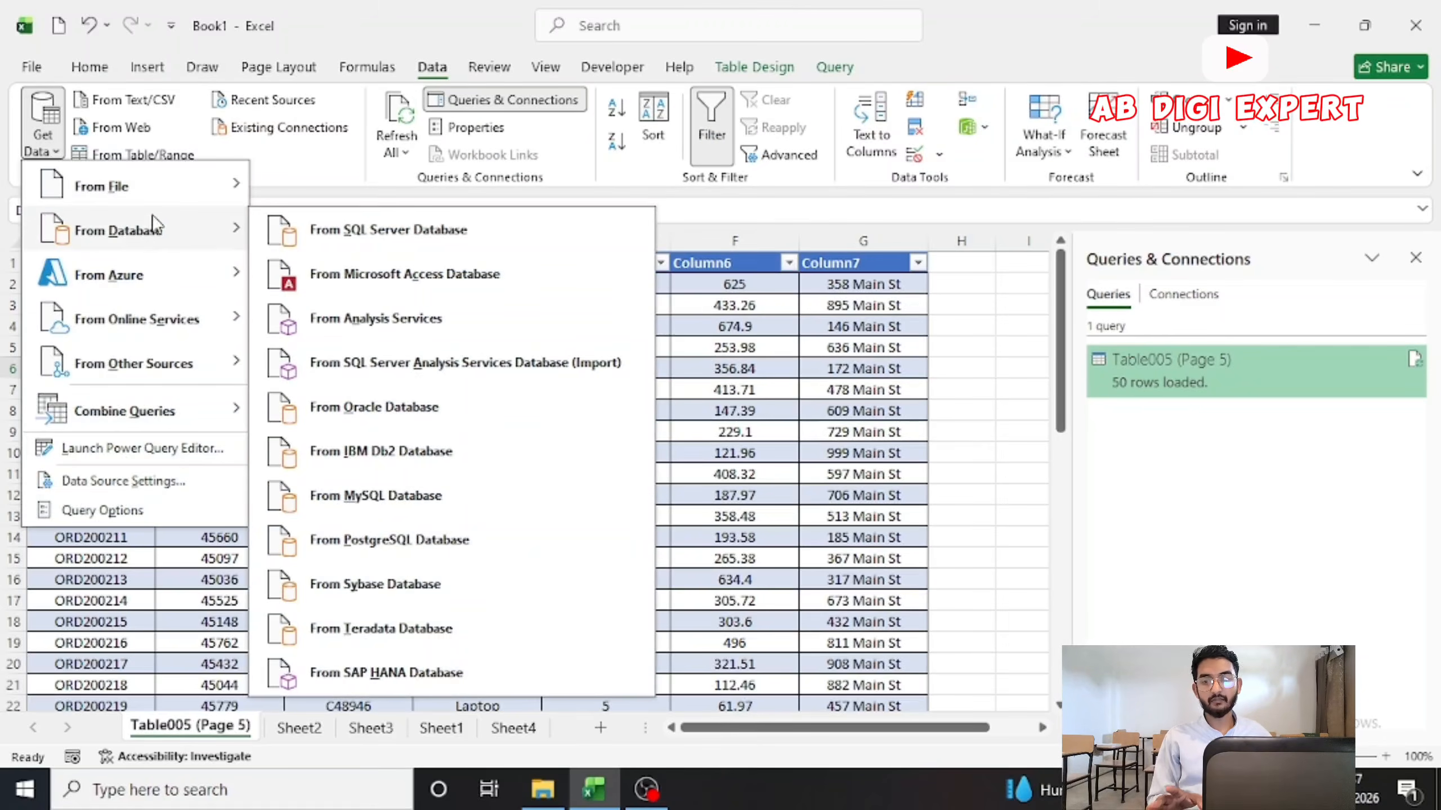
mouse_move(121, 302)
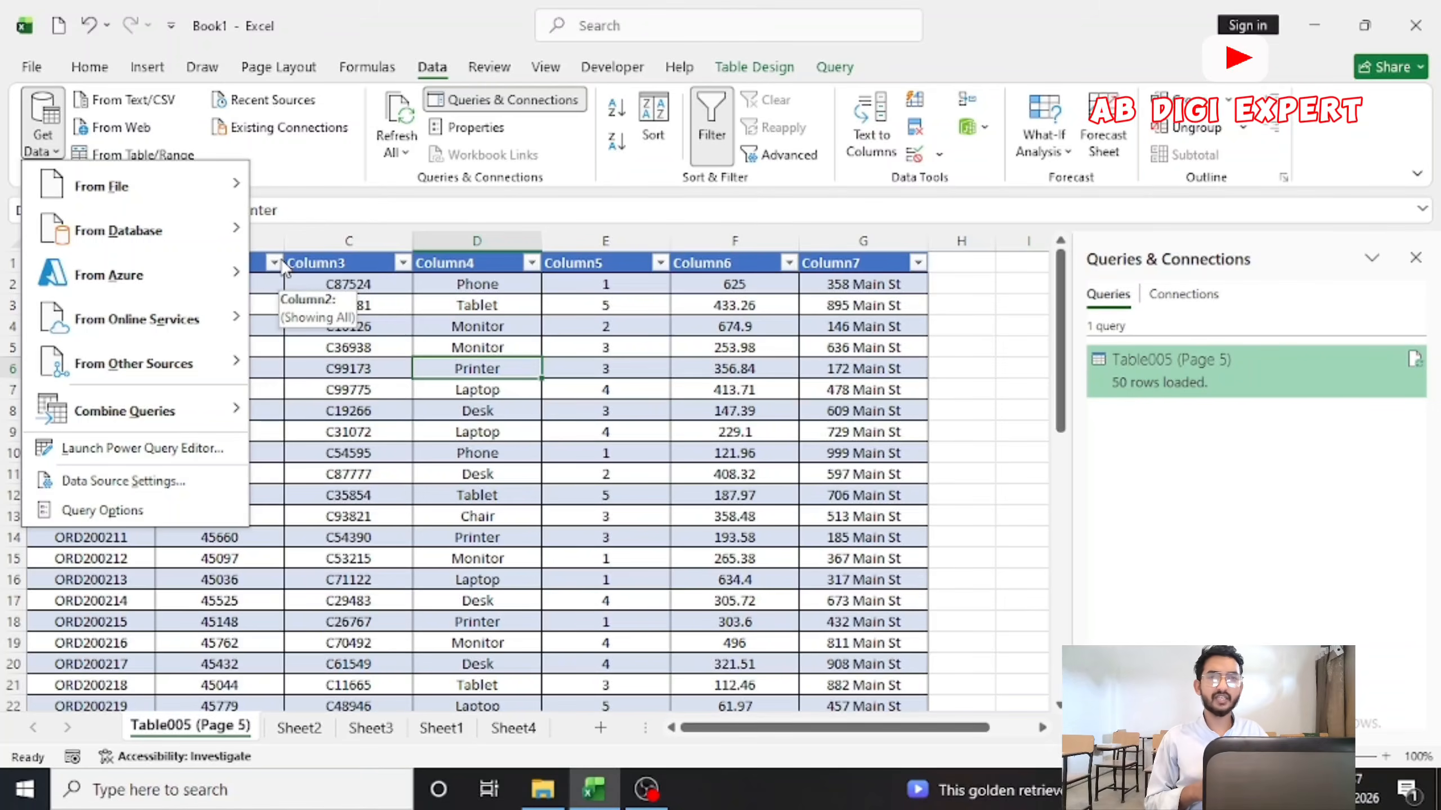
left_click(277, 233)
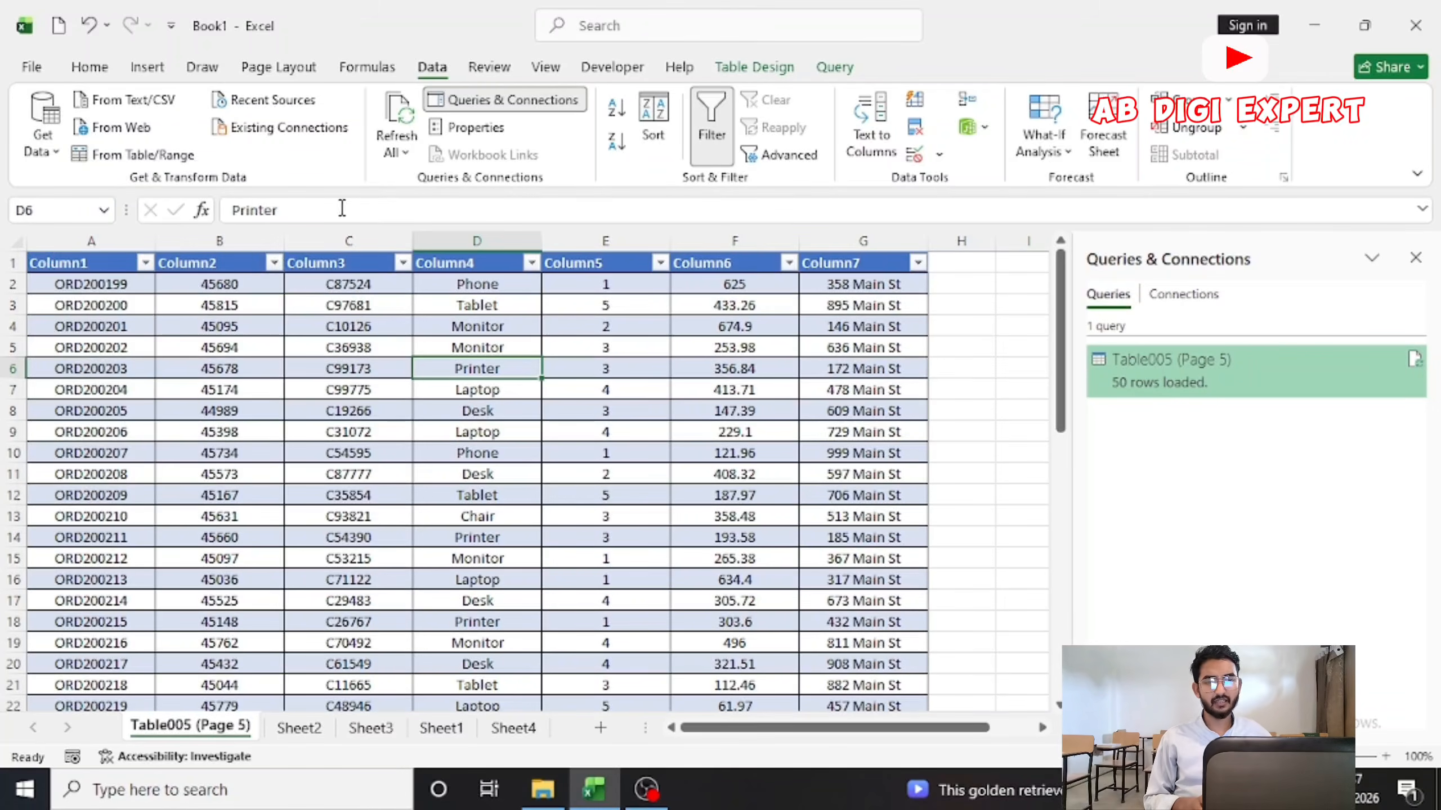
Step: Check the recent data sources and the workbook's existing connections, closing both lists without connecting
left_click(282, 102)
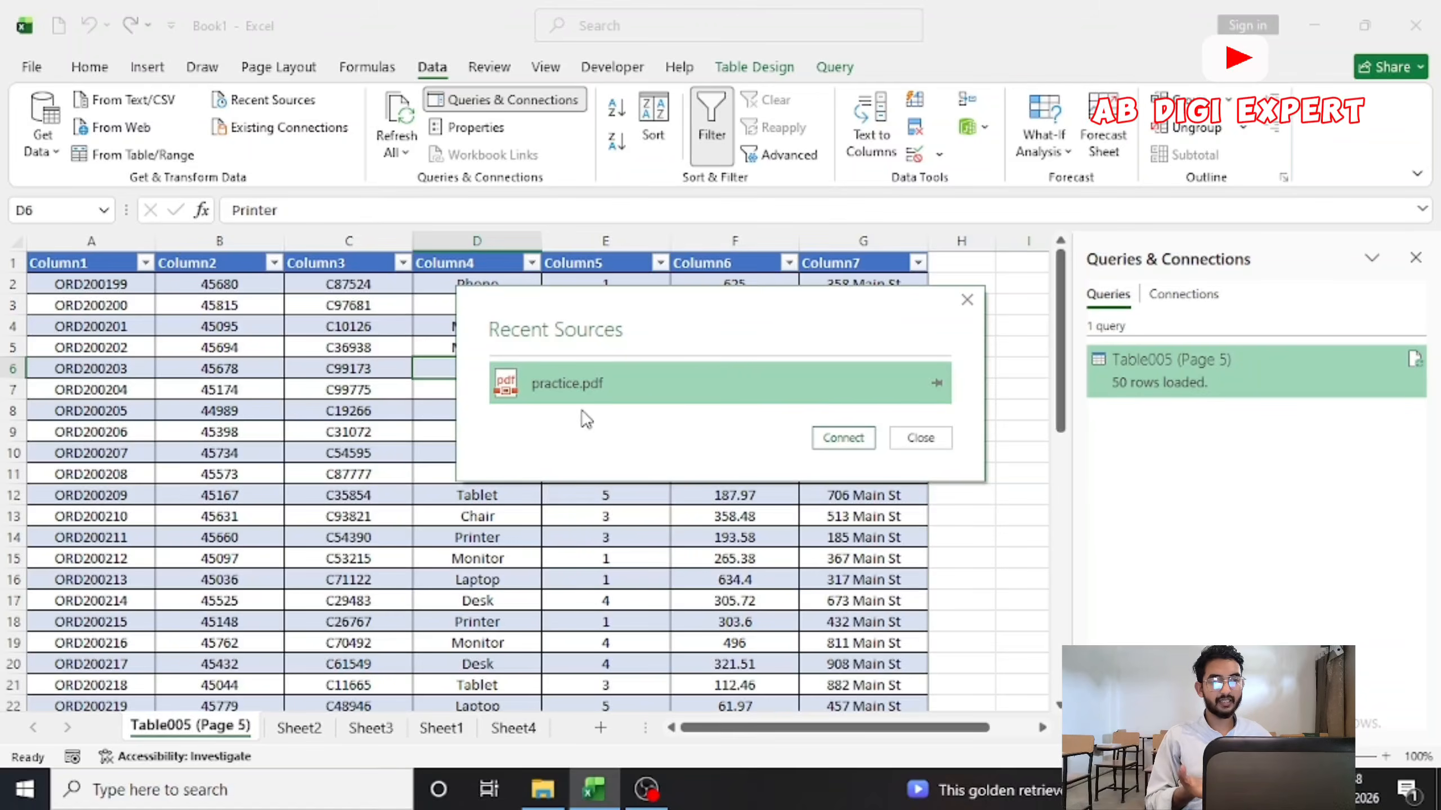
left_click(937, 447)
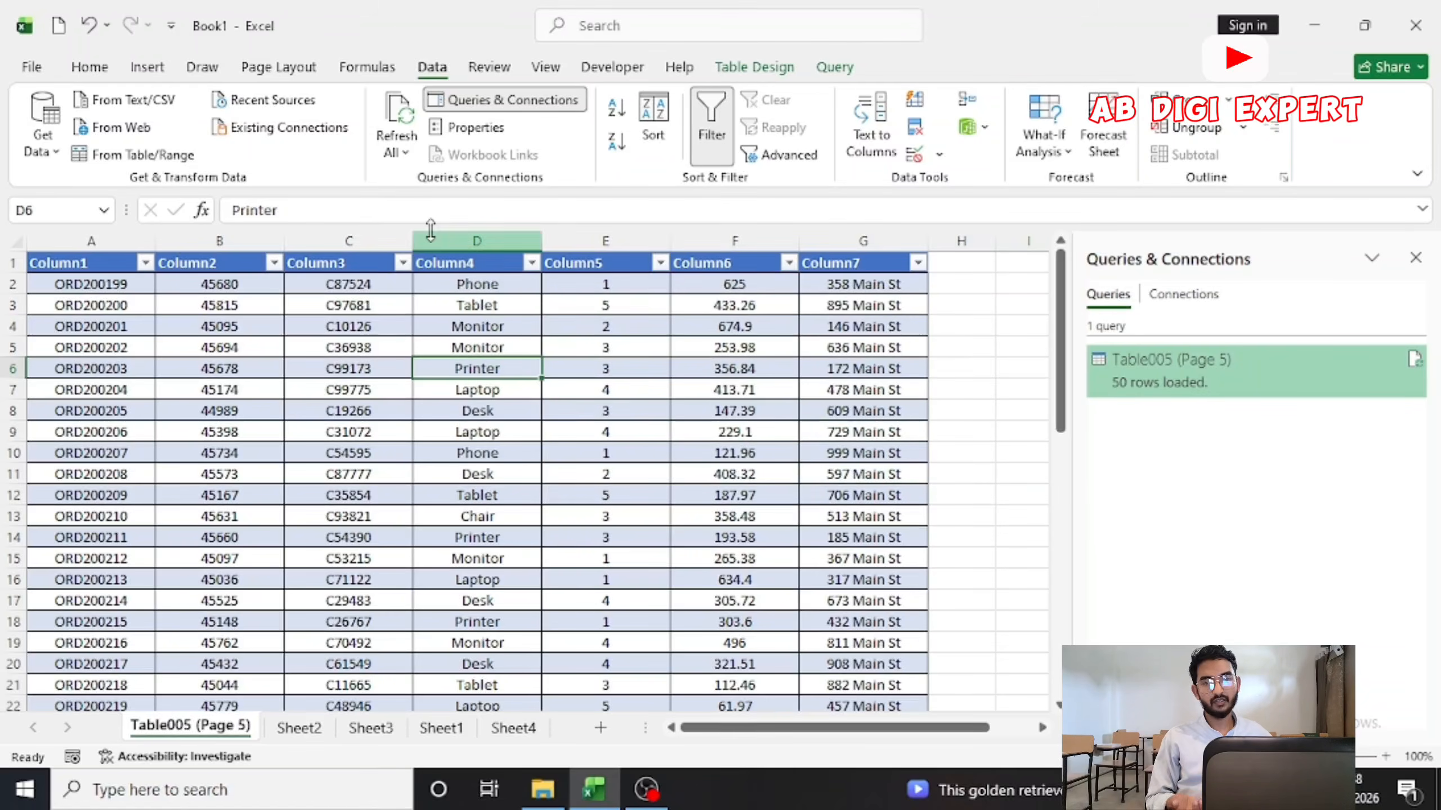
left_click(304, 136)
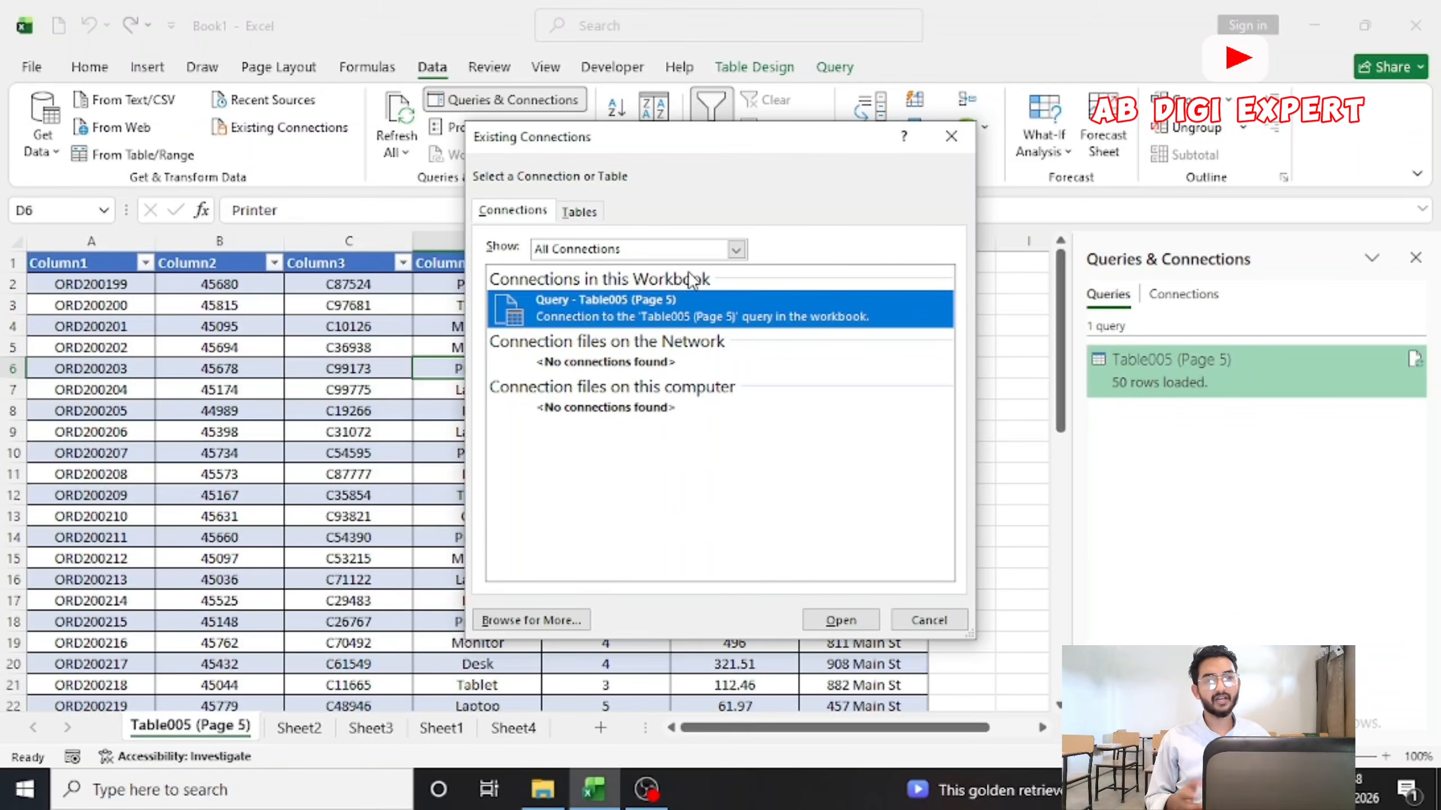
left_click(951, 137)
Step: Review the refresh options offered for the workbook's data connections without running any of them
left_click(397, 150)
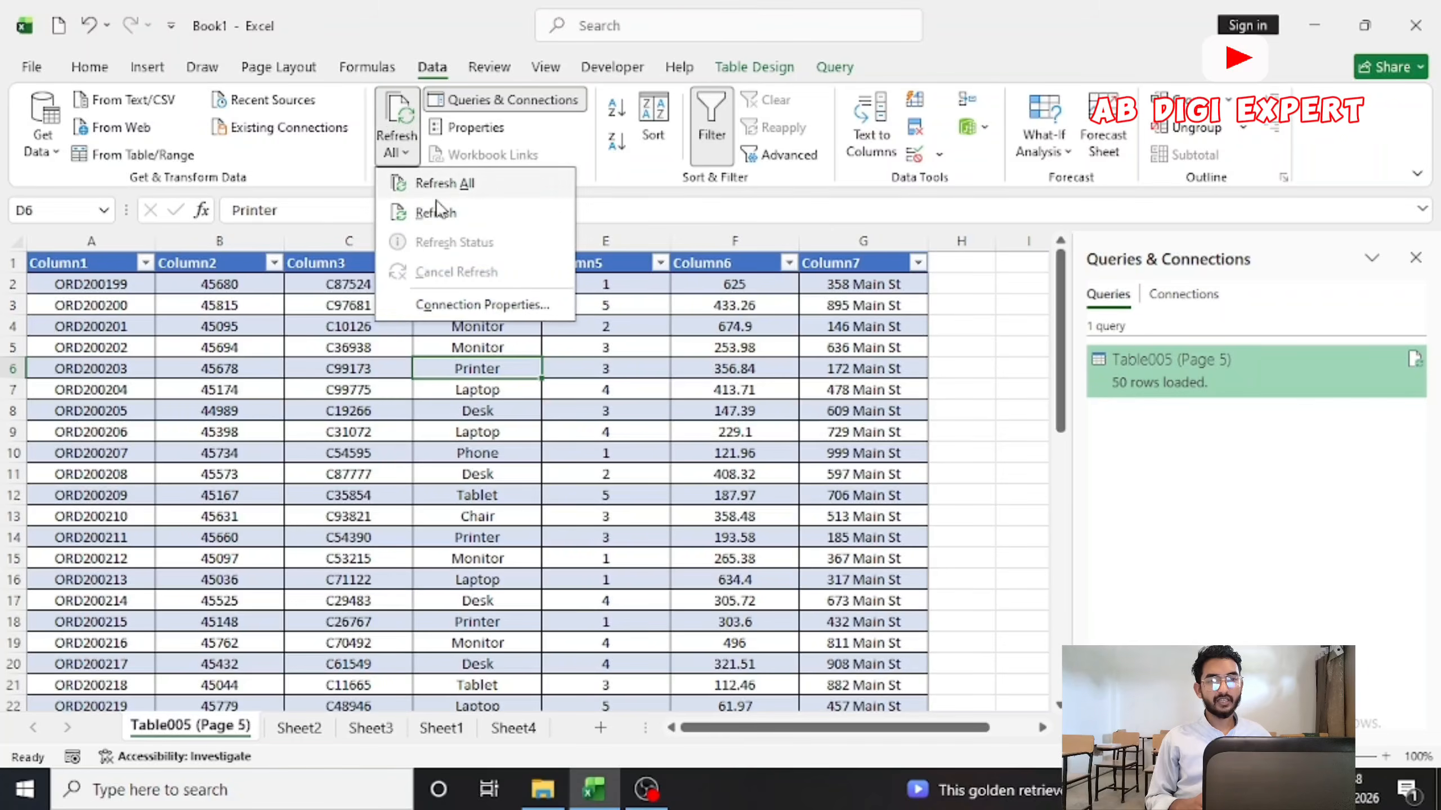
left_click(351, 312)
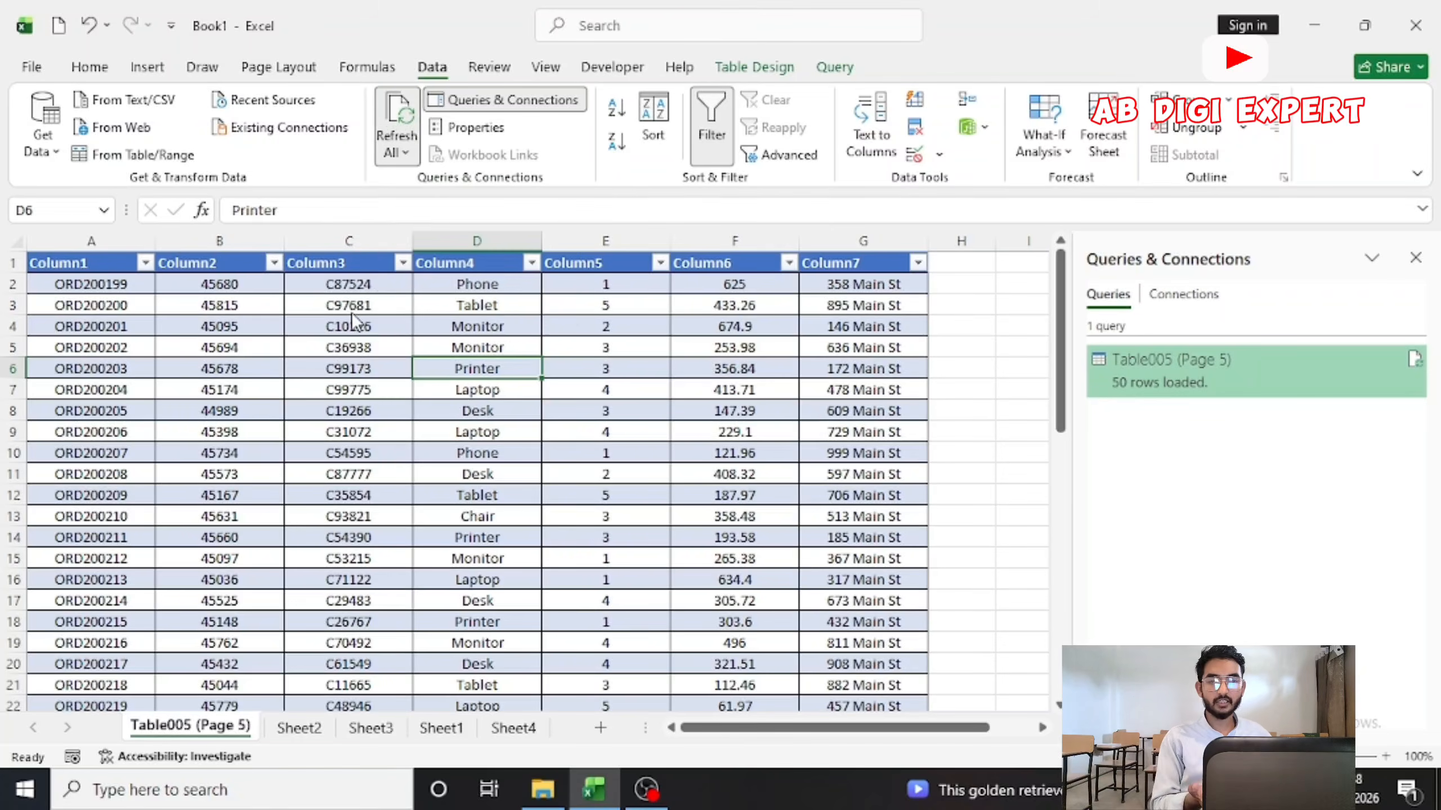
left_click(406, 150)
left_click(503, 116)
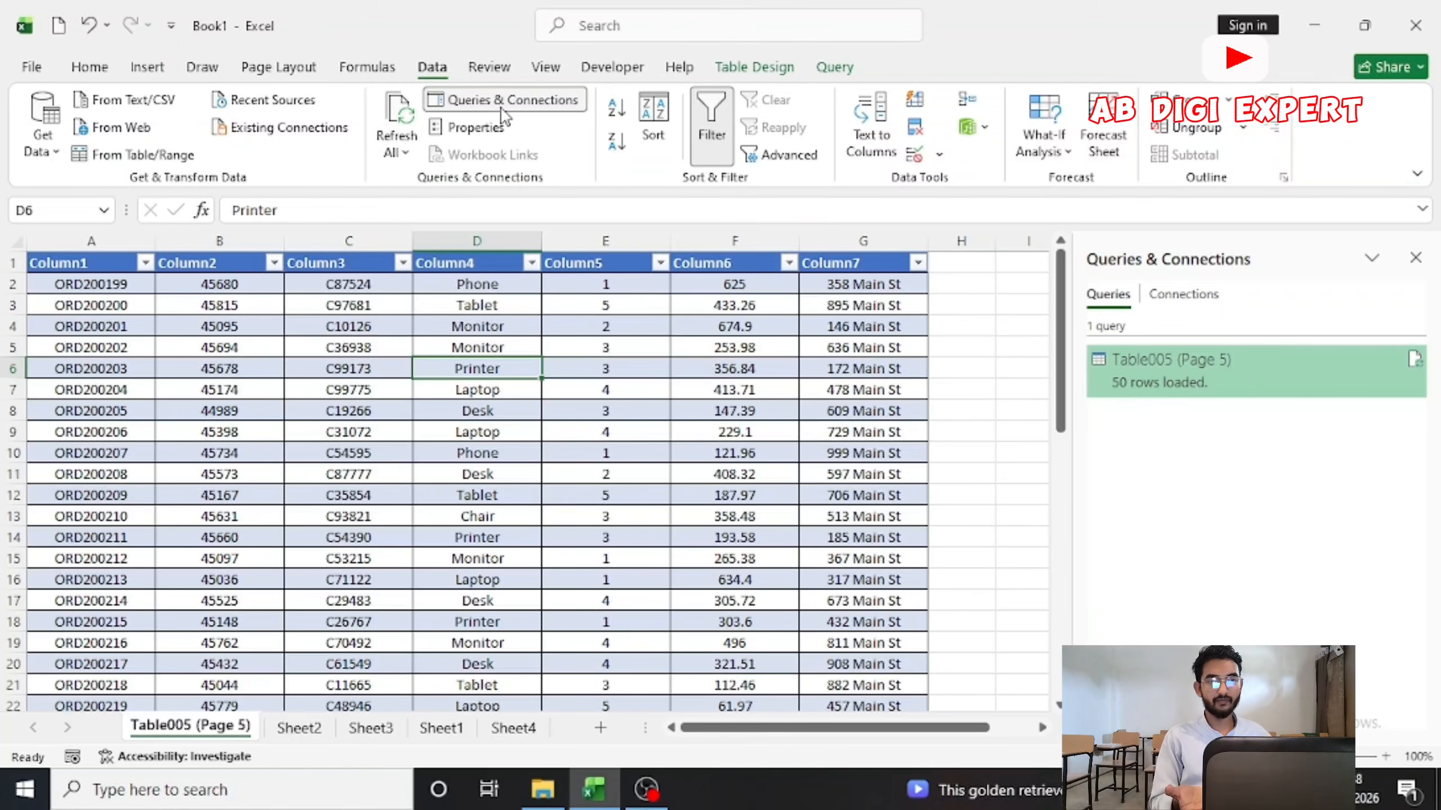
Step: Hide the Queries & Connections pane to free up space beside the table
left_click(527, 102)
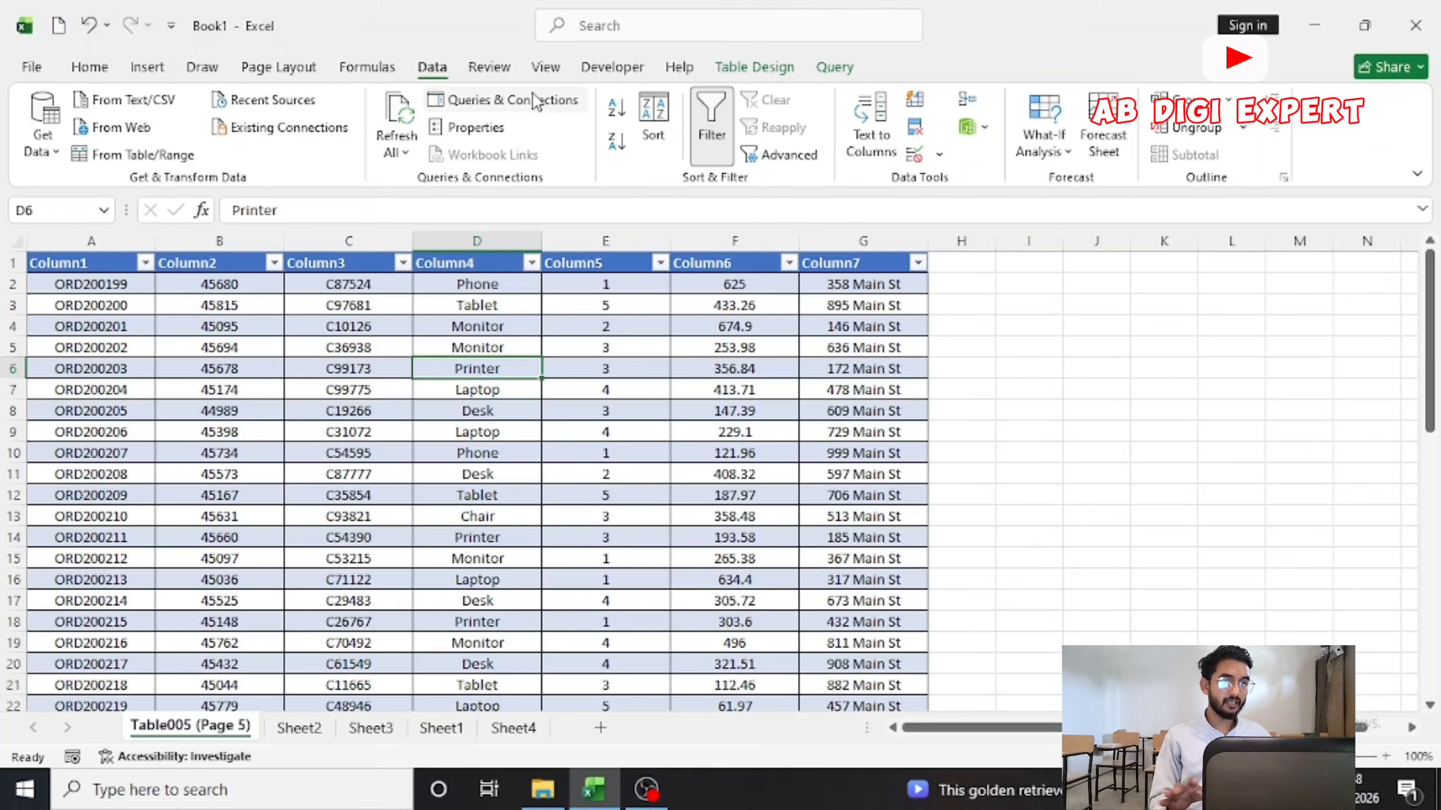
left_click(550, 106)
left_click(549, 108)
Step: Examine the External Data Properties of the imported table's query and cancel without editing them
left_click(476, 127)
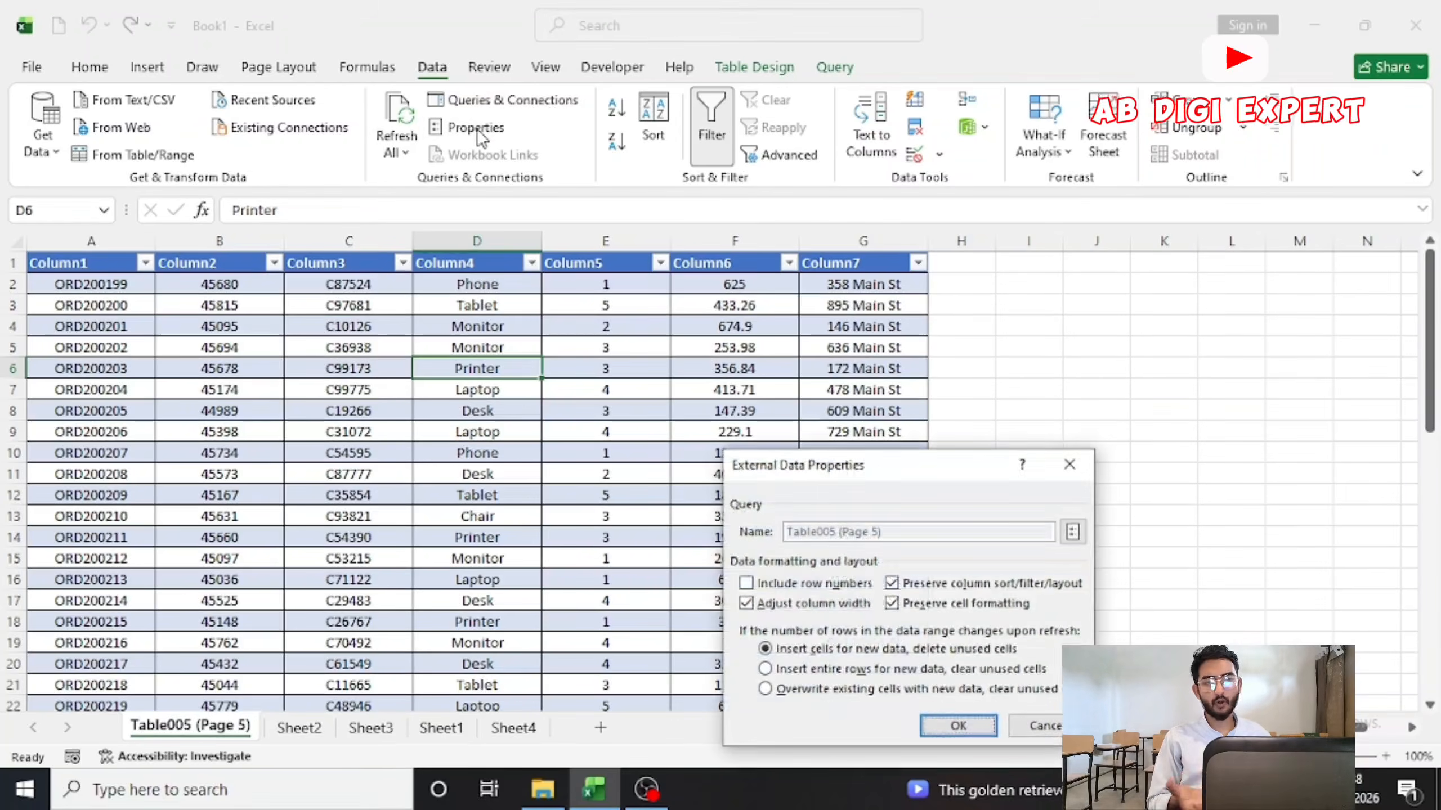
left_click_drag(854, 477, 459, 198)
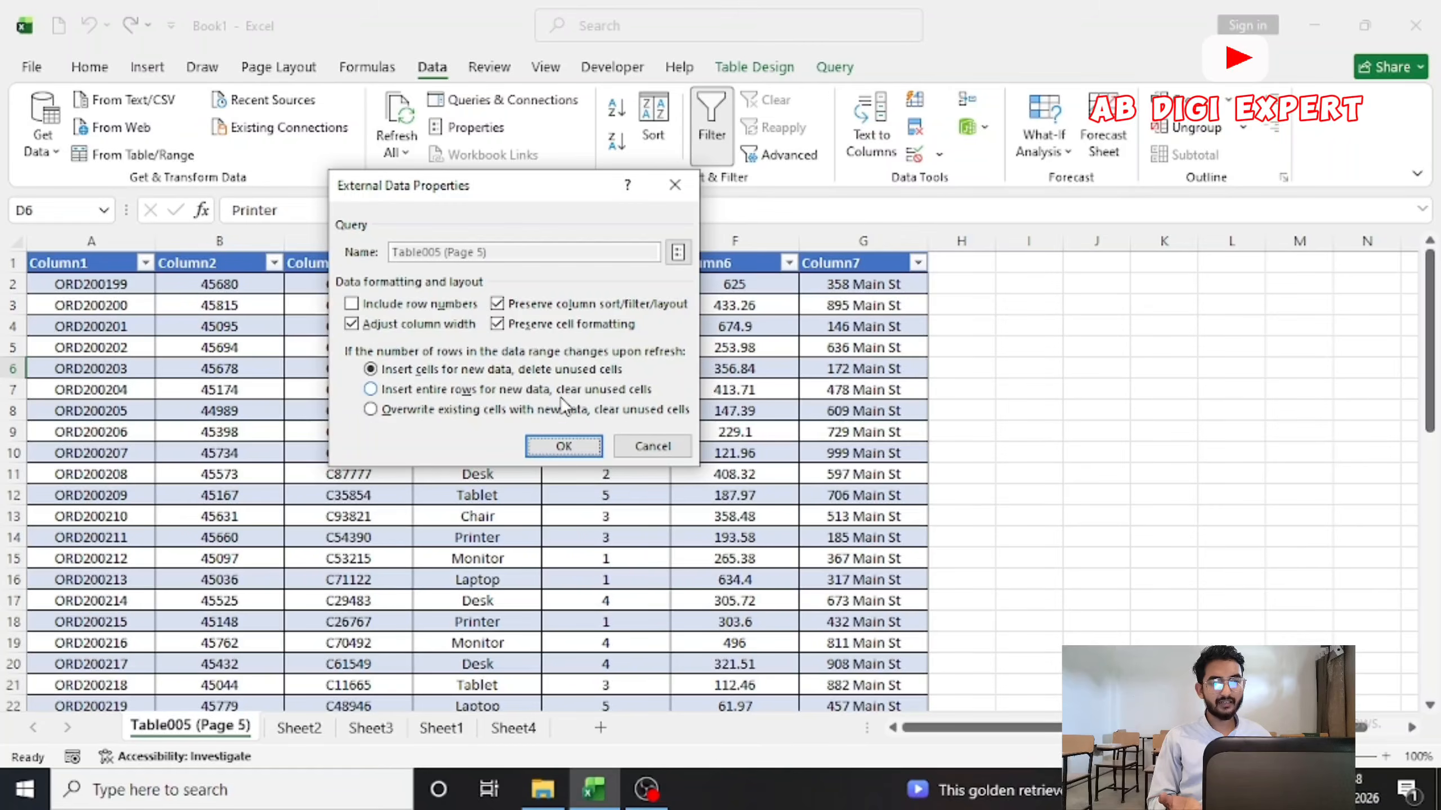
left_click(643, 449)
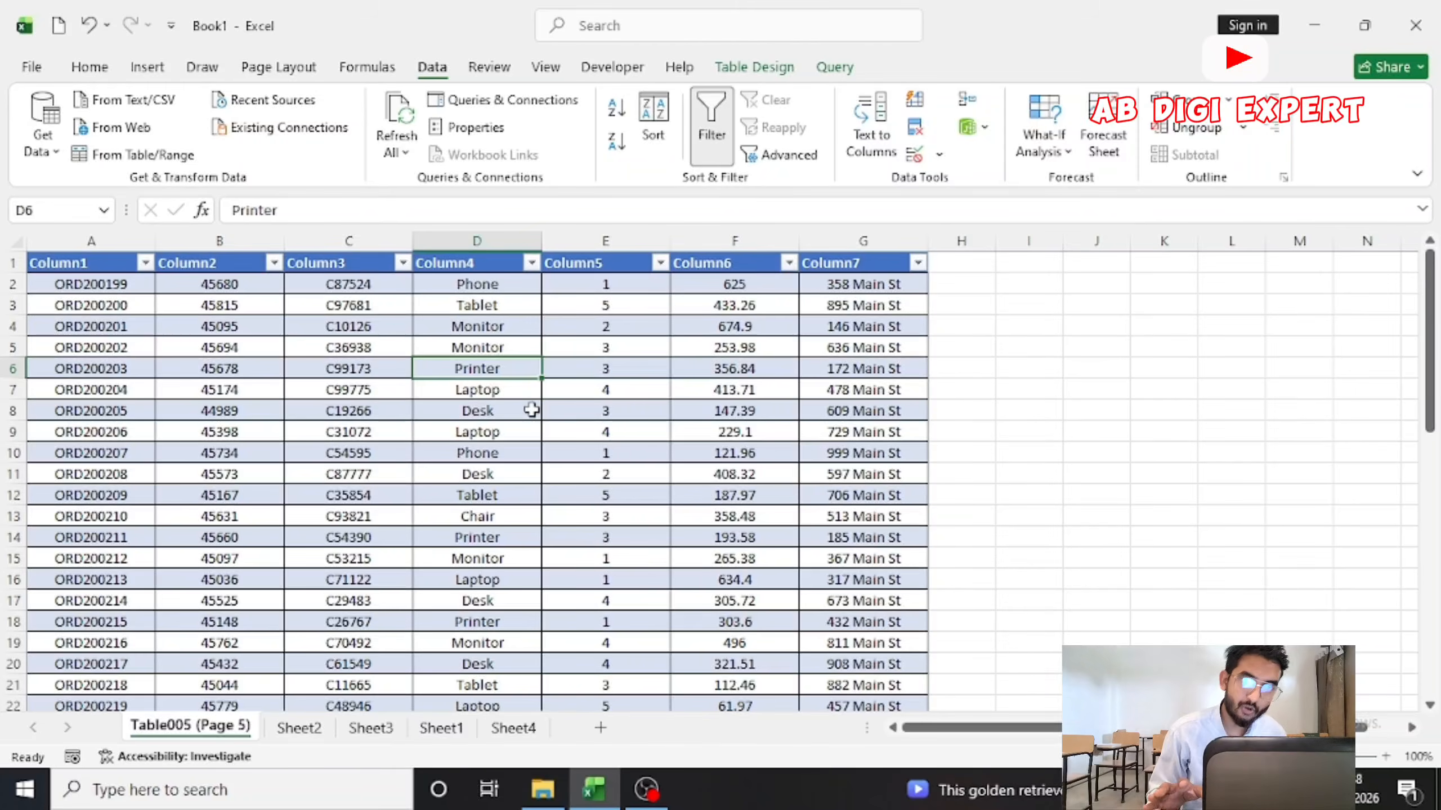
Step: Toggle the imported table's filter buttons off and on again, and look over the sort and filter options
left_click(706, 125)
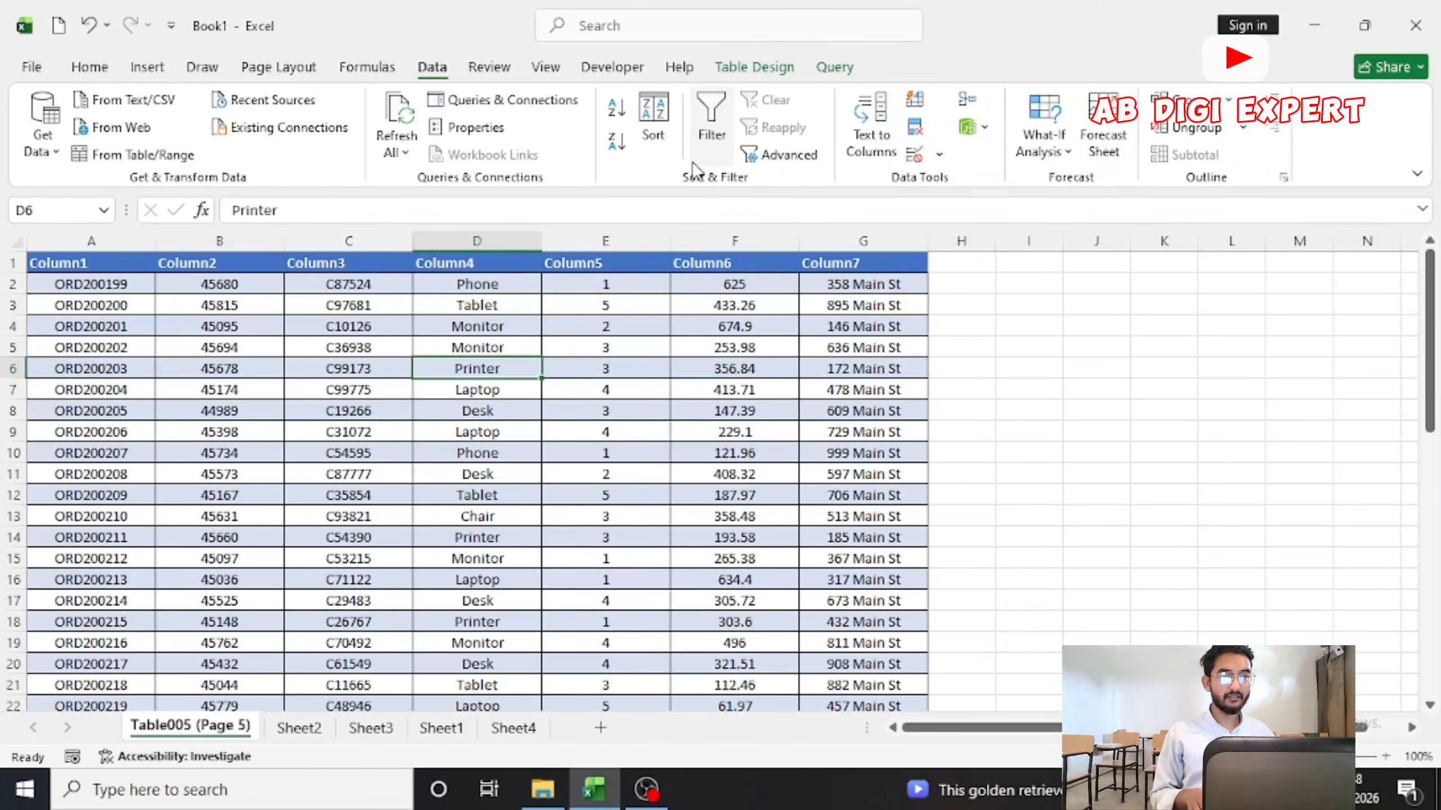
left_click(715, 121)
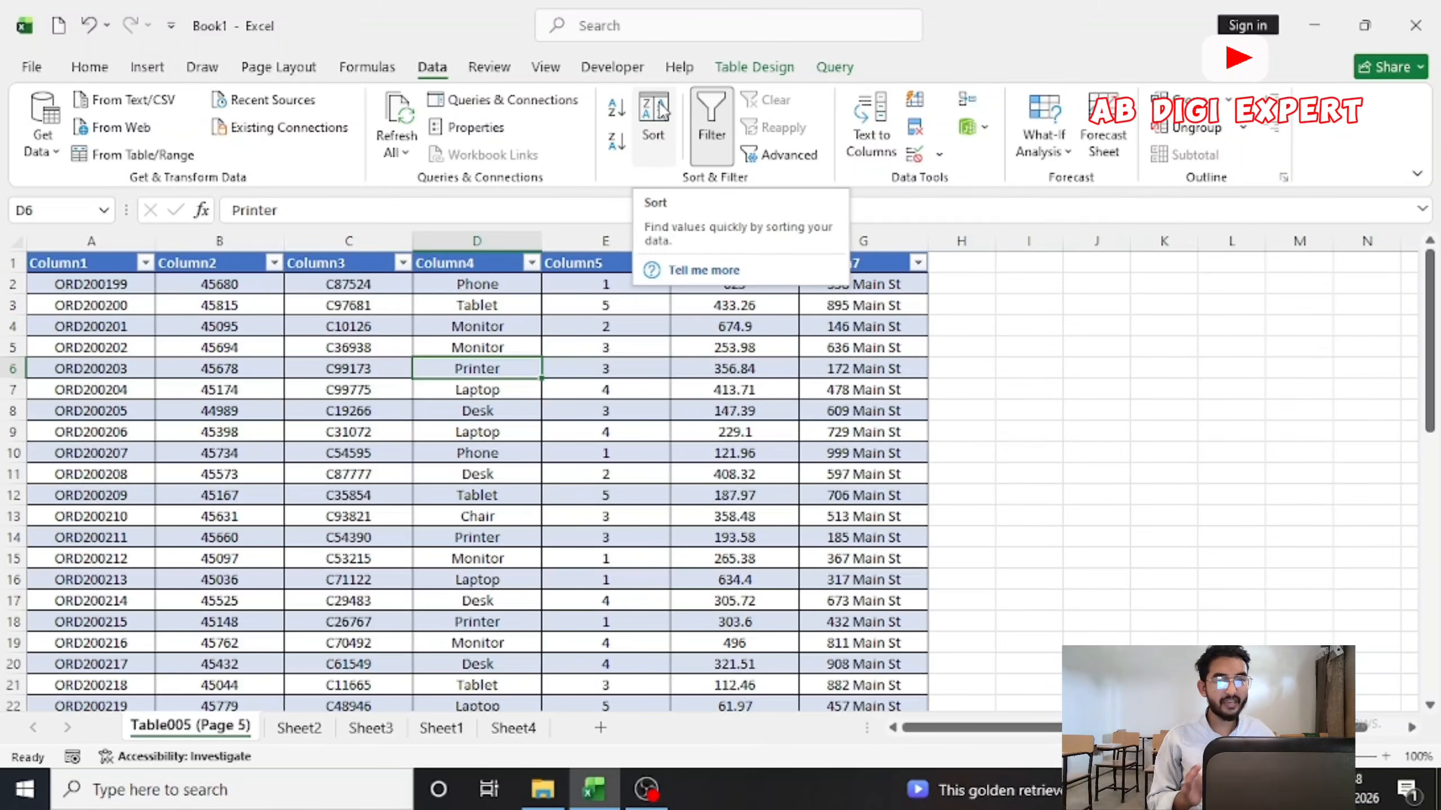
left_click(93, 66)
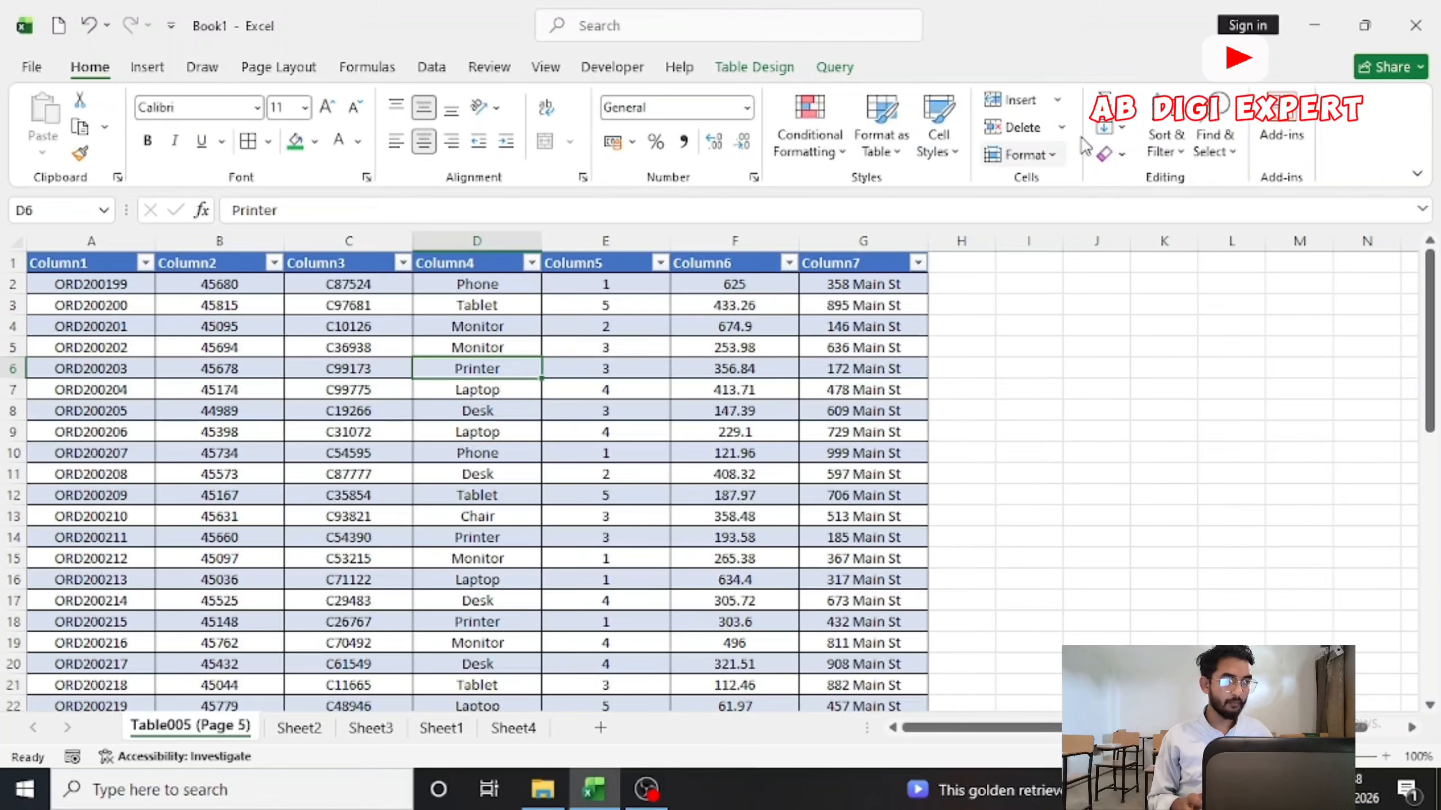
left_click(1176, 162)
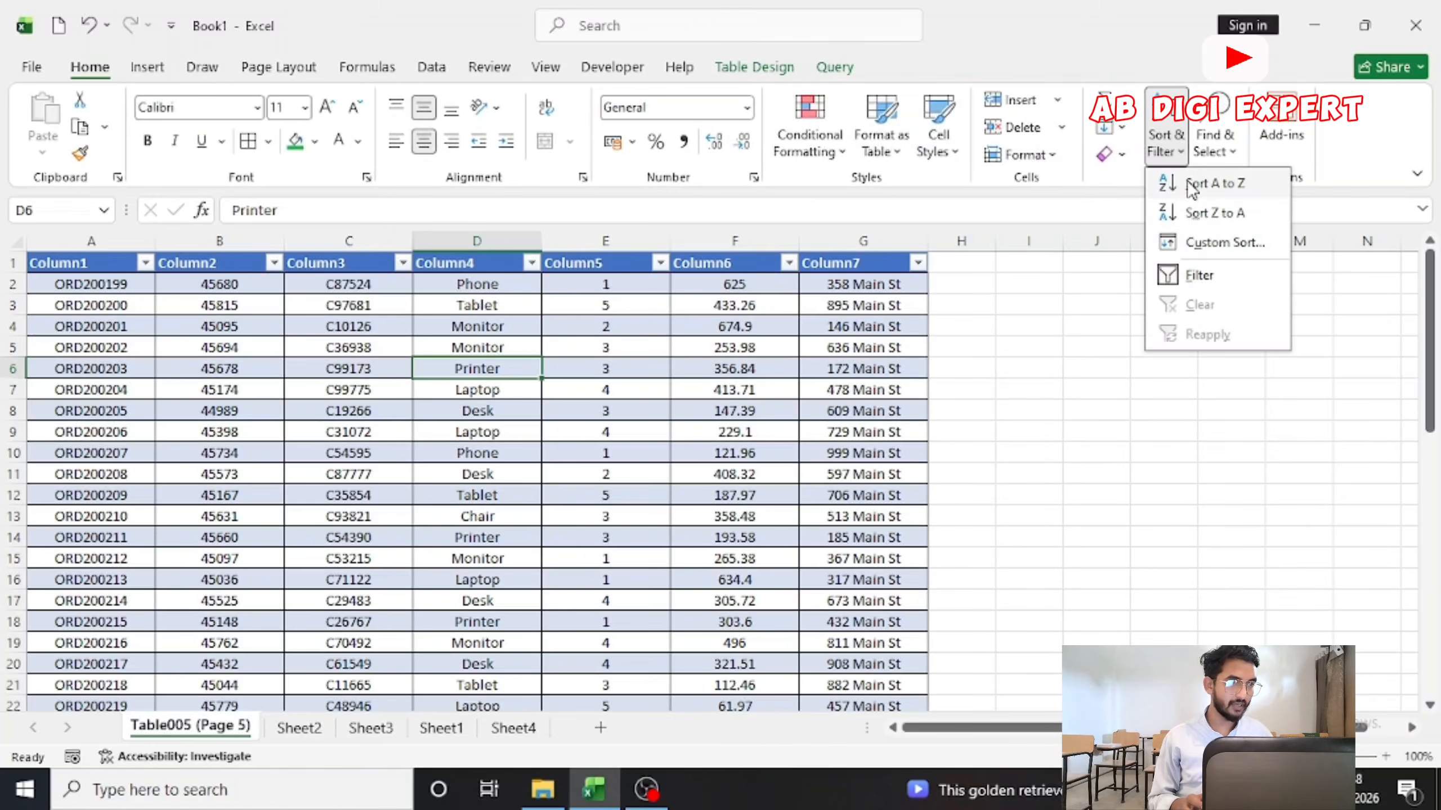
left_click(710, 370)
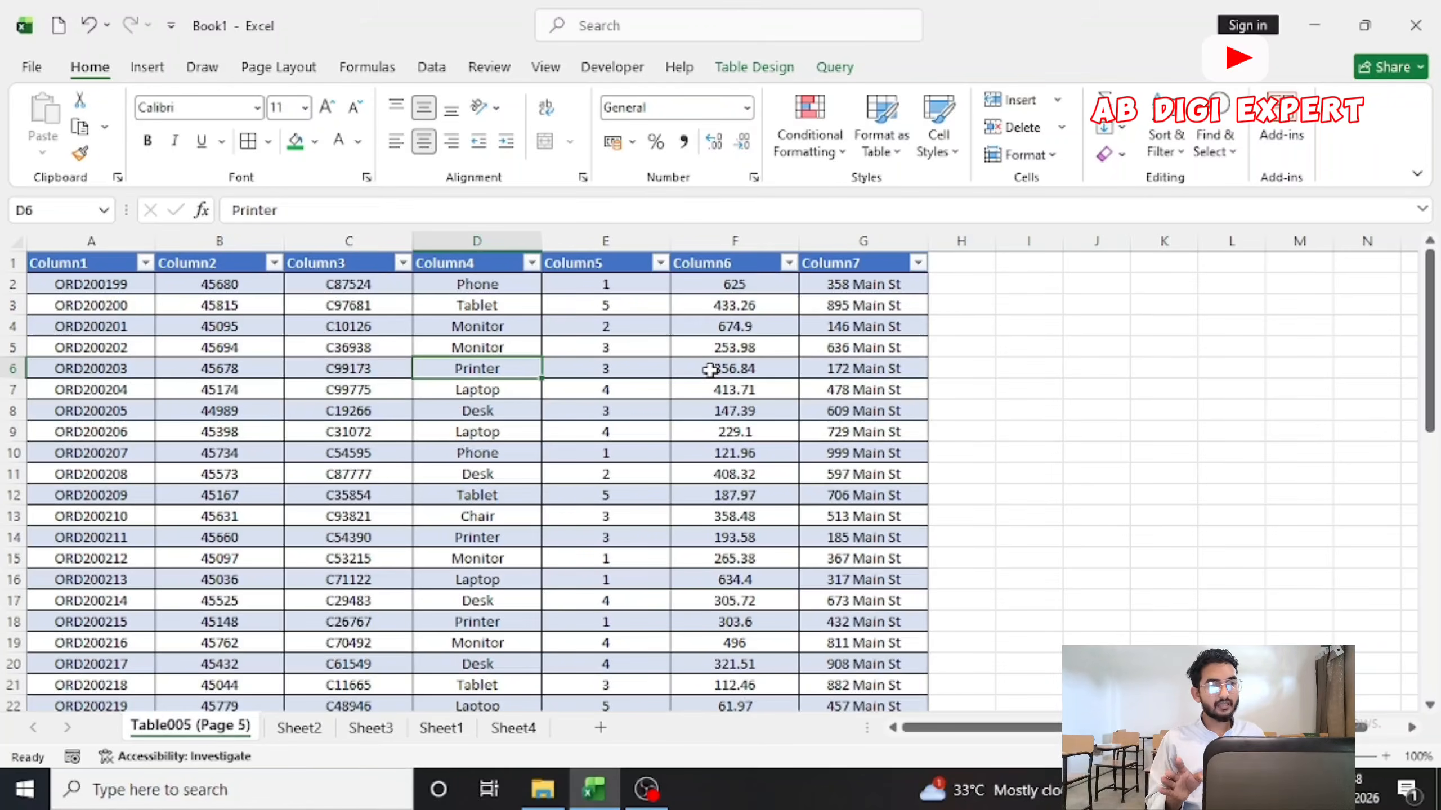
Step: Turn off the imported table's filter buttons and look over the employee data on Sheet1
left_click(432, 66)
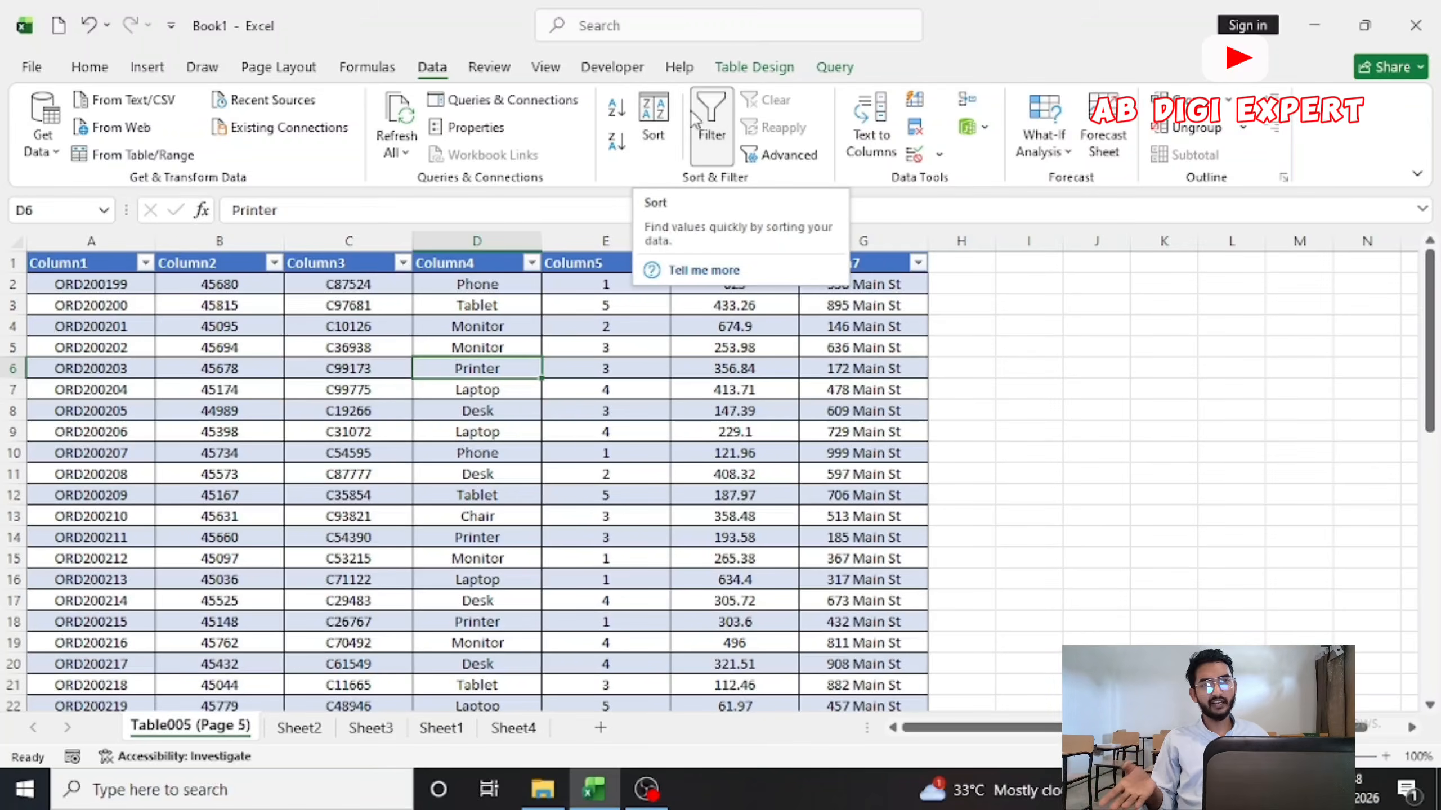
left_click(720, 113)
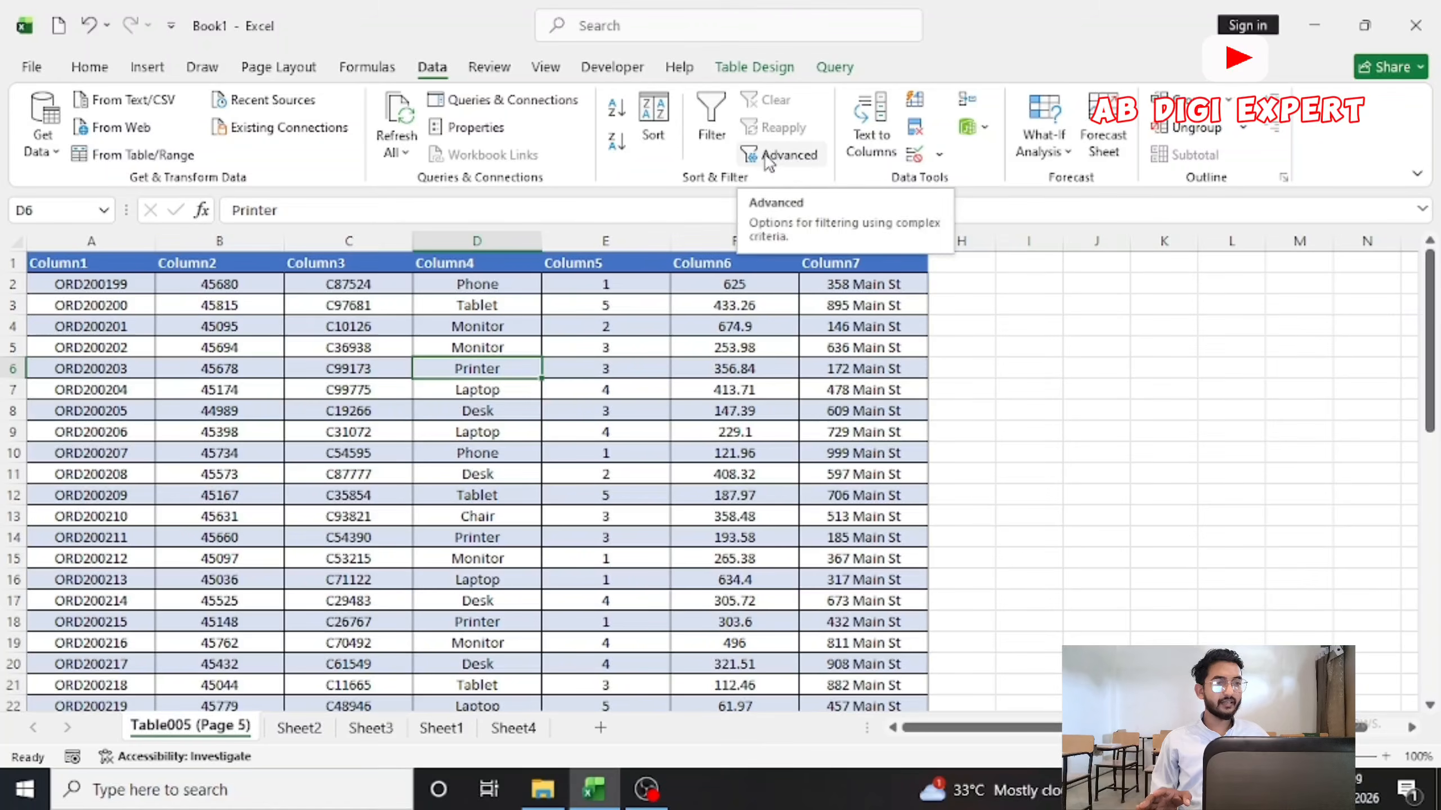
left_click(443, 729)
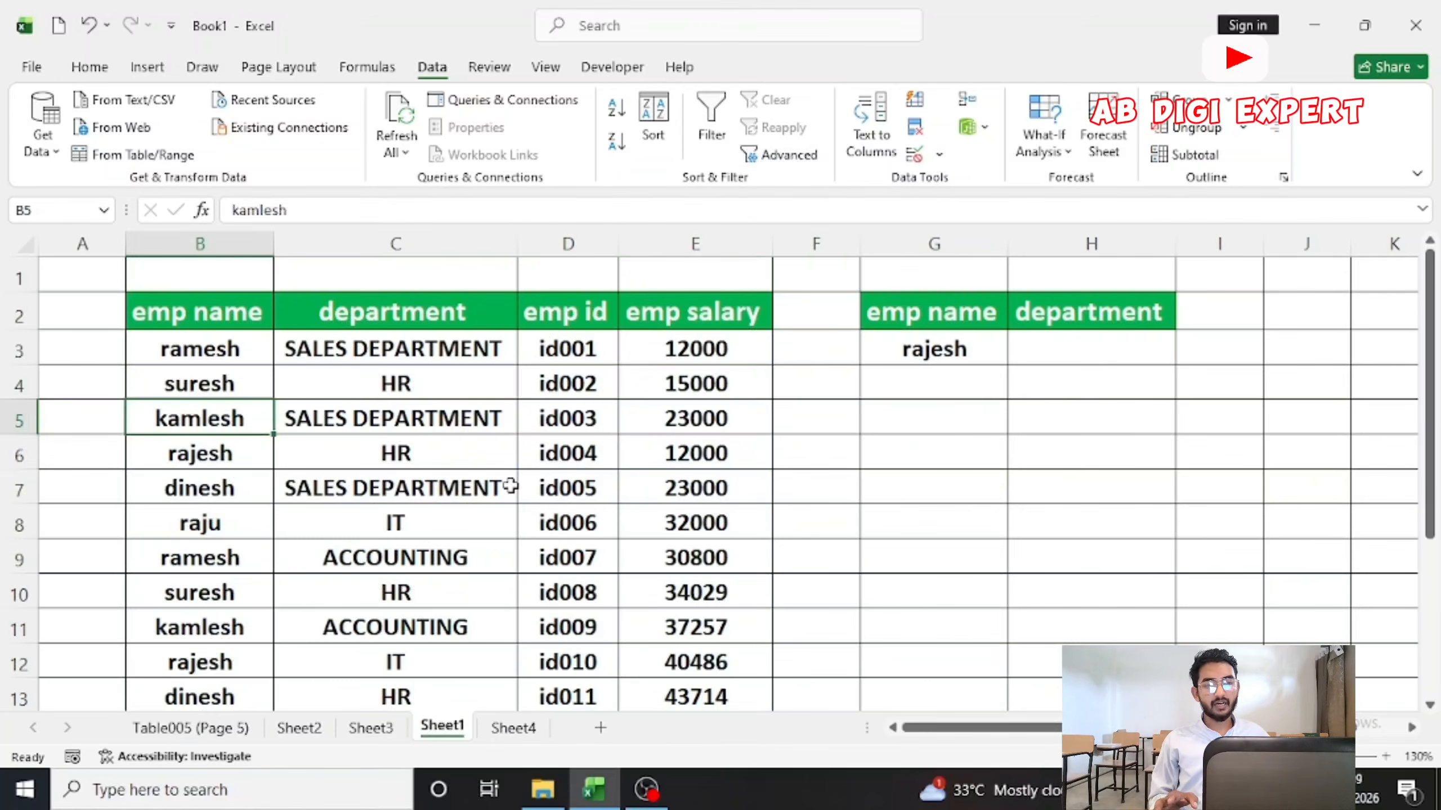
scroll(583, 458, "down", 3)
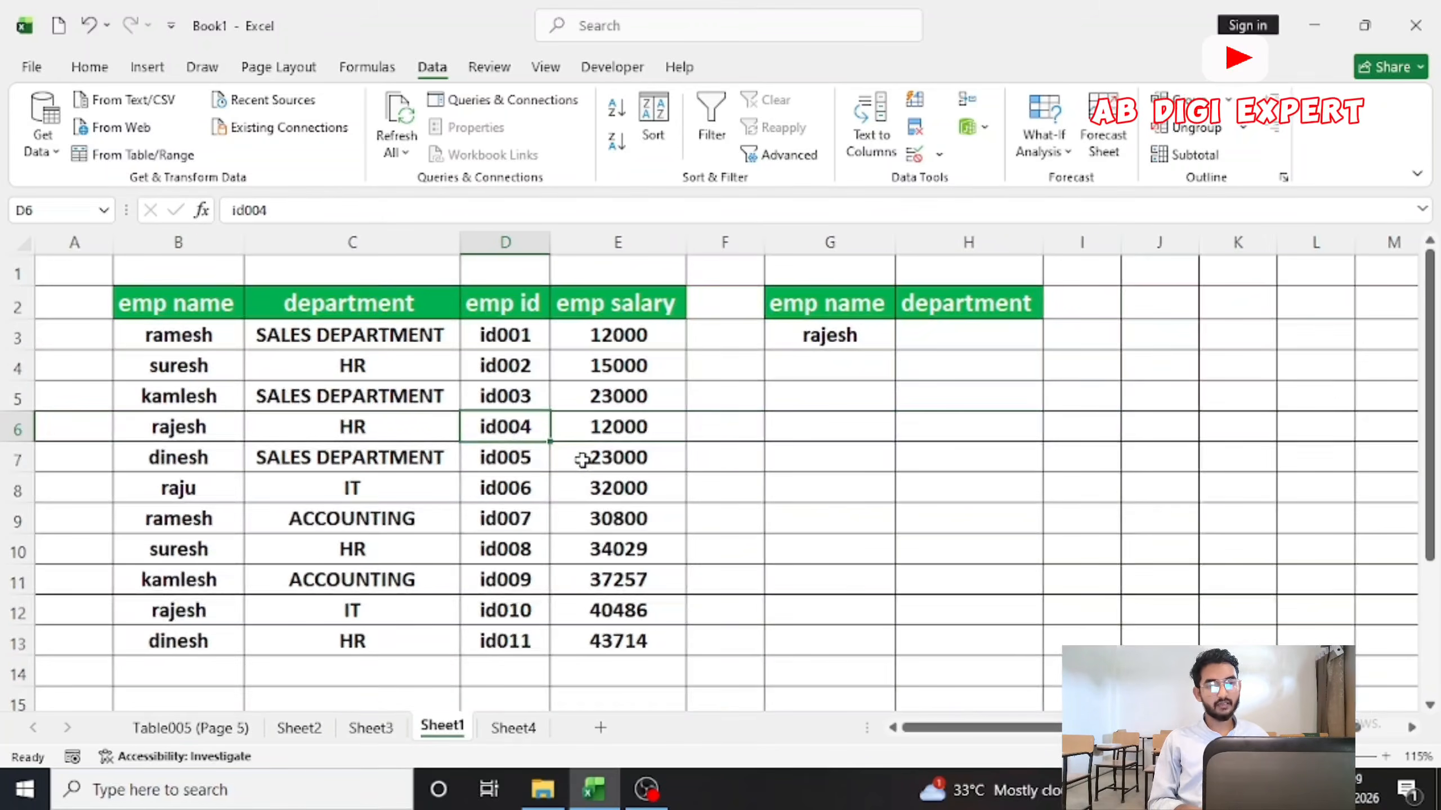
left_click(602, 364)
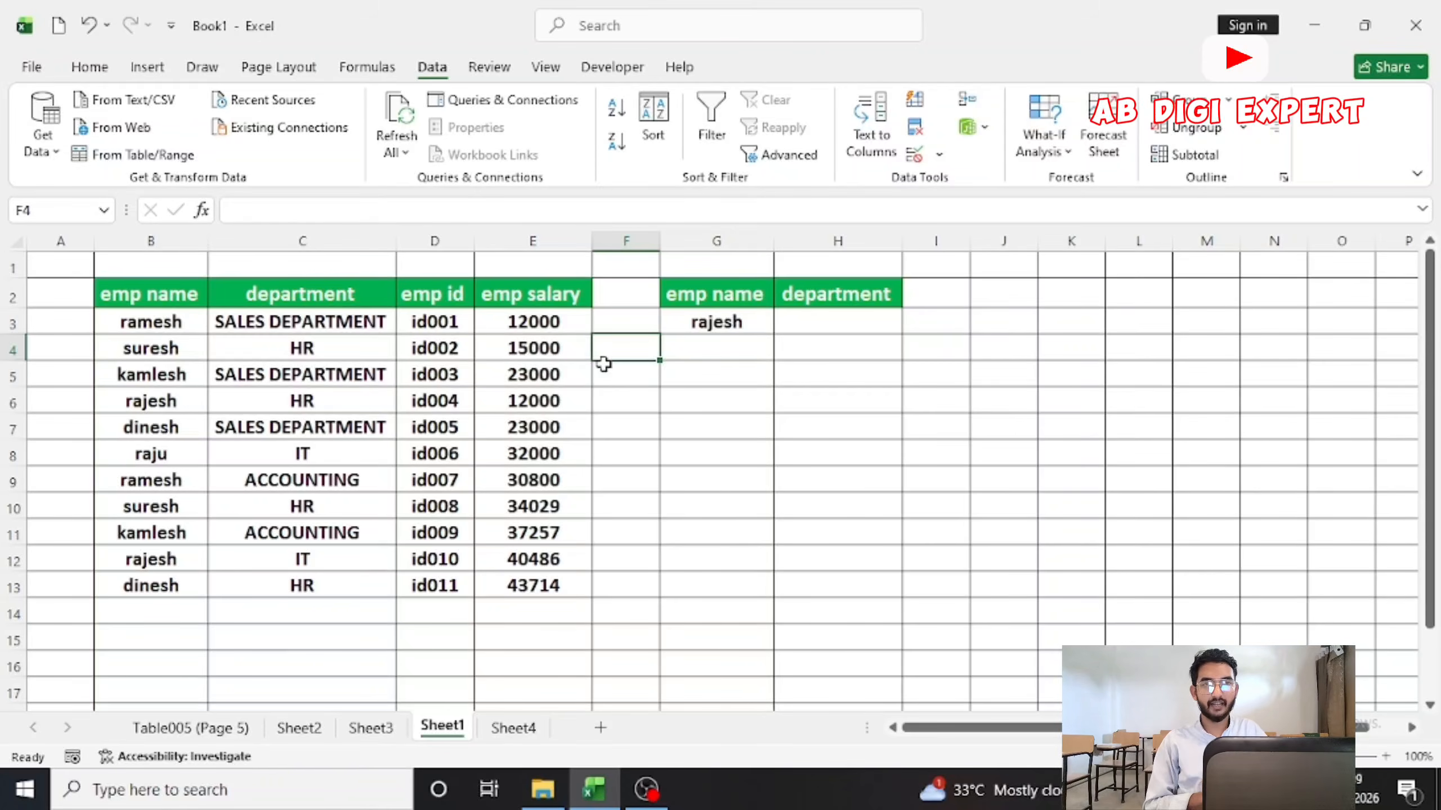
Step: Return to the Table005 (Page 5) sheet and turn the filter buttons on for the table's headers
left_click(220, 735)
left_click(278, 261)
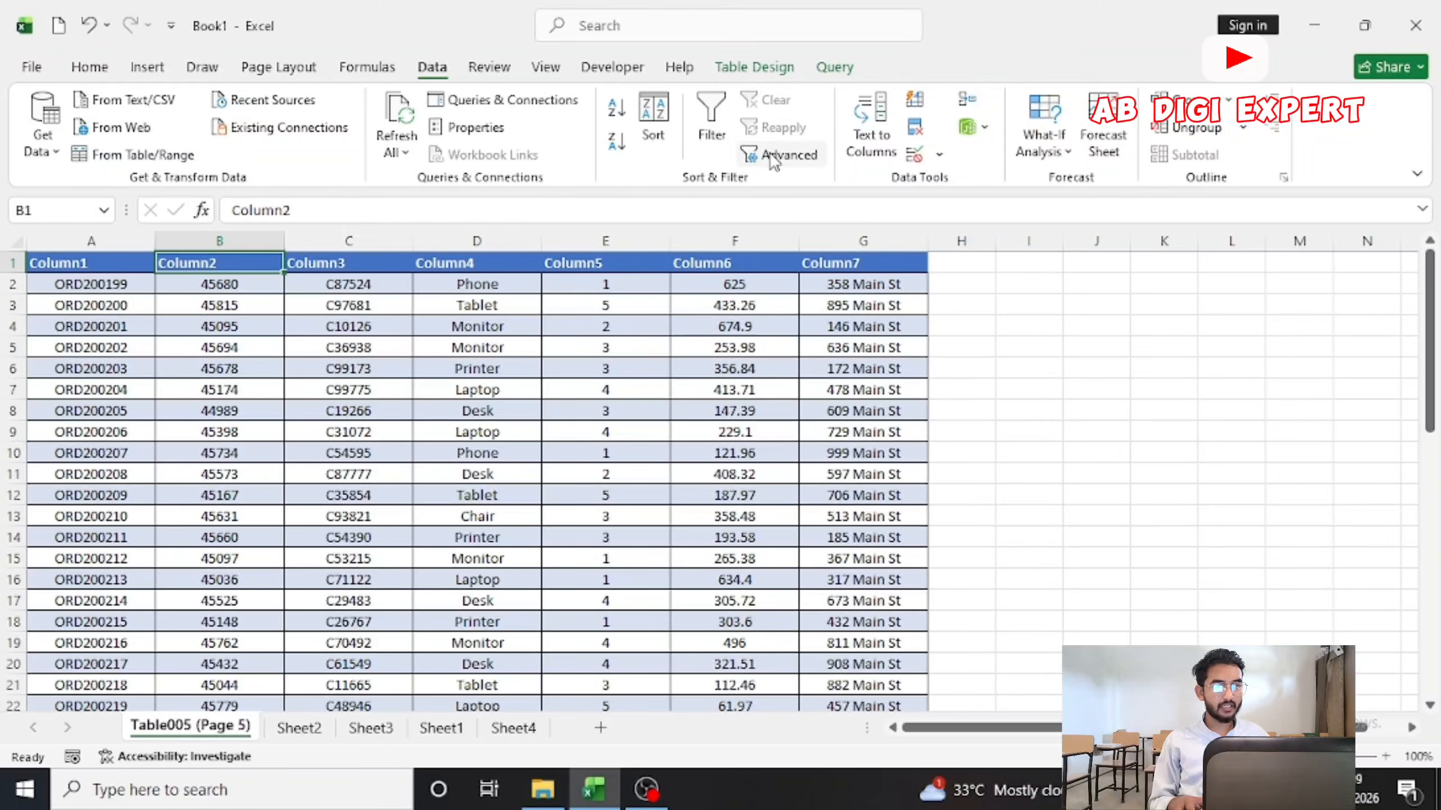
left_click(730, 113)
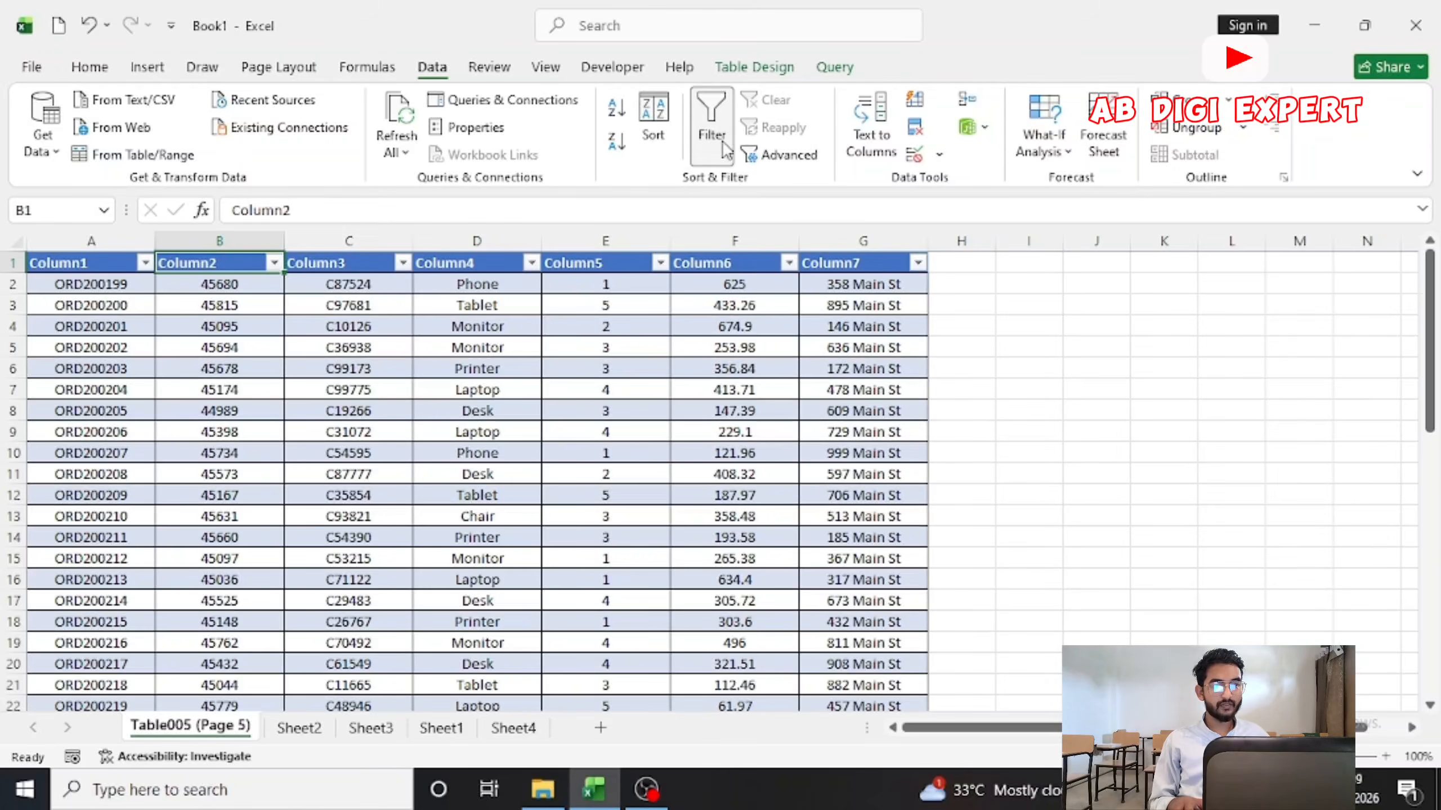
Step: Inspect the filter lists of Column1 and Column2 and close them without applying a filter
left_click(147, 264)
left_click(321, 325)
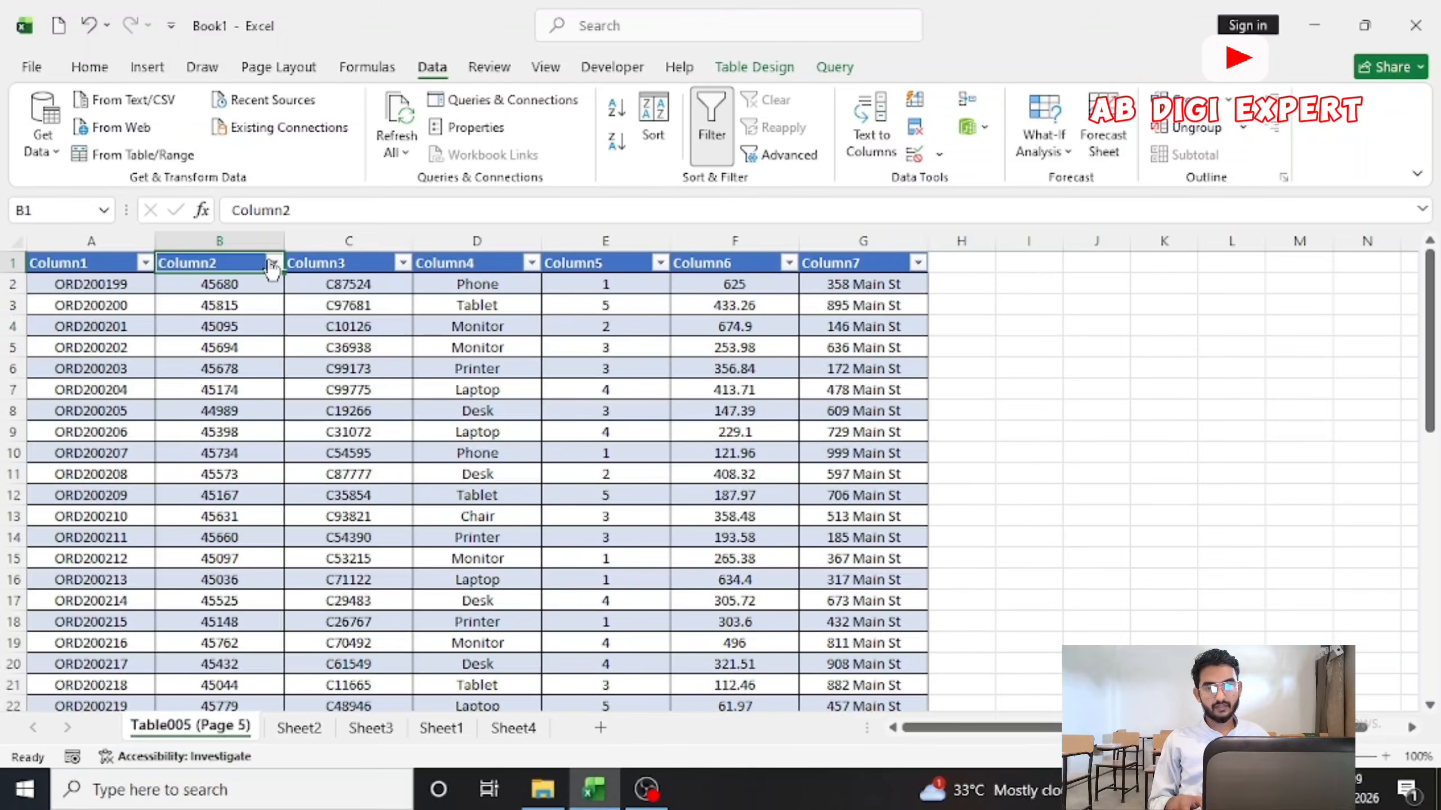
left_click(272, 264)
left_click(418, 353)
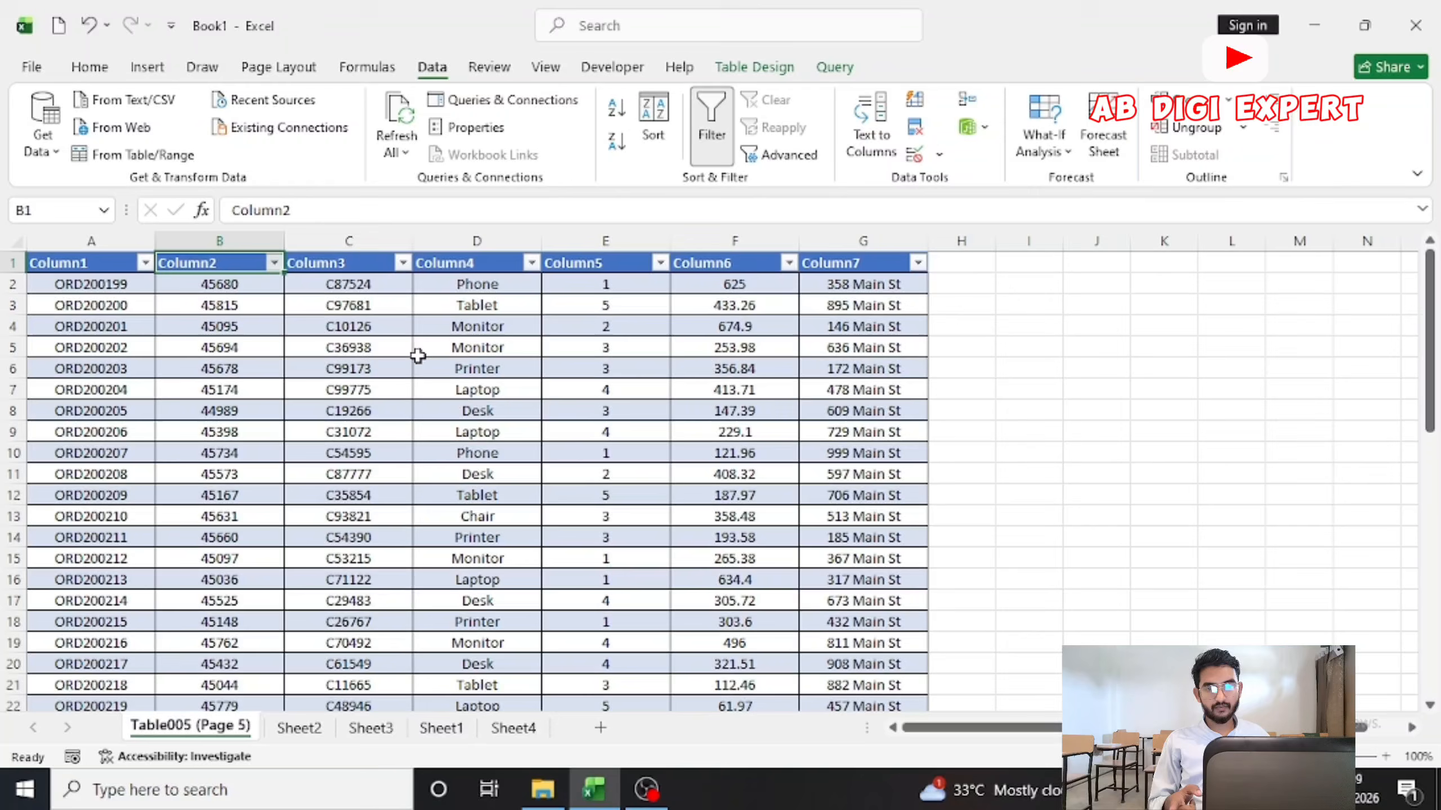
Step: Filter Column4 of the imported table to show only the Chair rows
left_click(531, 264)
left_click(321, 539)
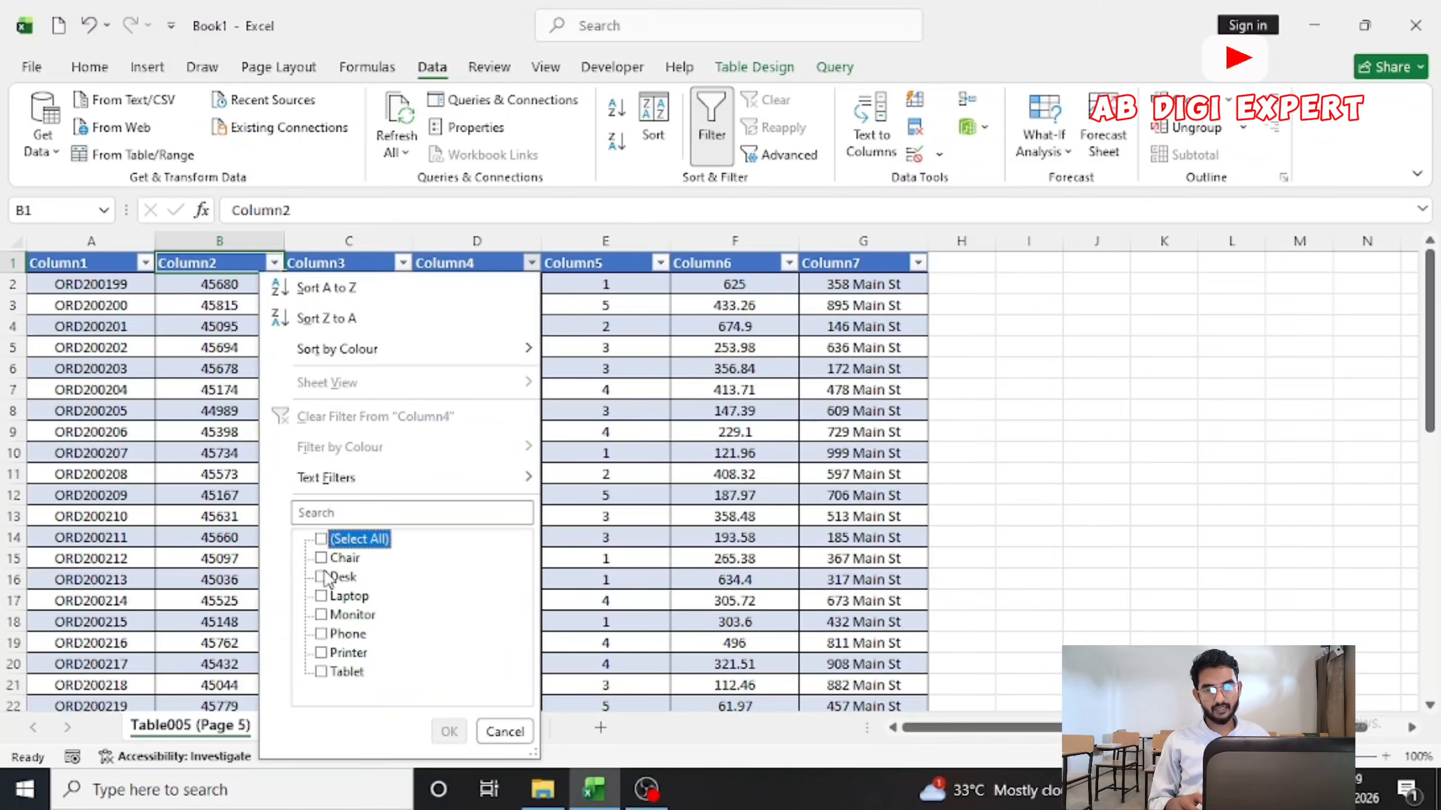
left_click(321, 558)
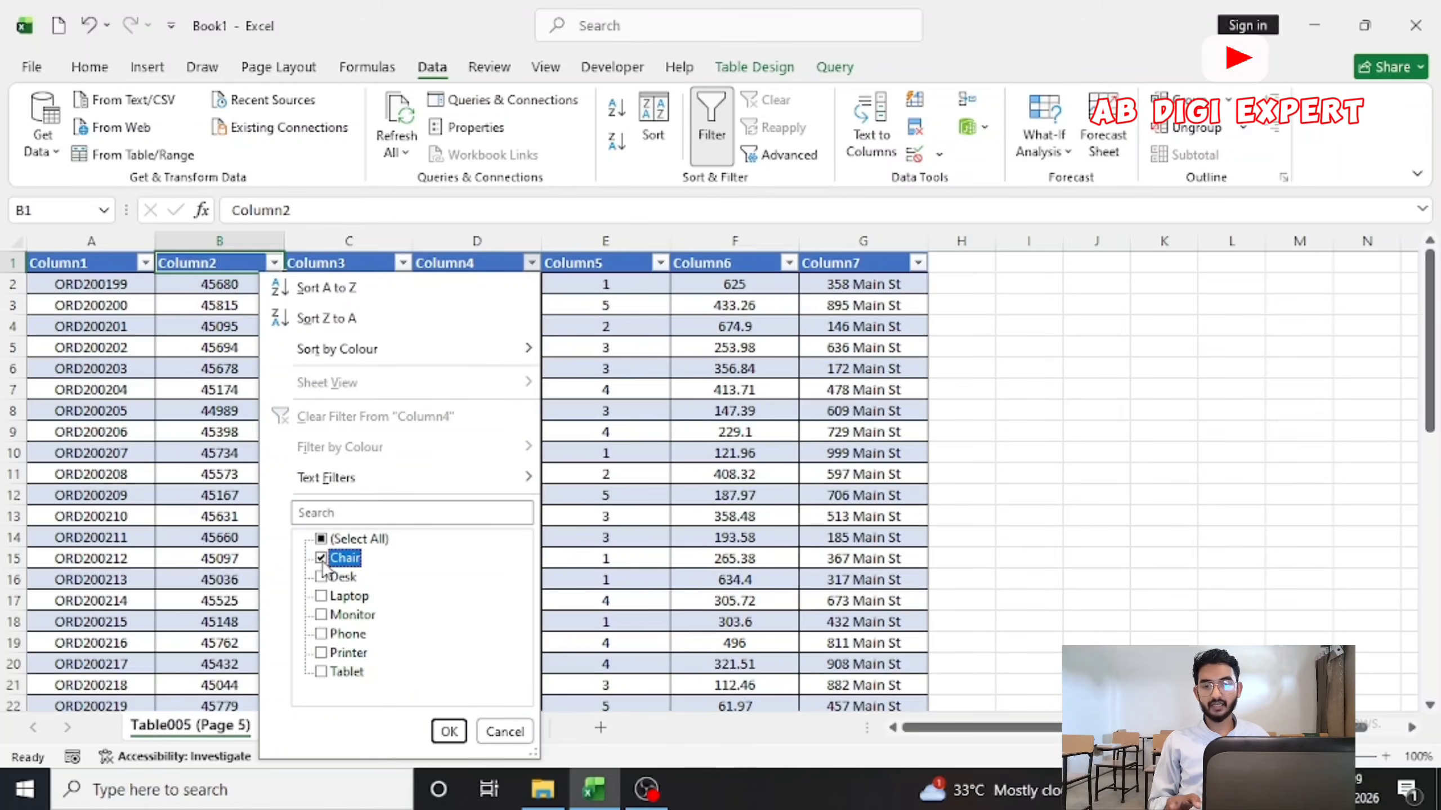
left_click(447, 732)
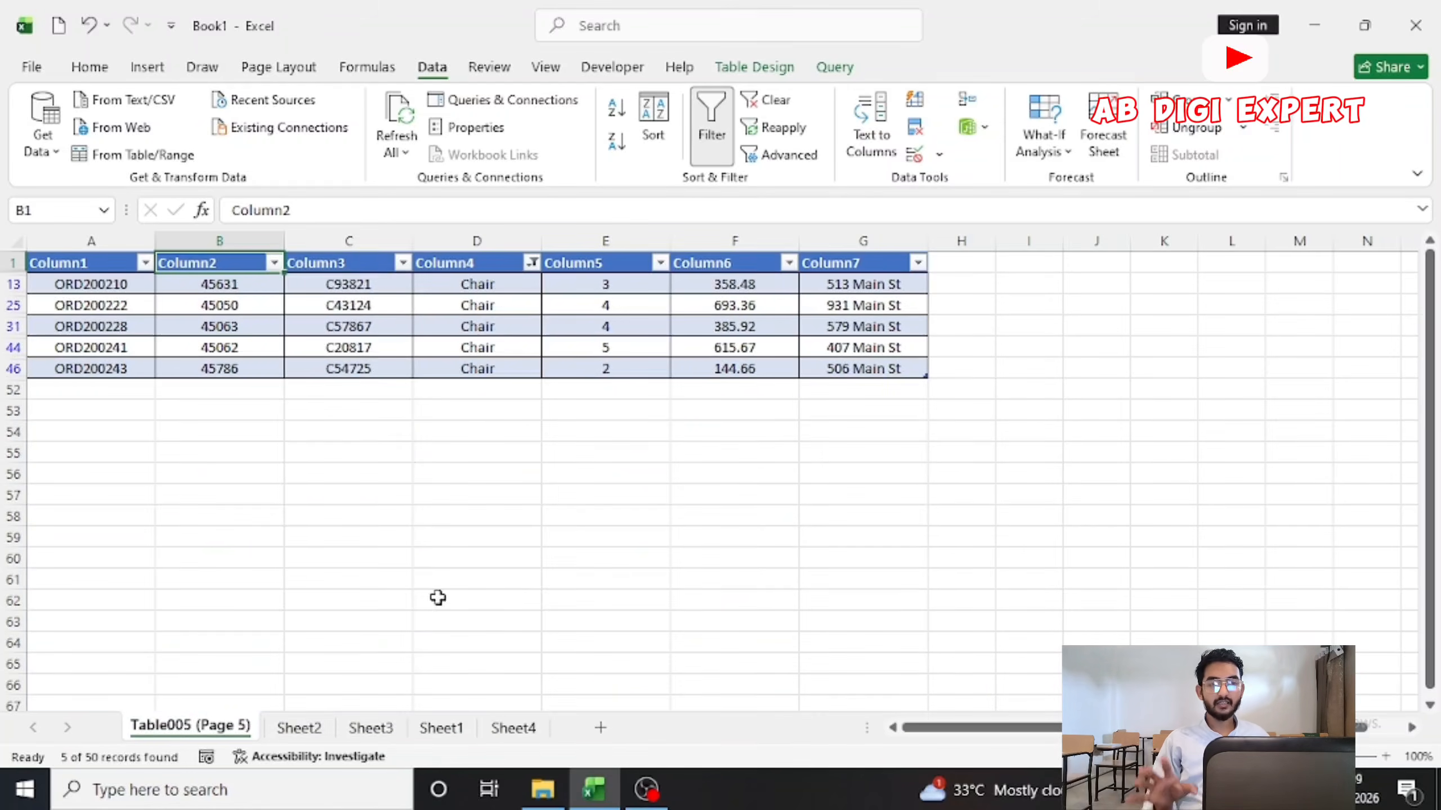
Step: Change the Column4 filter to show only the Laptop and Monitor rows
left_click(533, 264)
left_click(321, 540)
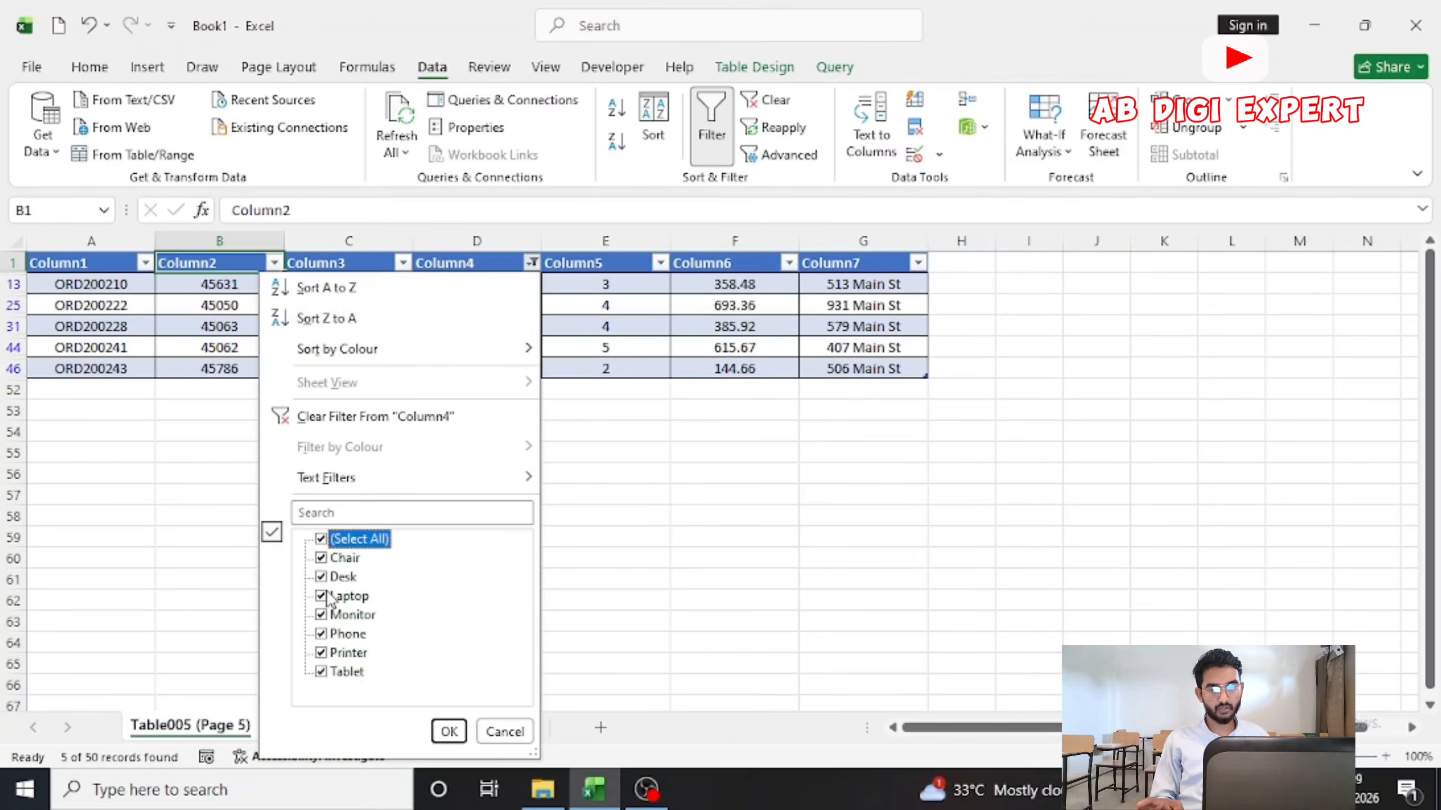
left_click(326, 542)
left_click(321, 596)
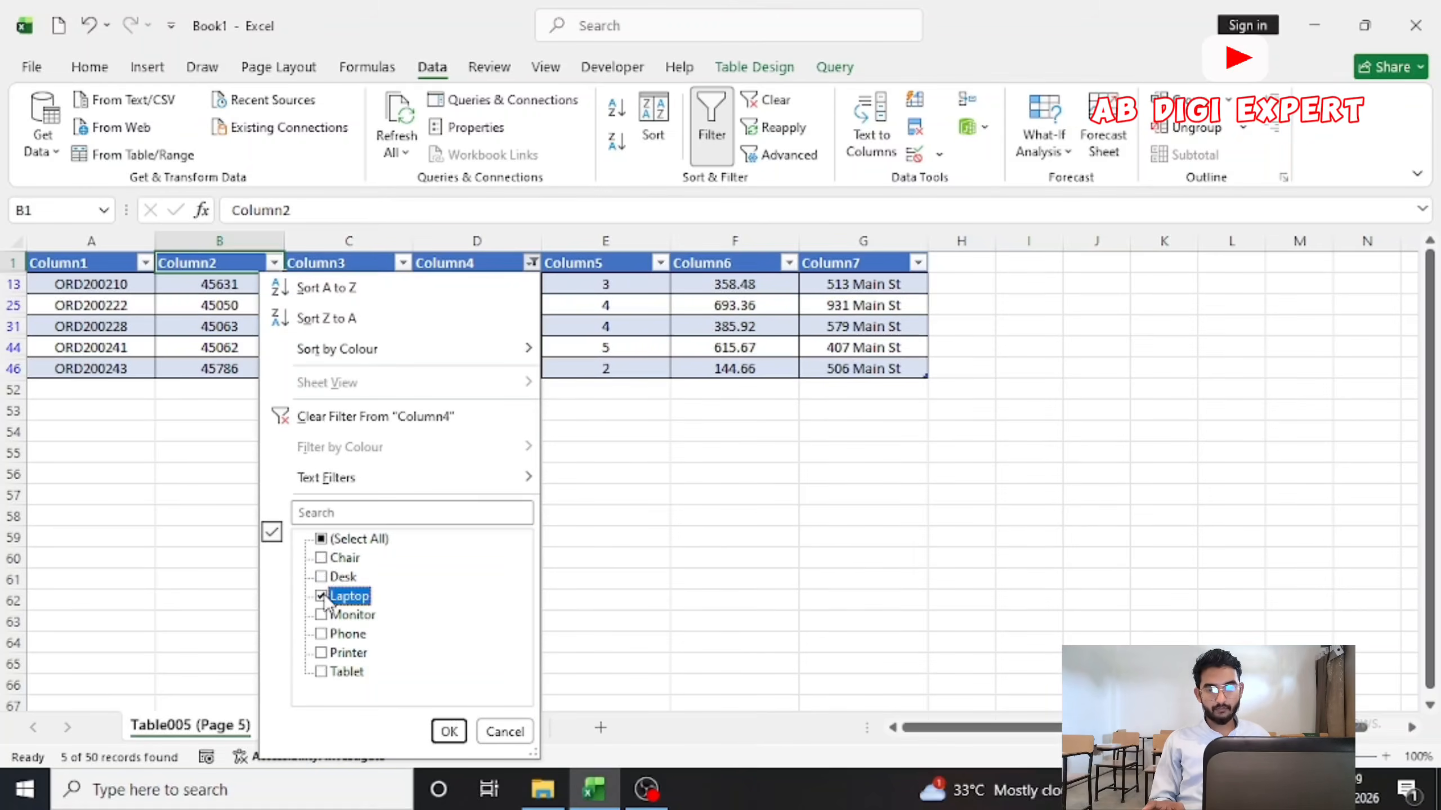
left_click(322, 615)
left_click(446, 731)
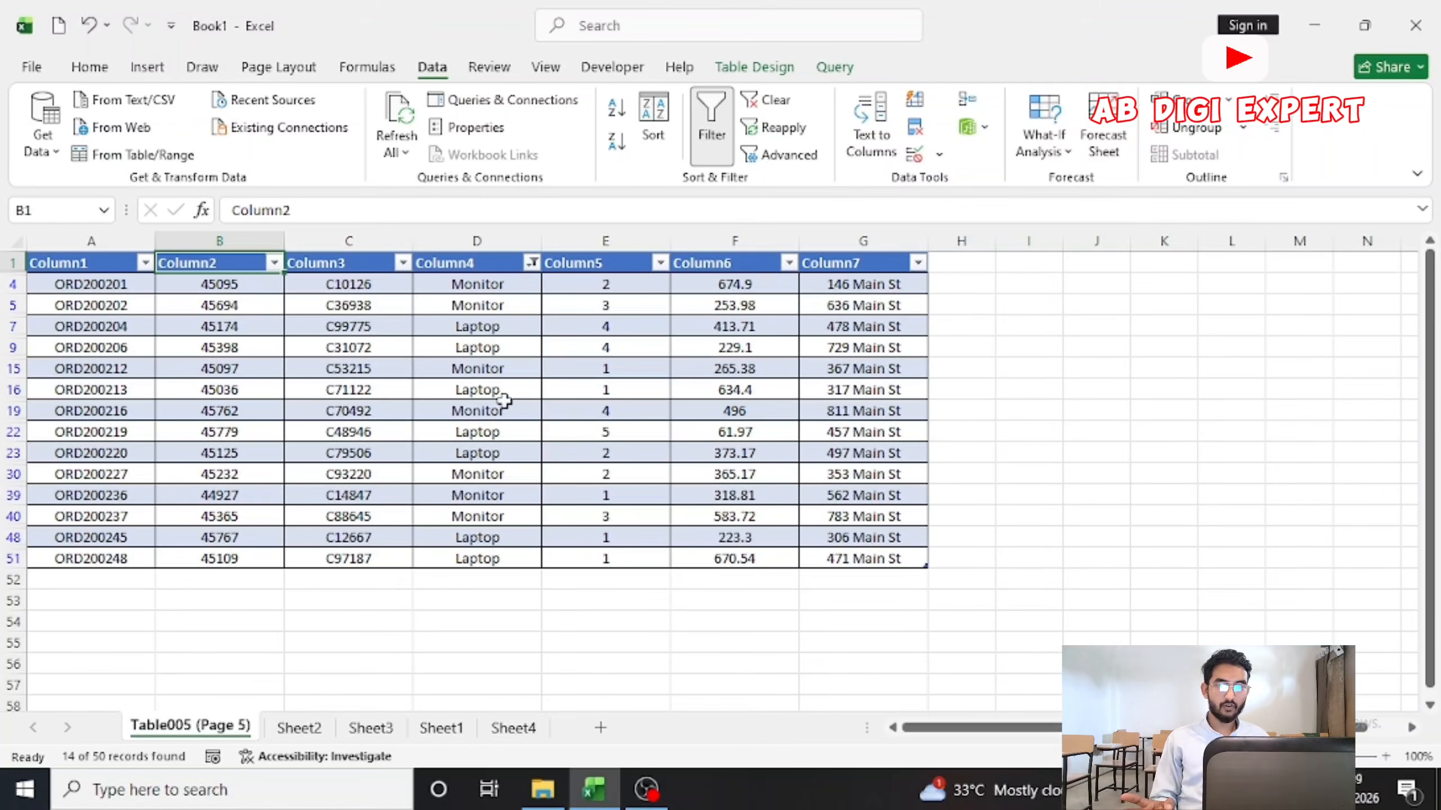
Step: Reset the Column4 filter to select all items, including every product row again
left_click(531, 262)
left_click(321, 539)
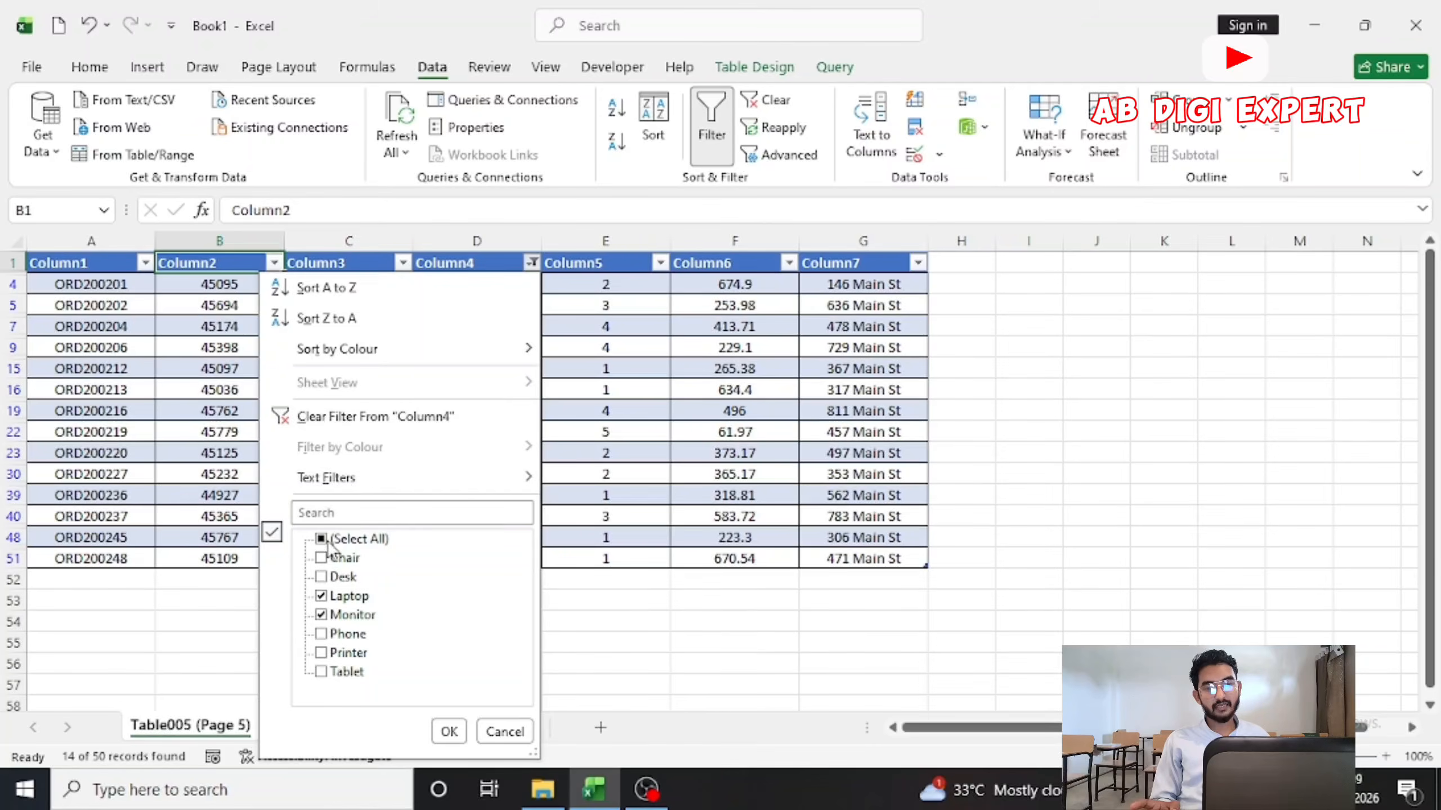
left_click(448, 731)
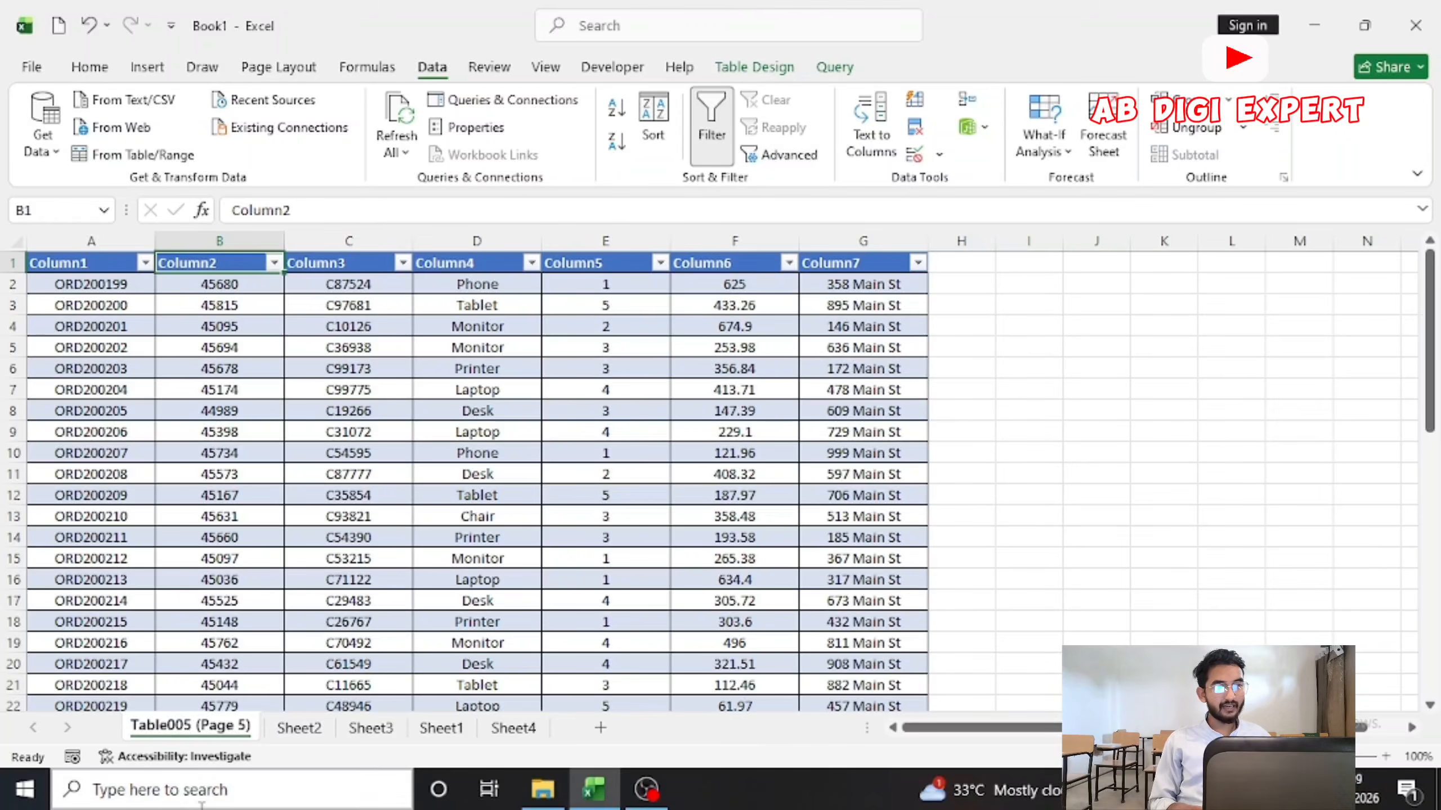
Step: Switch to Sheet1 and clear both the content and formatting of the department header in cell H2
left_click(441, 729)
left_click(757, 342)
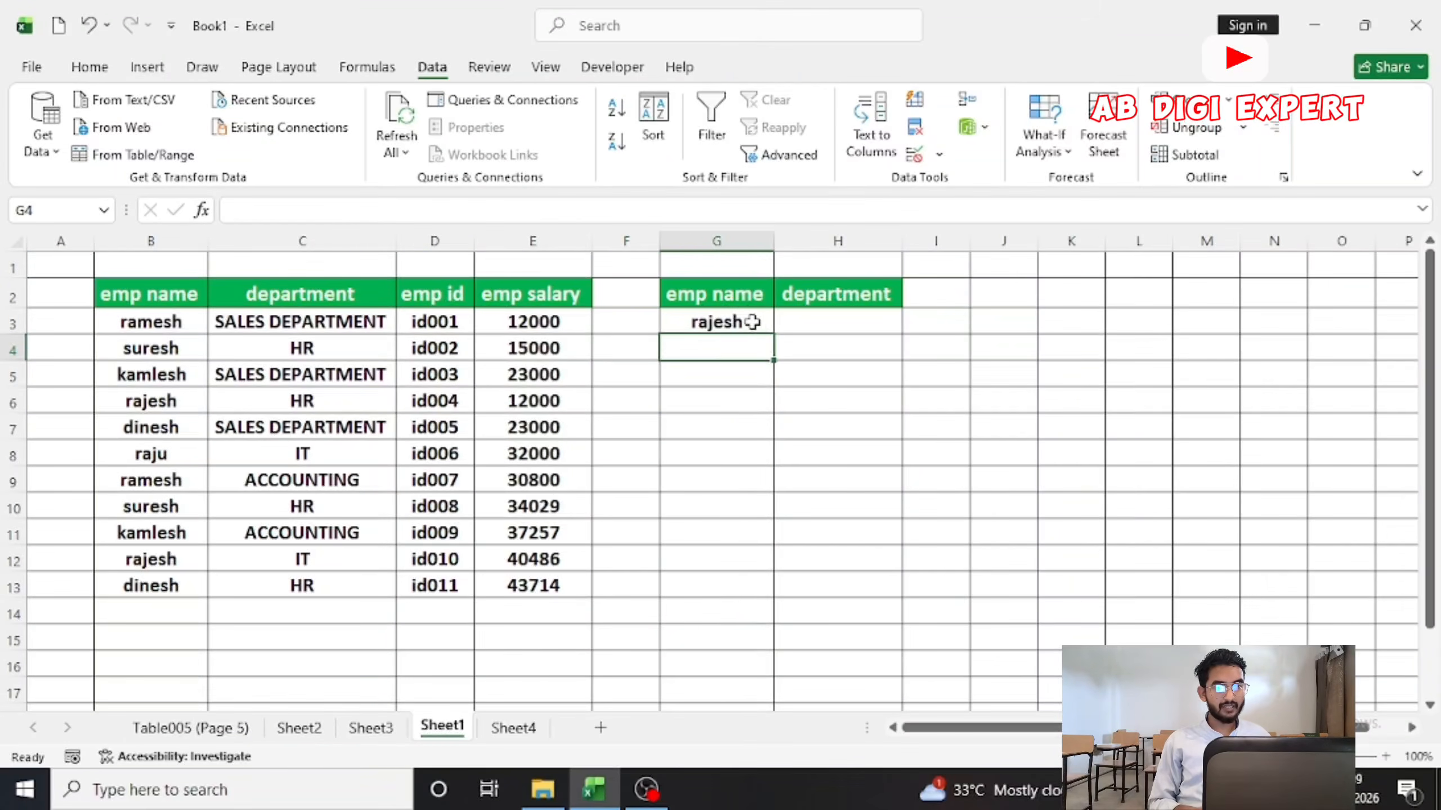
left_click(505, 322)
left_click(453, 321)
left_click(715, 319)
left_click(819, 299)
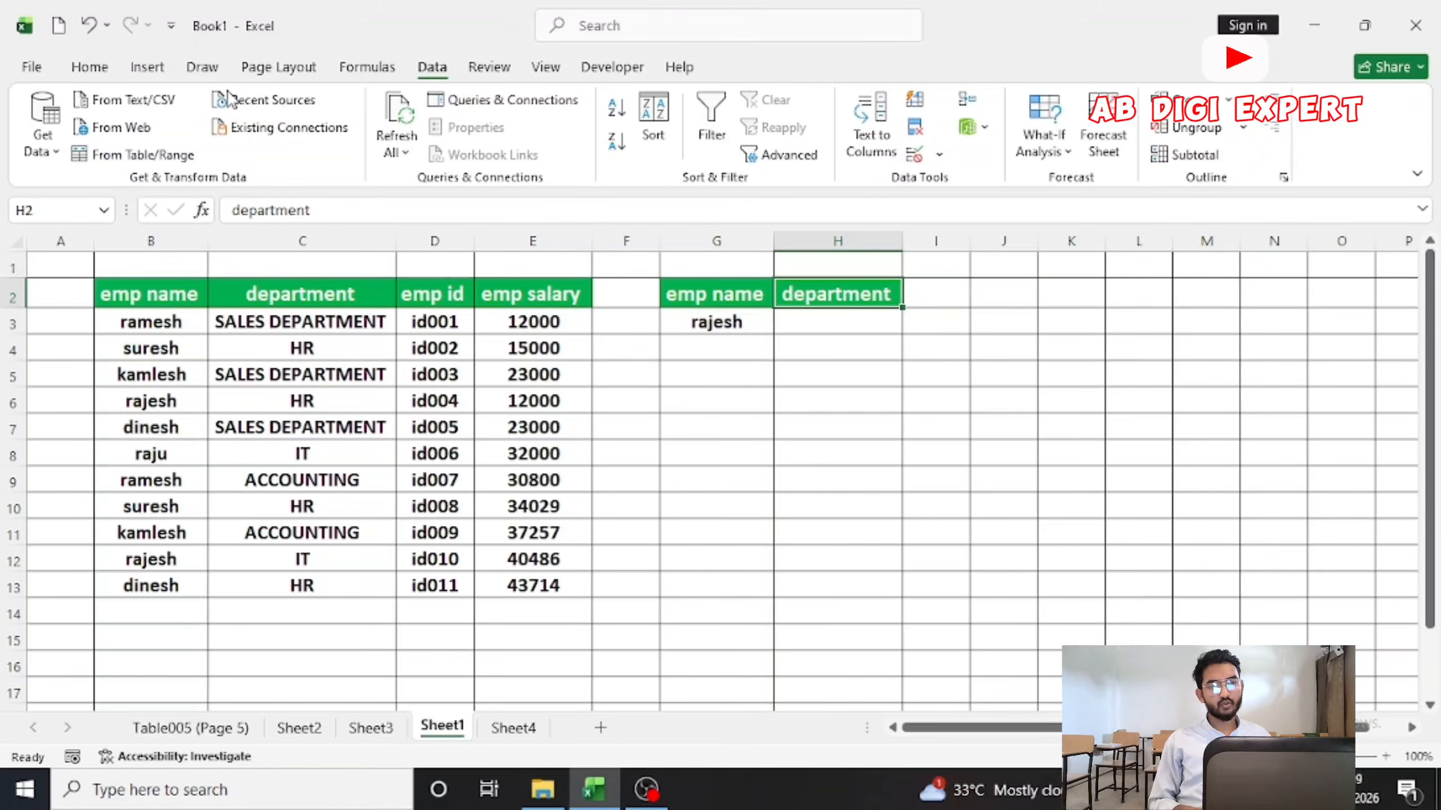
left_click(90, 67)
left_click(1108, 156)
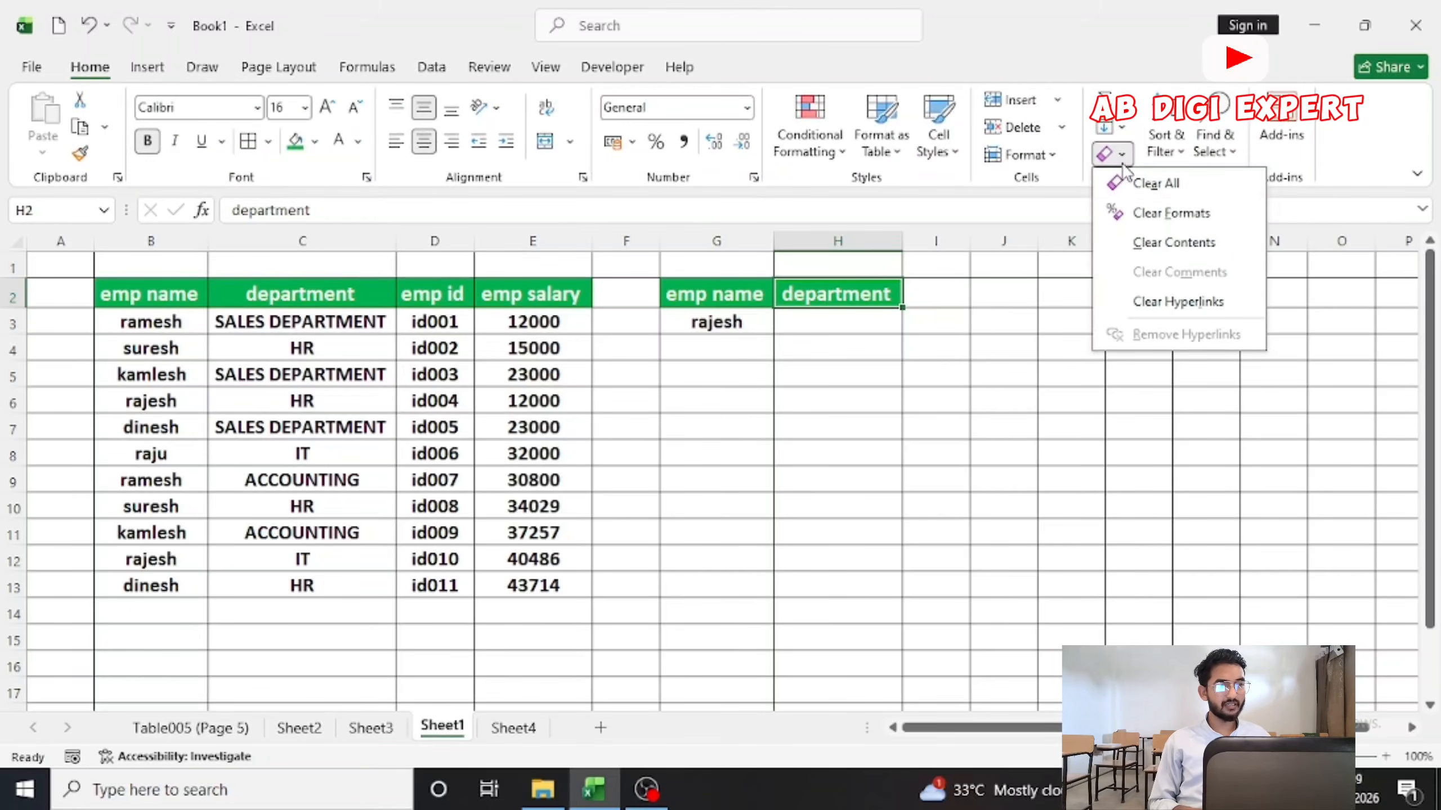
left_click(1155, 183)
left_click(758, 295)
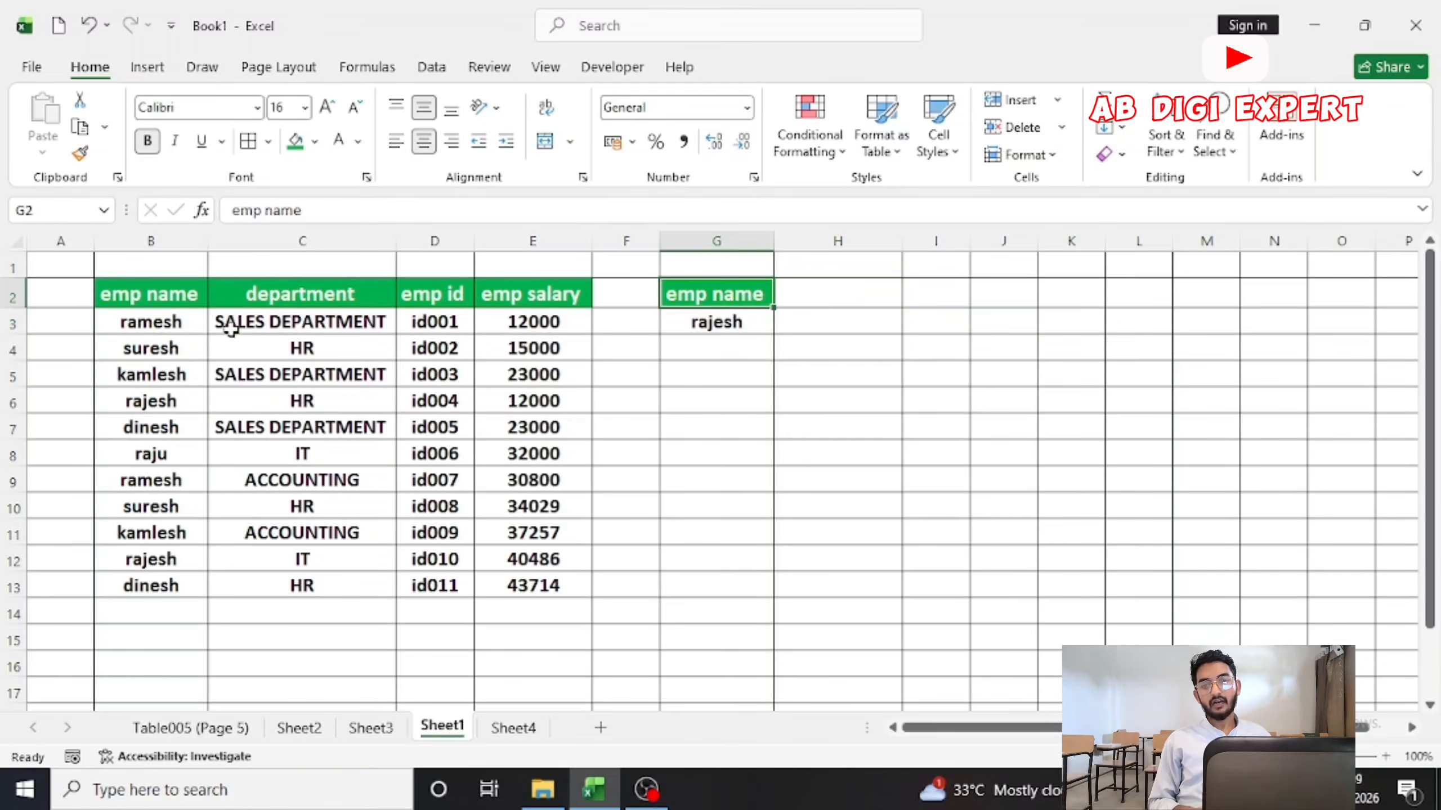
Step: Start an Advanced Filter and set its list range to the full employee table, B2:E13
left_click(443, 69)
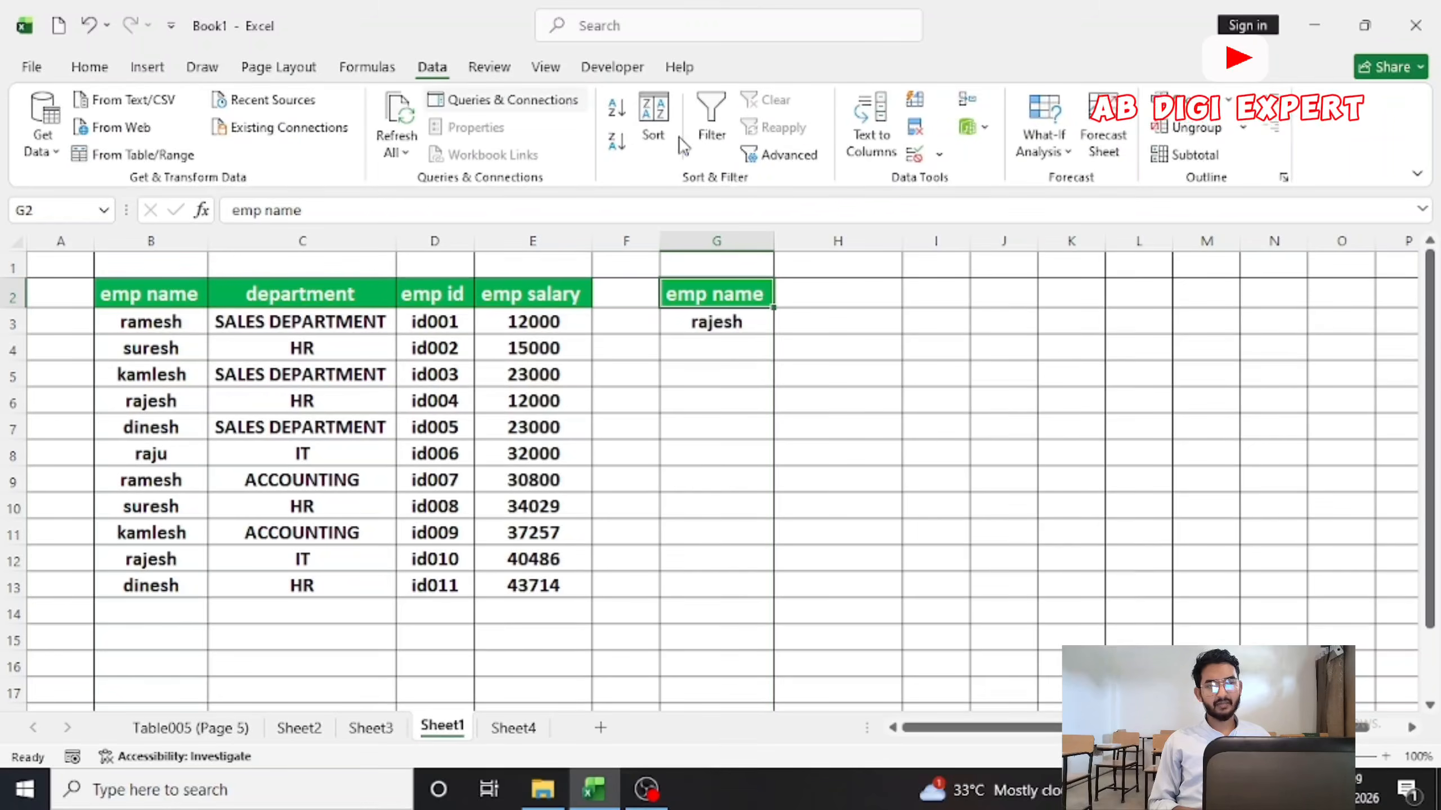
left_click(774, 160)
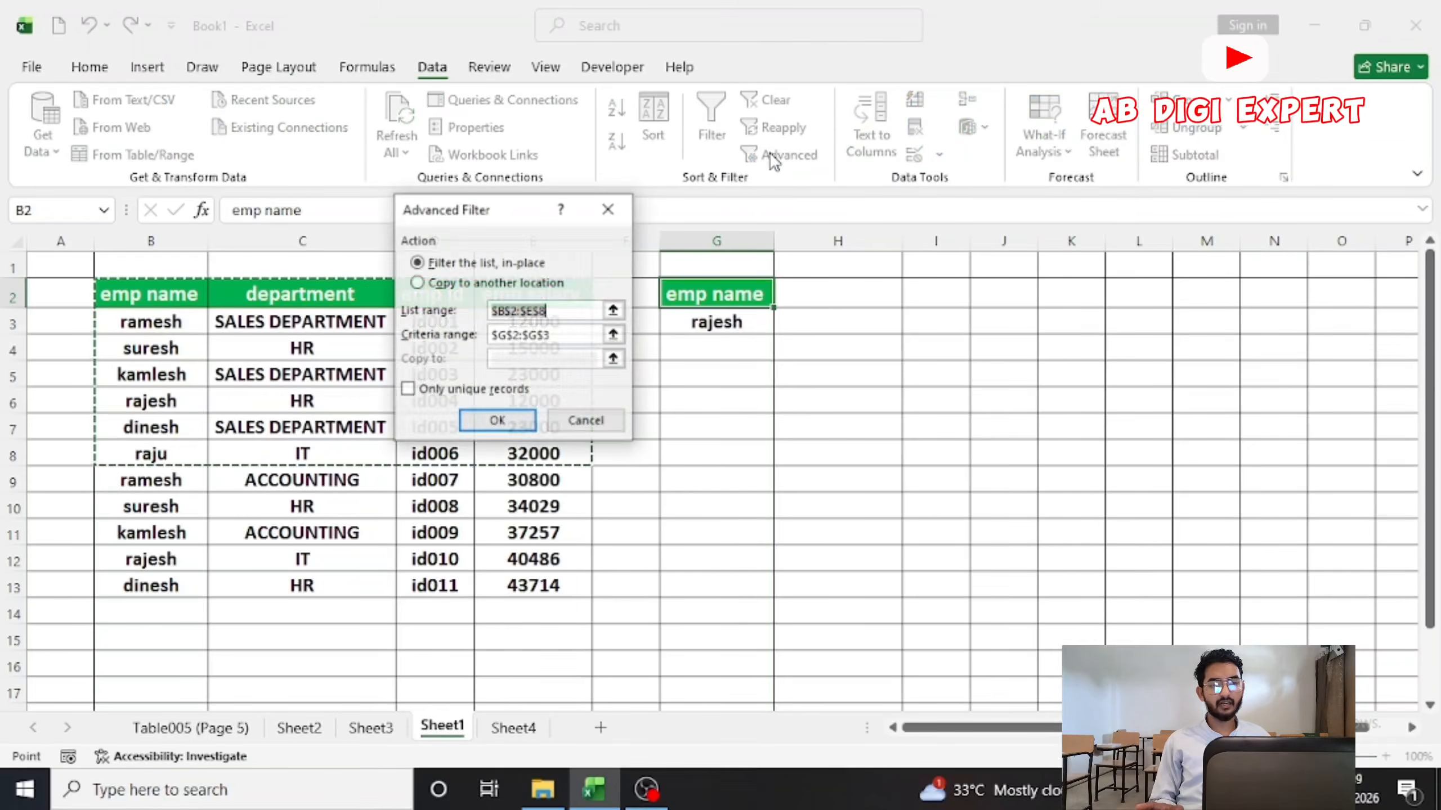
left_click_drag(524, 235, 993, 329)
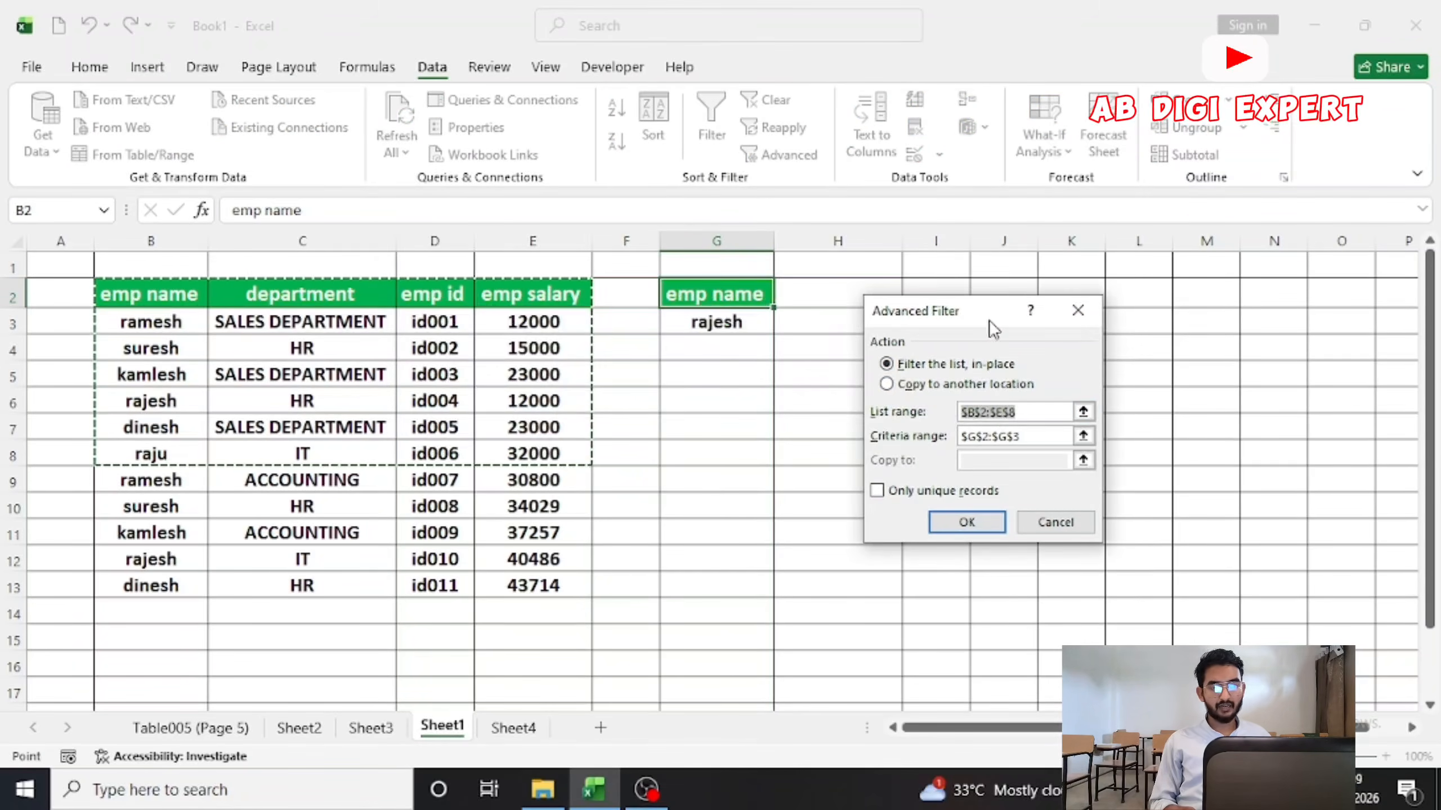
key("BackSpace")
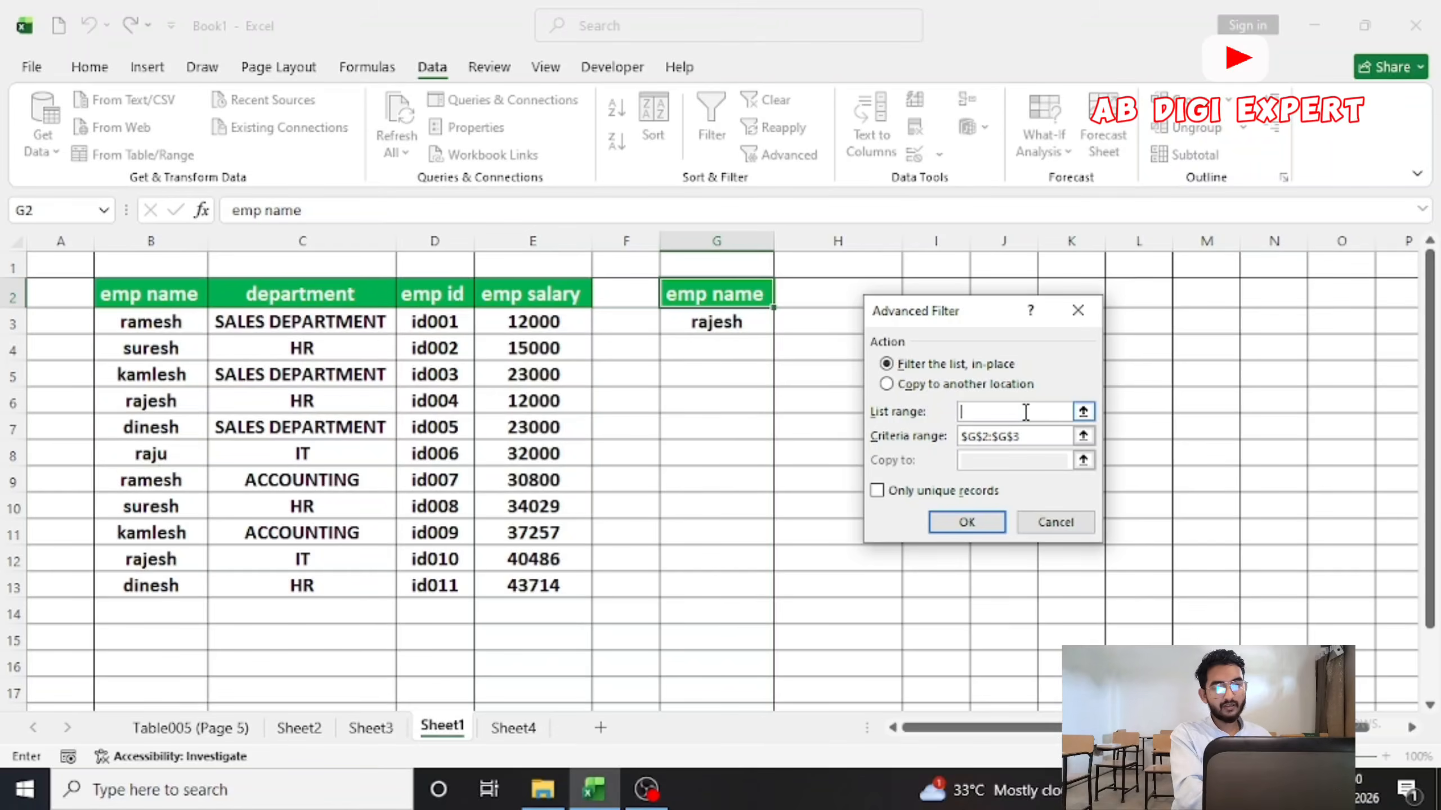
left_click(179, 296)
left_click_drag(180, 296, 516, 586)
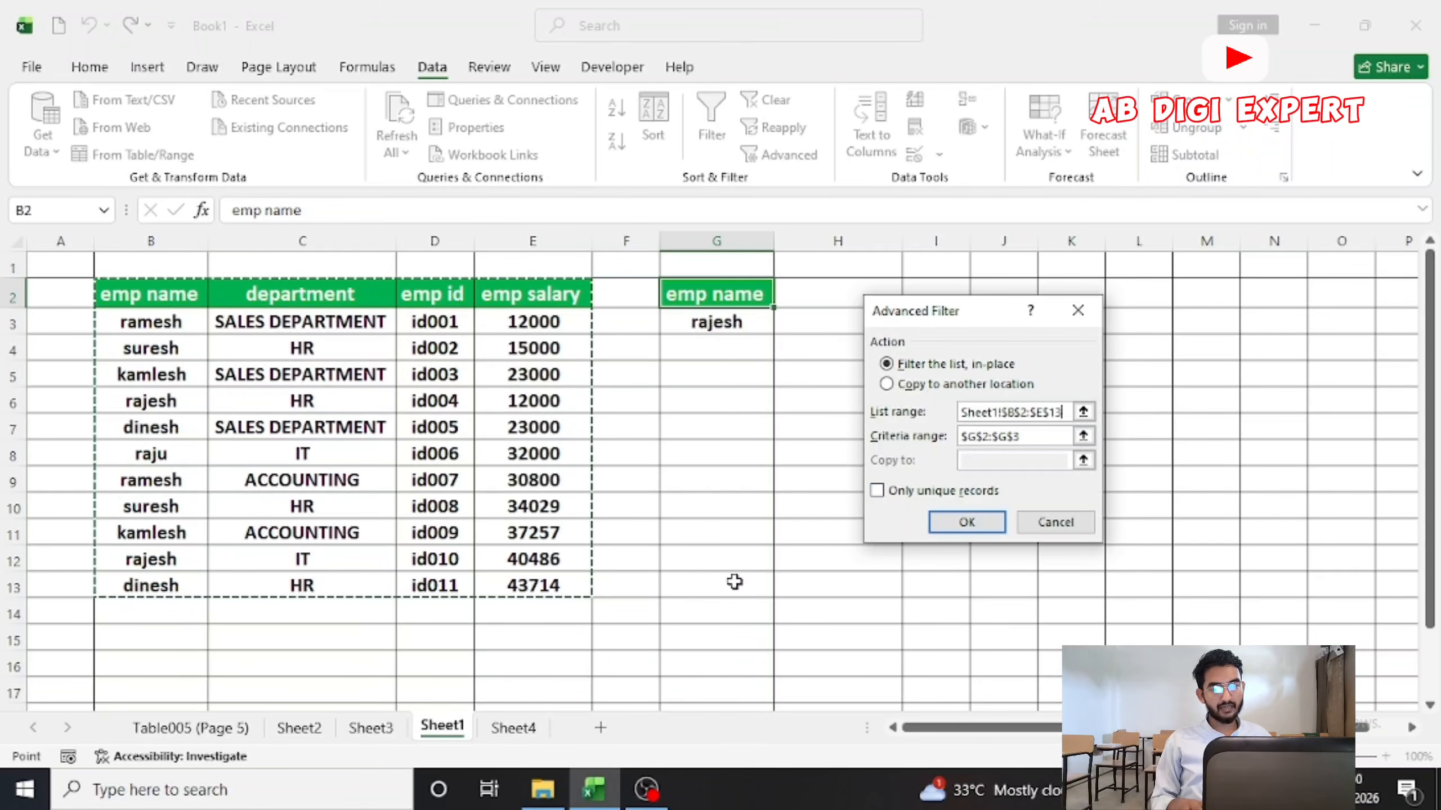
Step: Set the criteria range to the emp name criterion in G2:G3 and apply the filter in place
left_click(1021, 437)
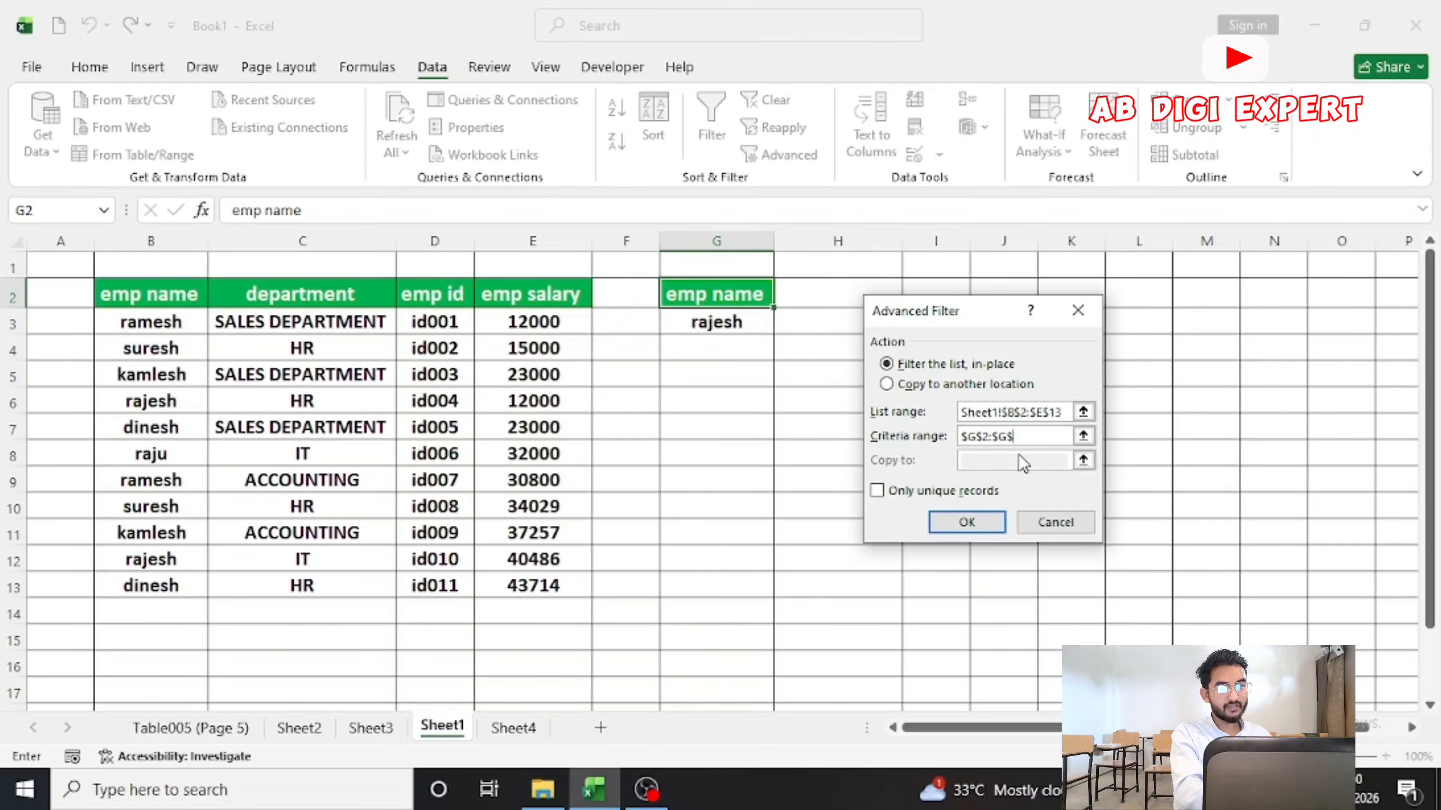
key("BackSpace")
key("BackSpace")
key("BackSpace")
key("BackSpace")
key("BackSpace")
key("BackSpace")
key("BackSpace")
key("BackSpace")
key("BackSpace")
left_click_drag(743, 296, 744, 324)
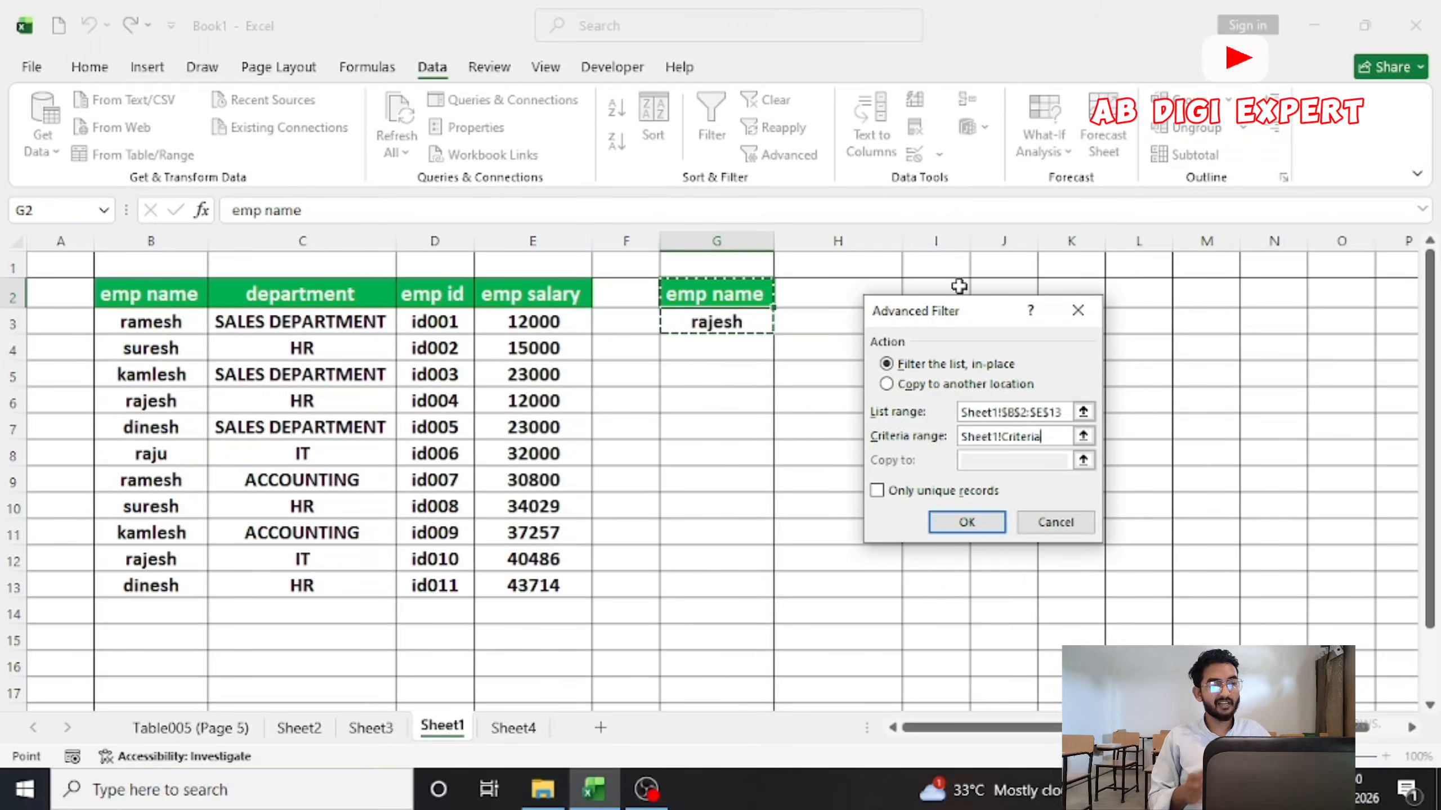
left_click(968, 524)
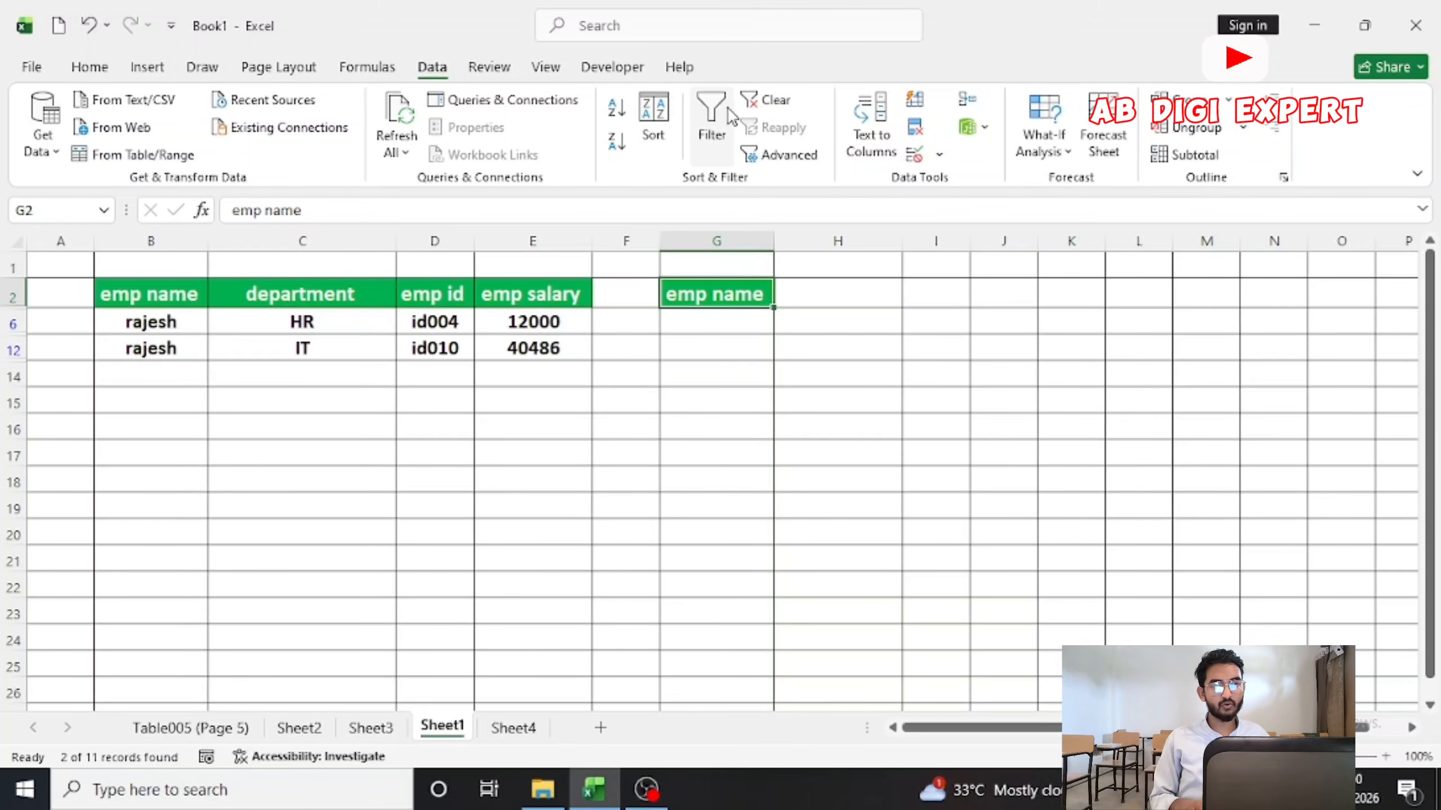
Step: Clear the advanced filter from the employee table on Sheet1
left_click(769, 100)
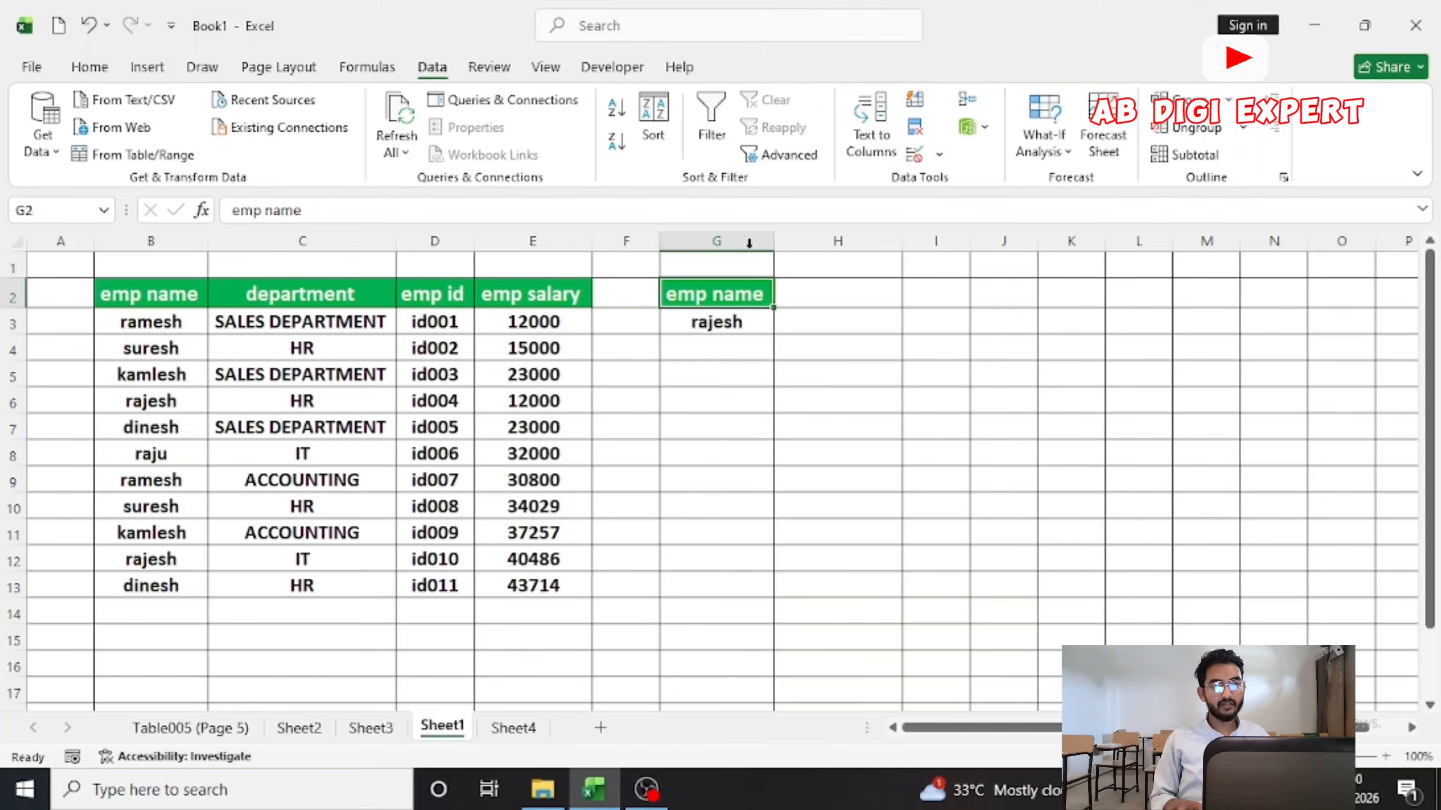
left_click(713, 328)
left_click(758, 296)
left_click(785, 293)
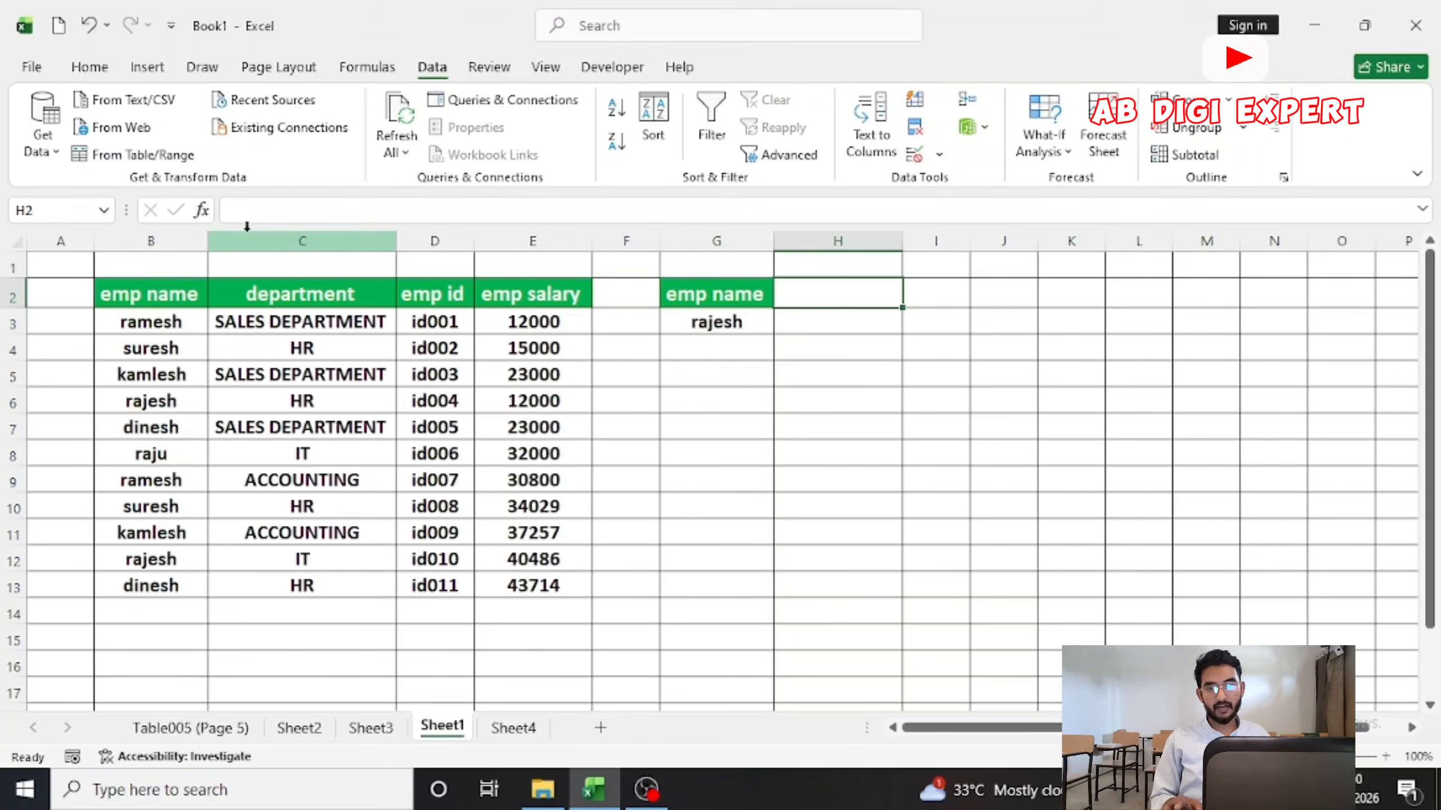
left_click(316, 292)
left_click(459, 313)
left_click(539, 295)
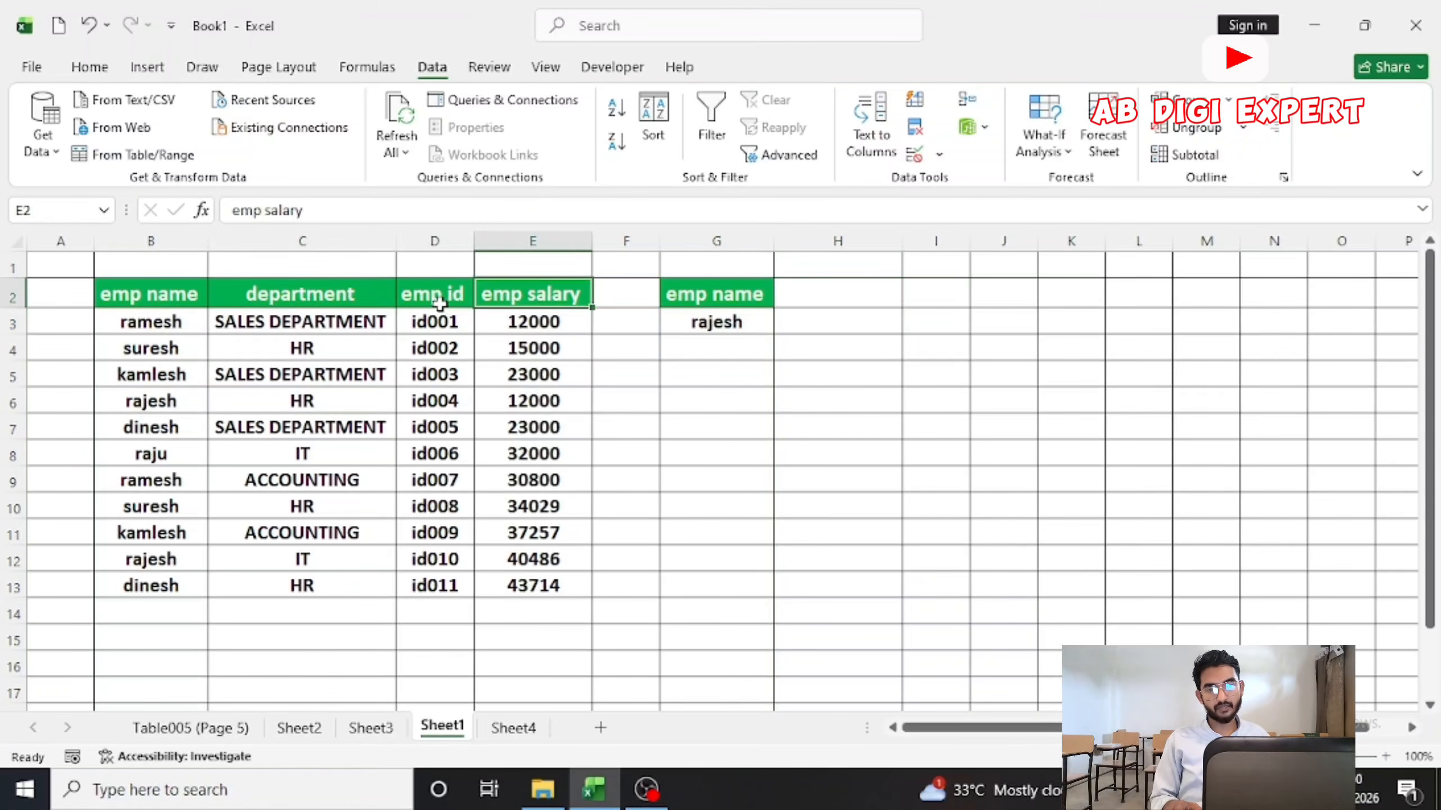
Step: Copy the department header from C2 into H2 and widen column H to fit it
left_click(316, 292)
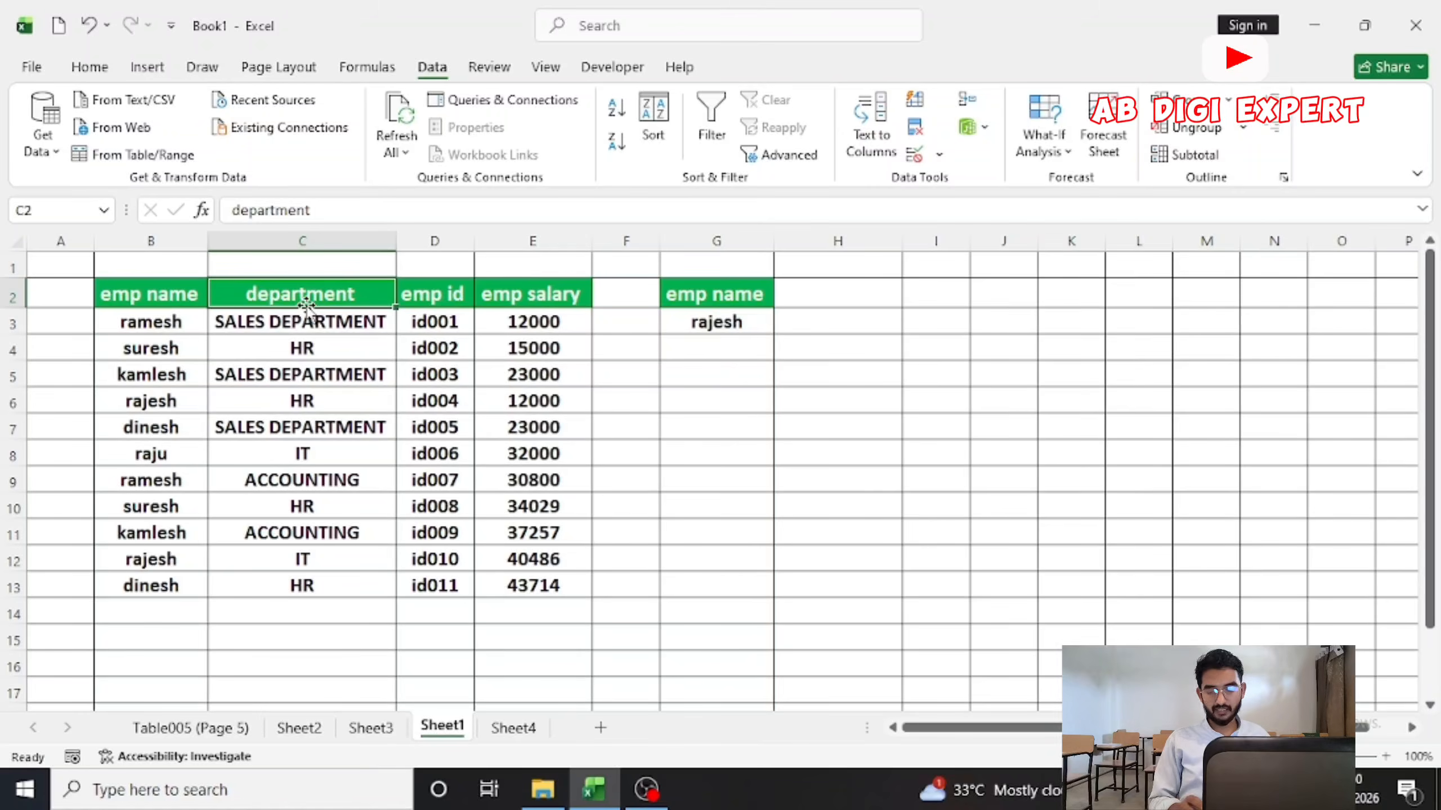
key("ctrl+c")
left_click(822, 301)
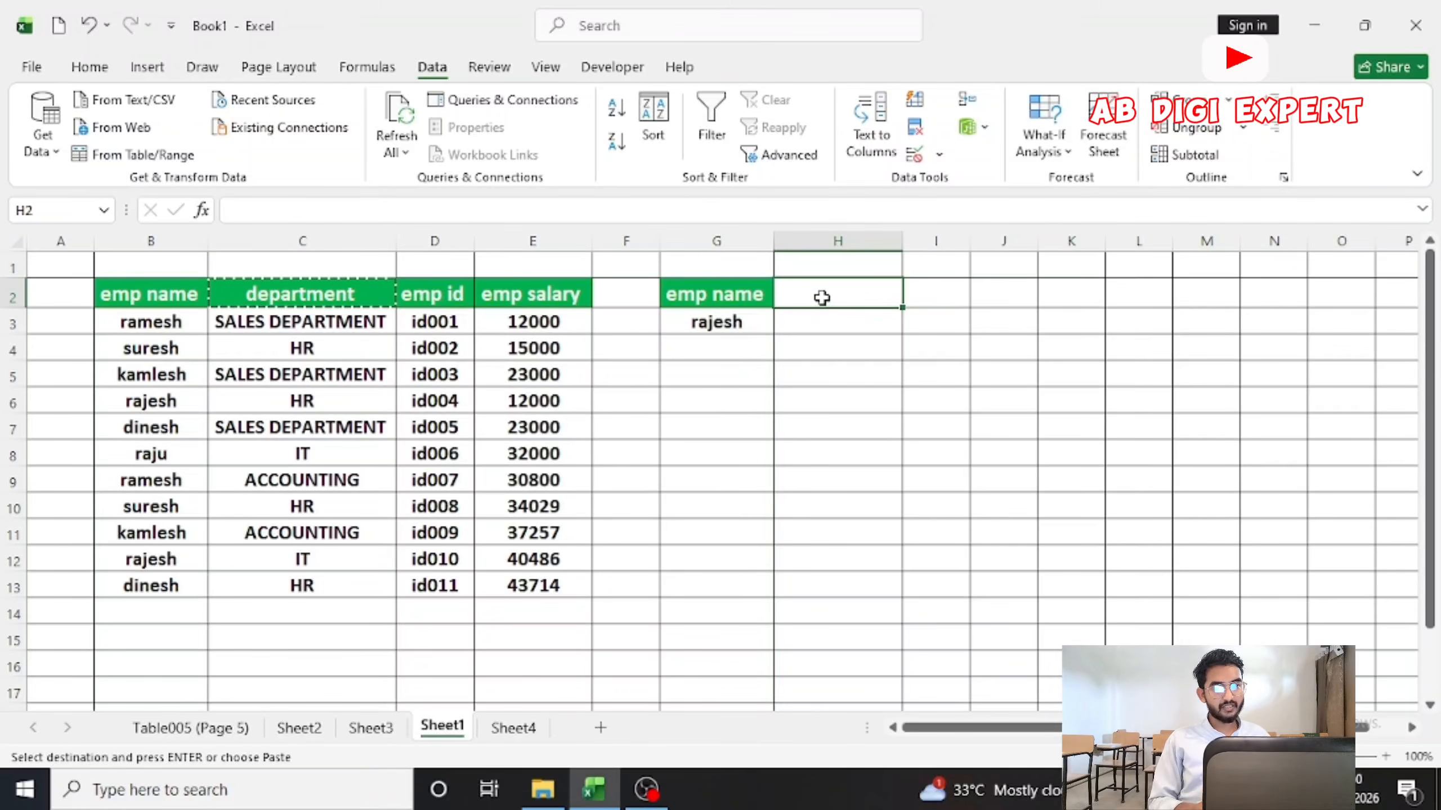
key("ctrl+v")
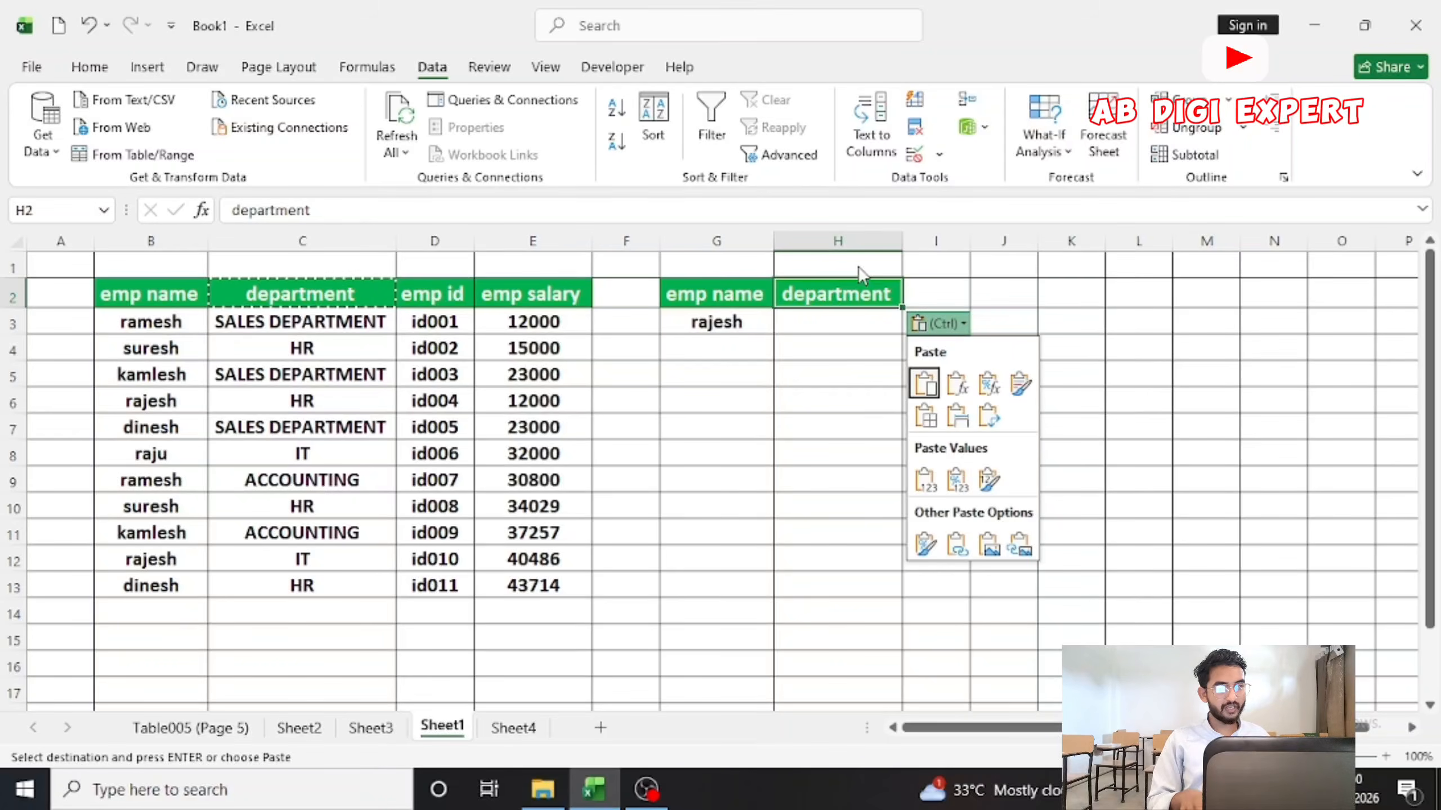
key("Escape")
left_click_drag(903, 241, 941, 241)
Step: Copy the HR entry from C4 into H3 as the department criterion
left_click(846, 322)
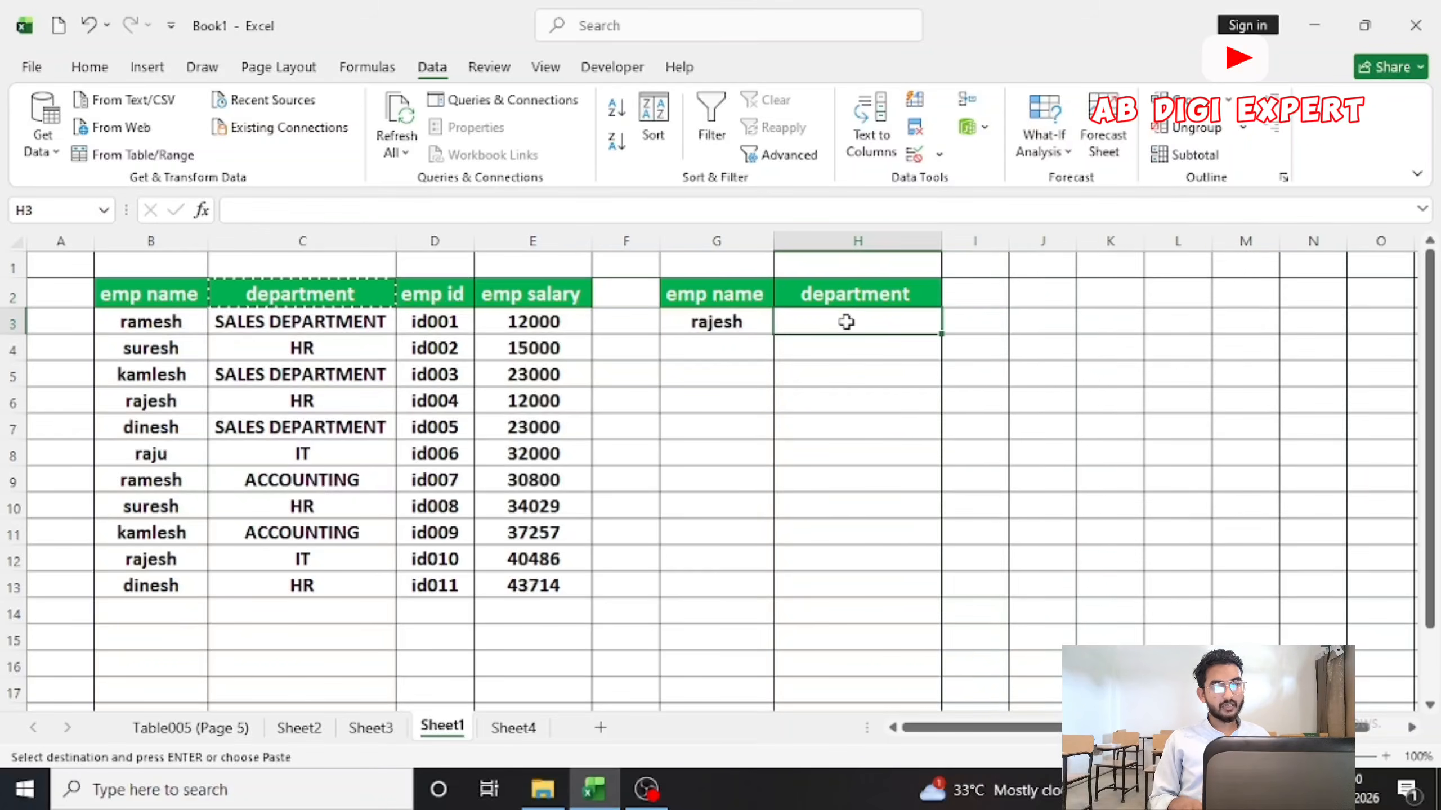
left_click(376, 347)
key("ctrl+c")
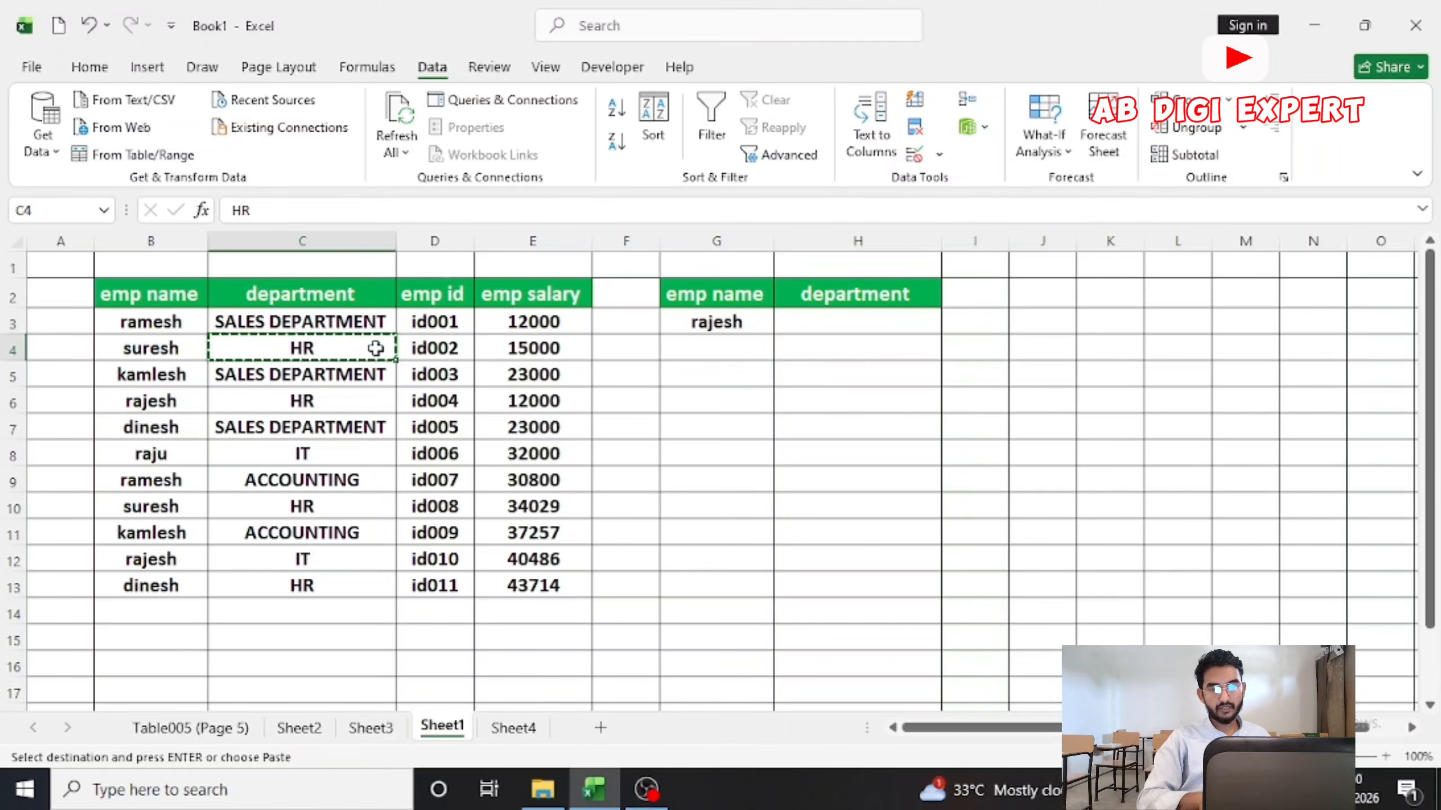
left_click(811, 326)
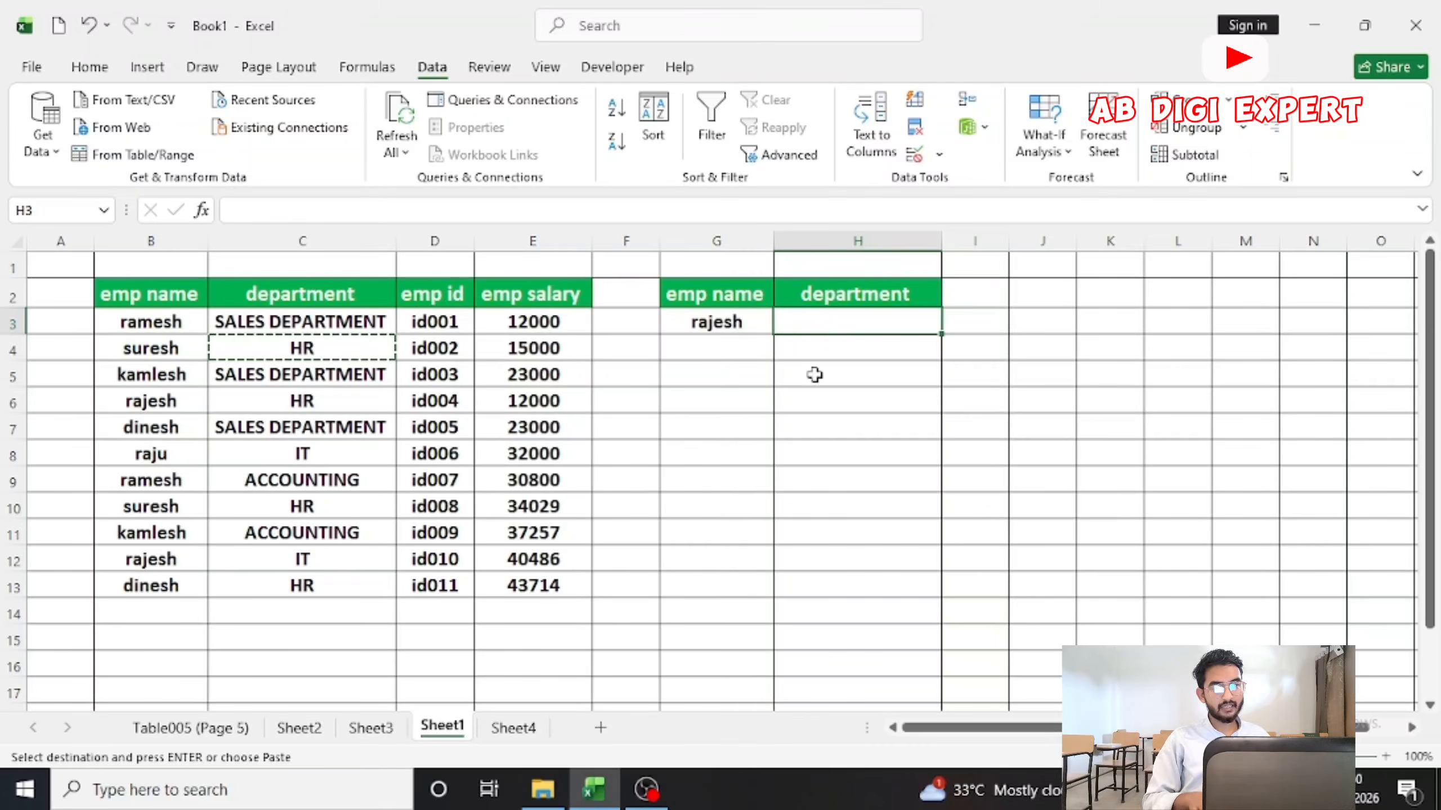
key("ctrl+v")
left_click(817, 351)
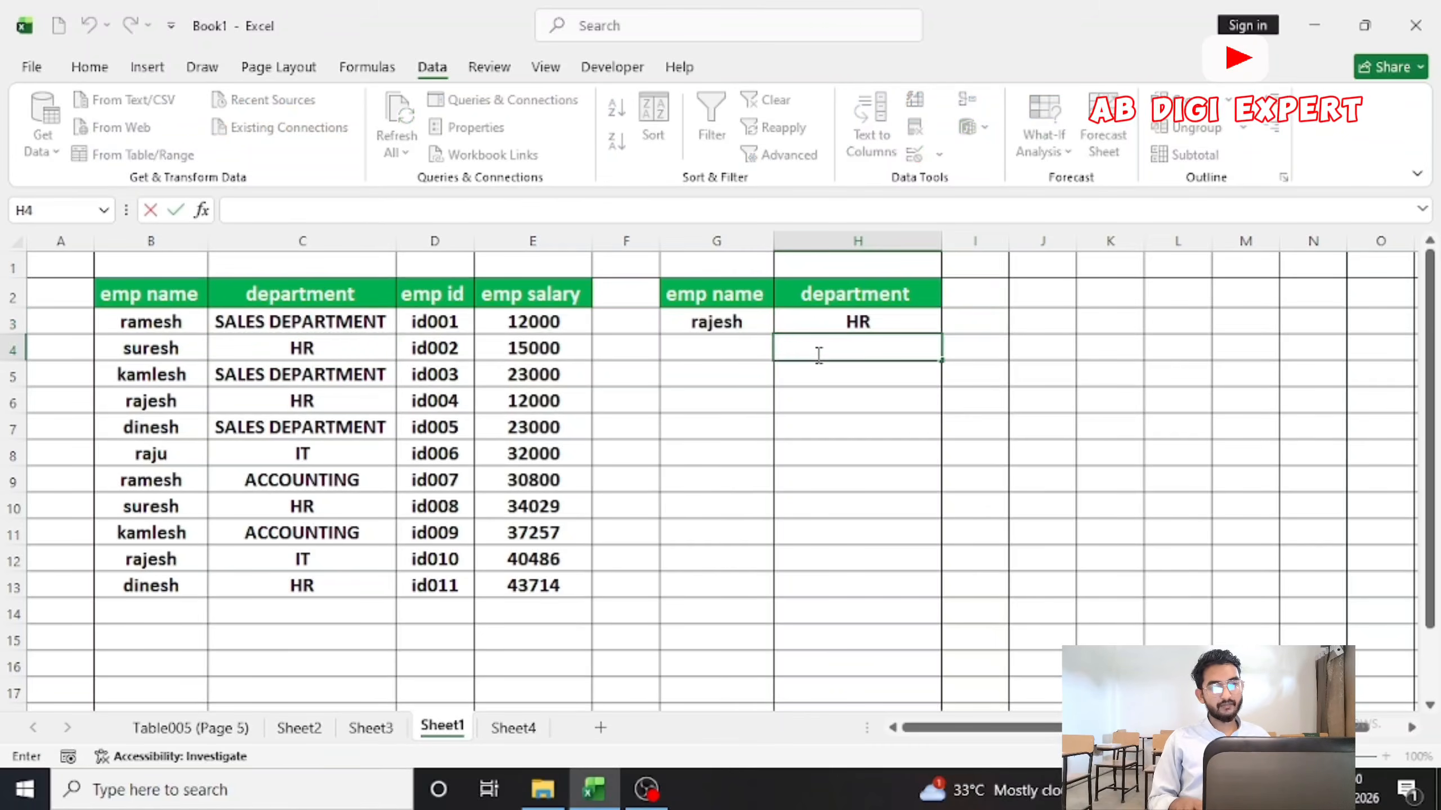
left_click(811, 395)
Step: Apply an in-place Advanced Filter to the employee table with list range B2:E13 and criteria range G2:H3
left_click(437, 366)
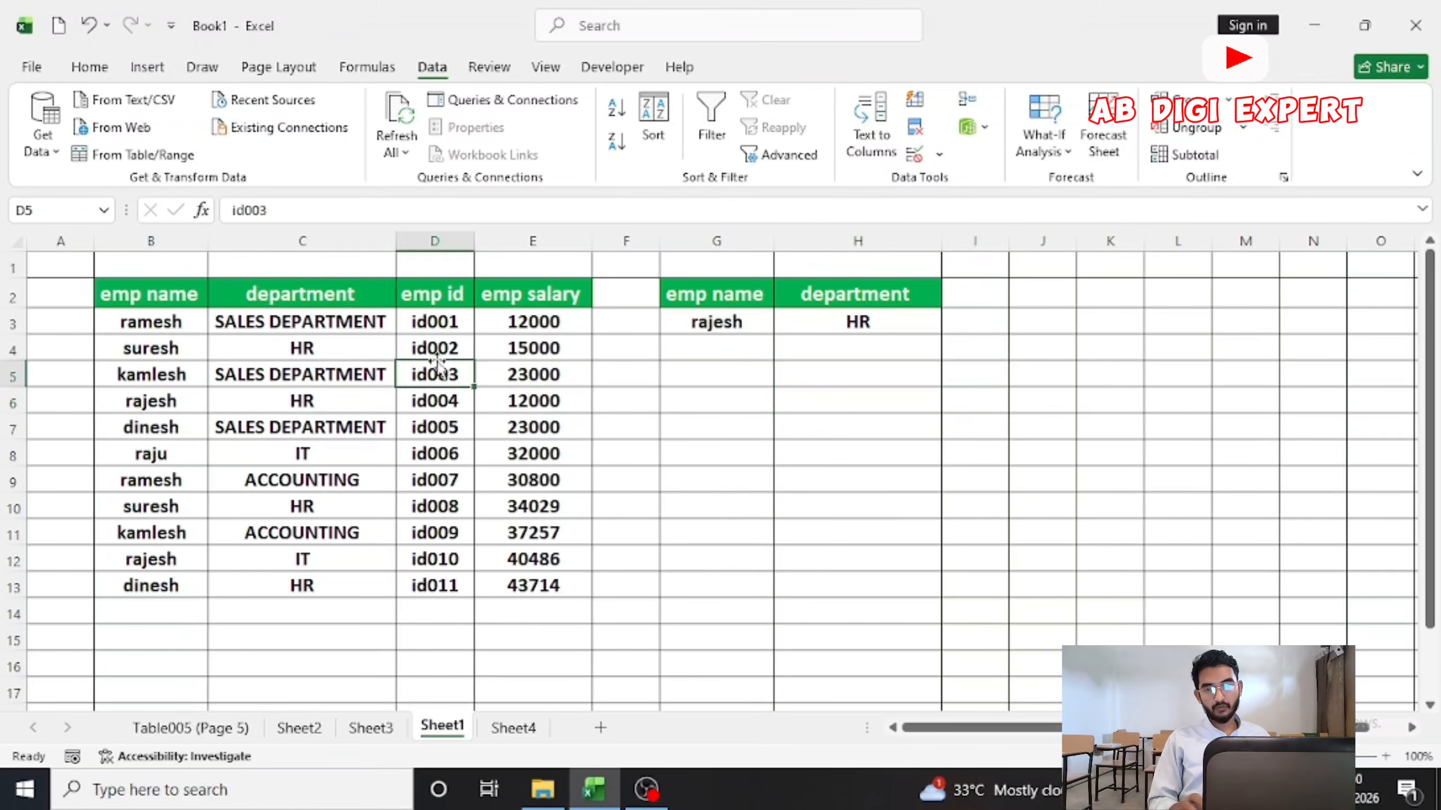
left_click(780, 154)
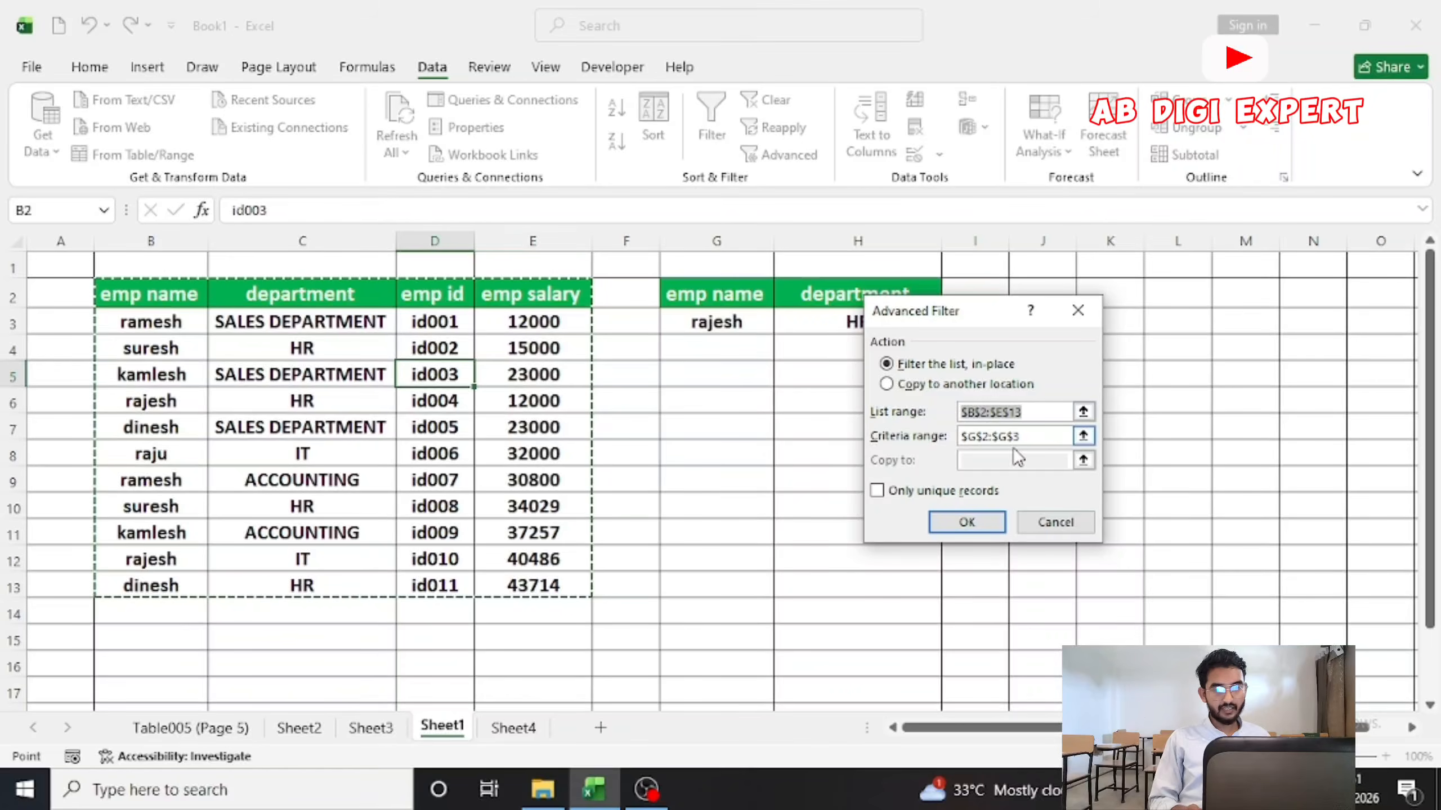
left_click(1043, 416)
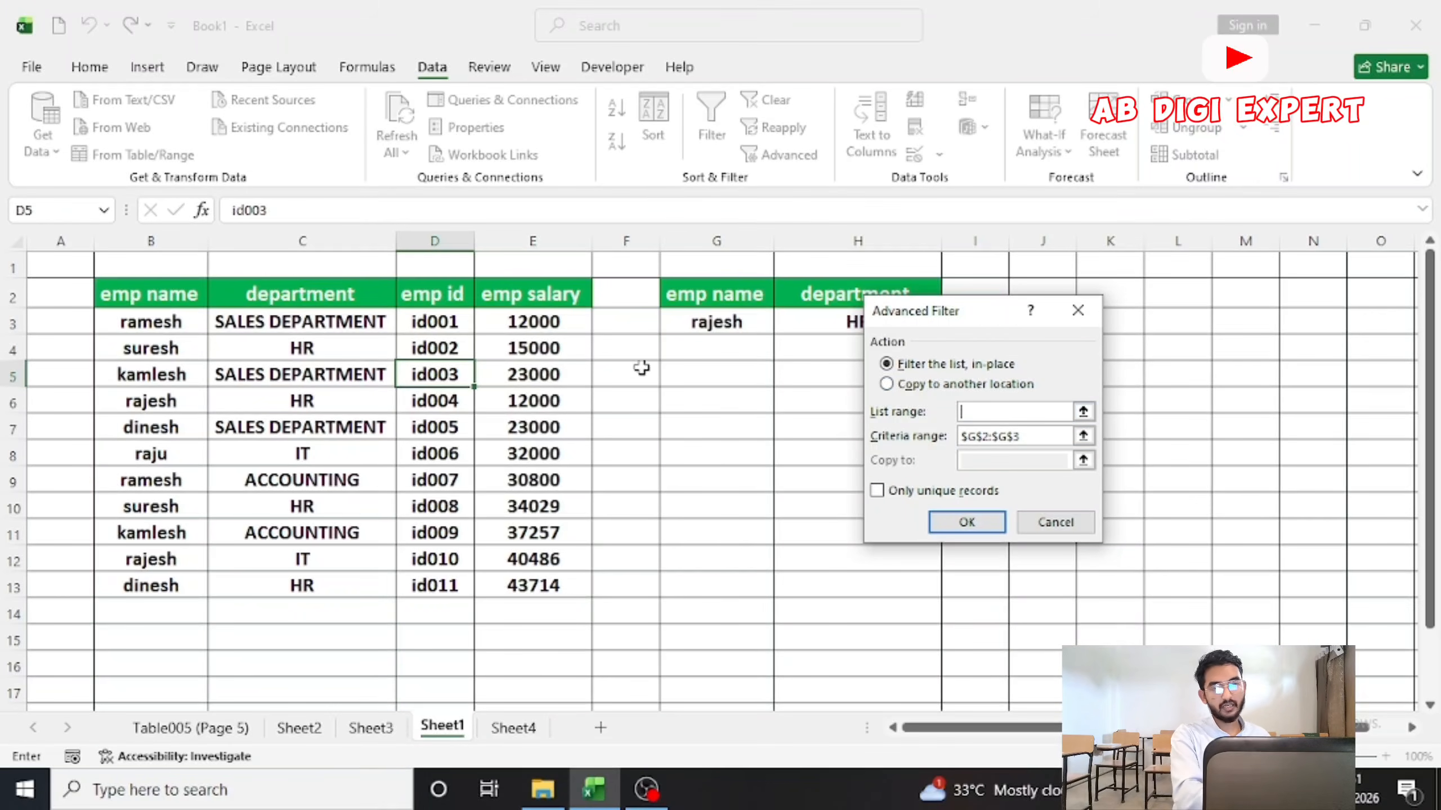
left_click_drag(116, 298, 513, 585)
left_click(1038, 437)
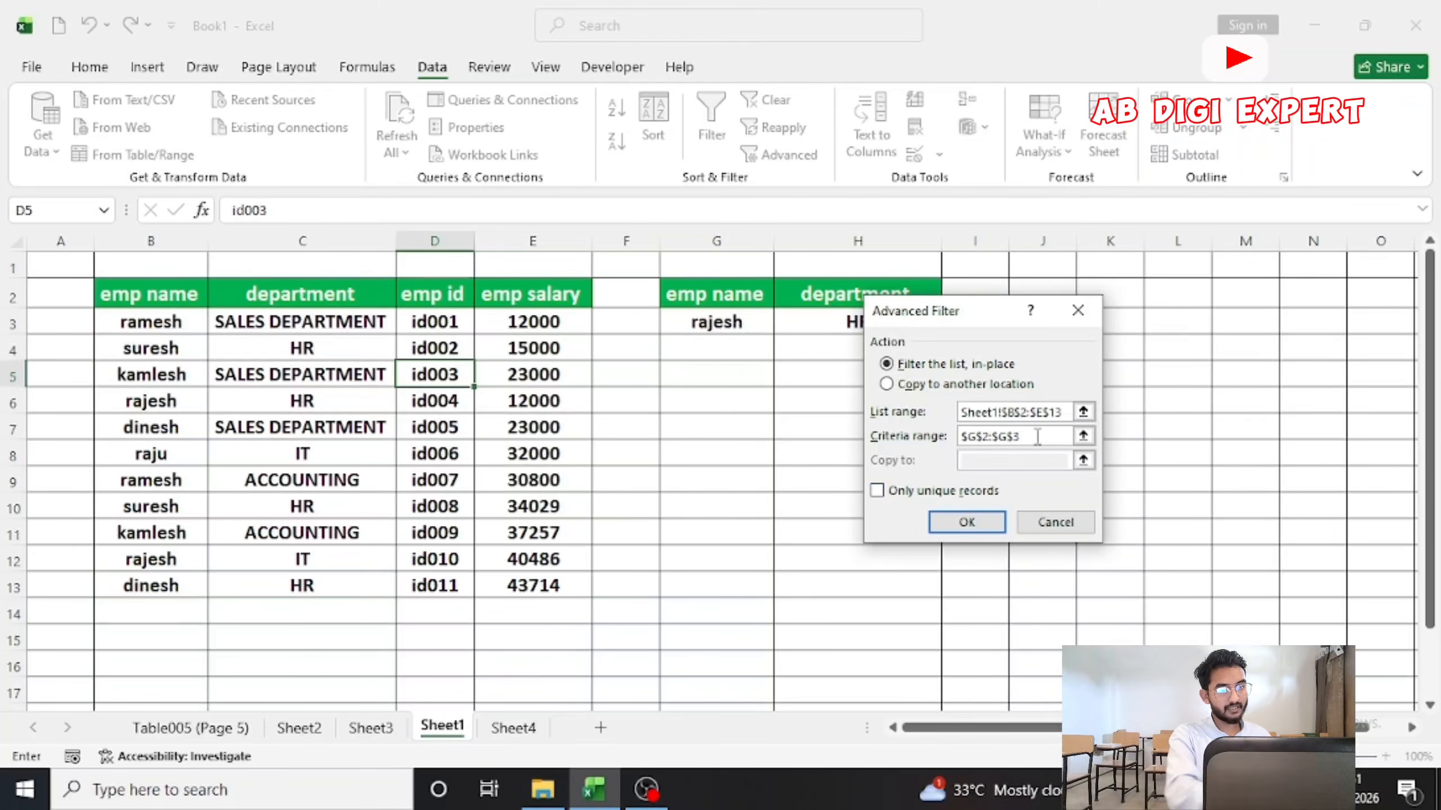
key("BackSpace")
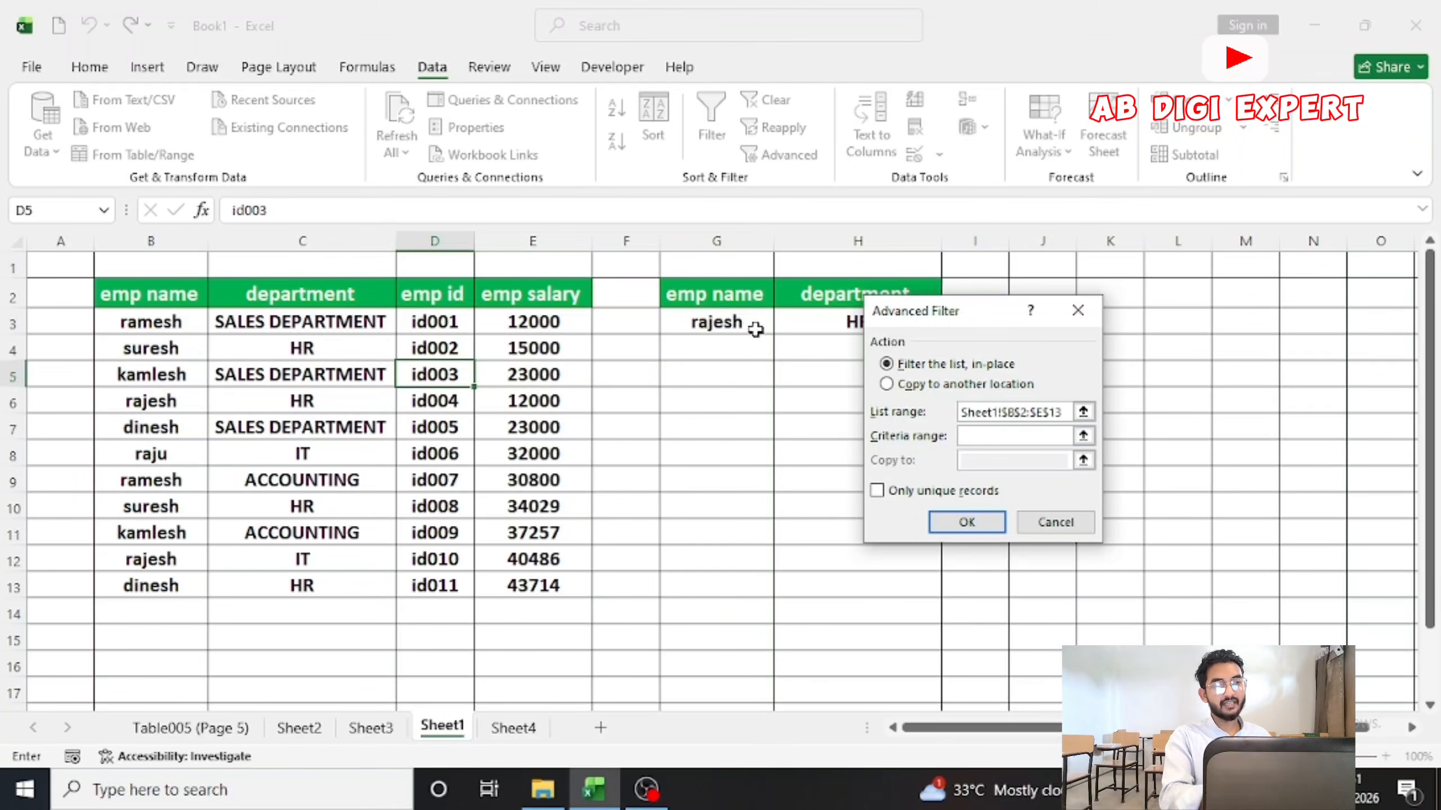
left_click_drag(730, 302, 811, 323)
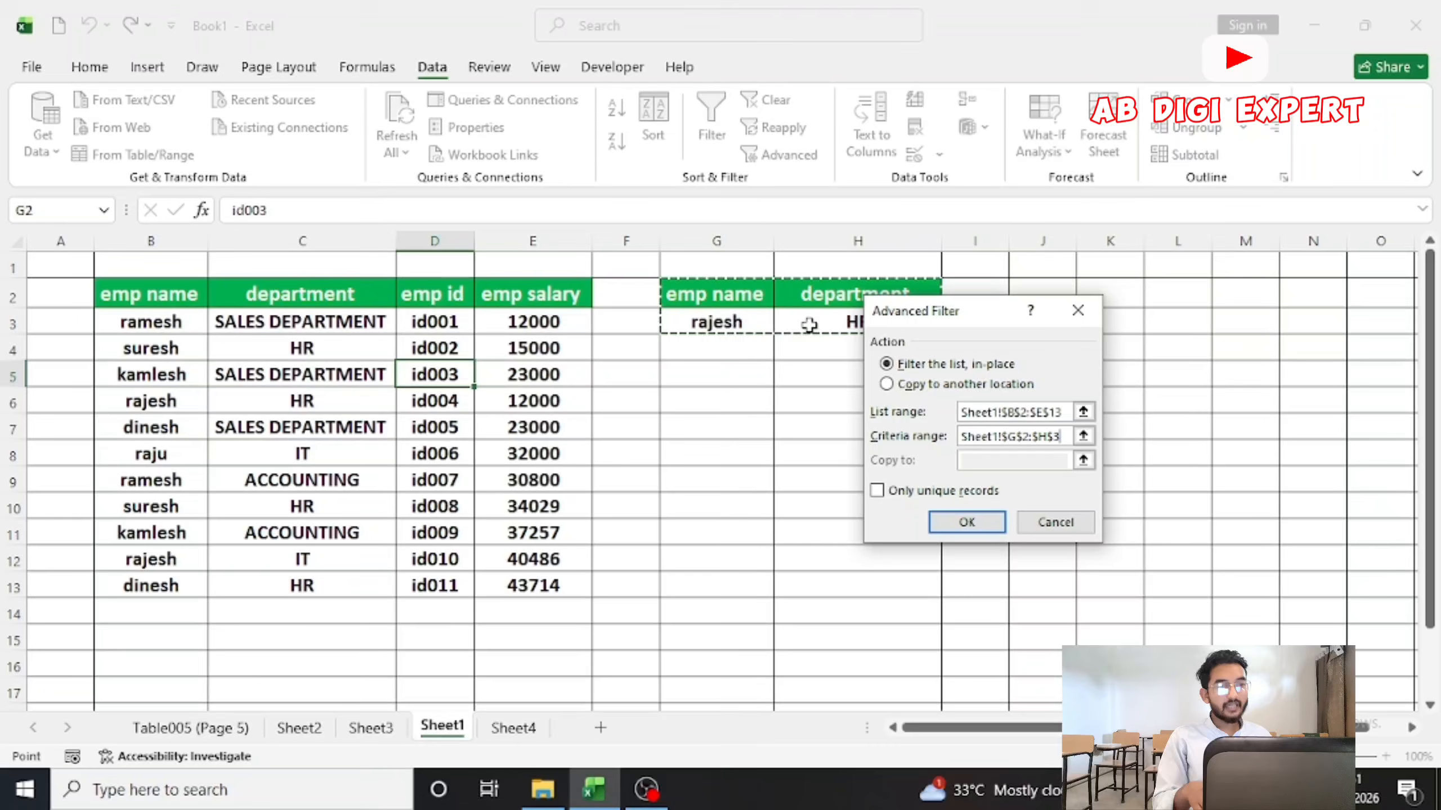
left_click(1011, 411)
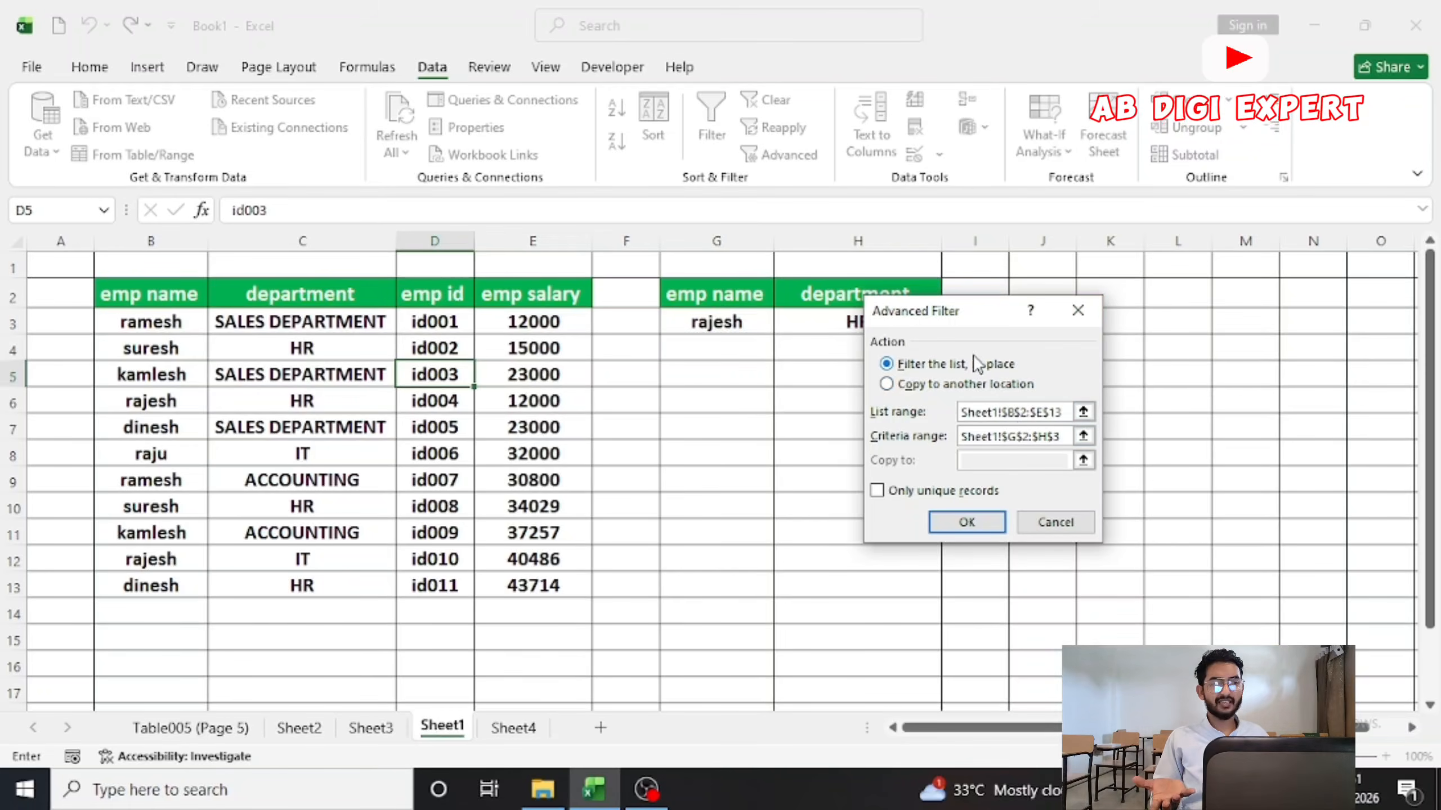
left_click_drag(991, 309, 1066, 356)
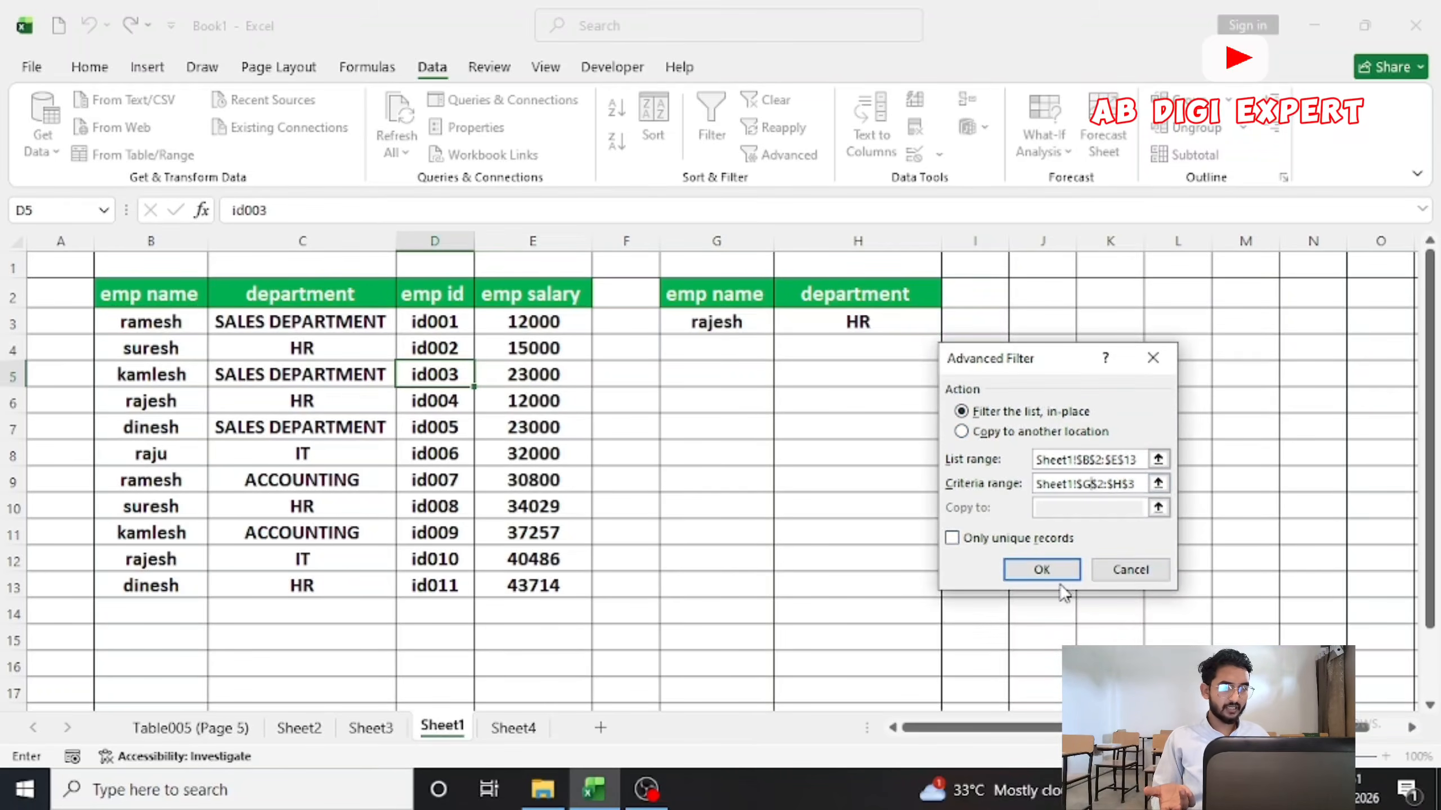
left_click(1047, 570)
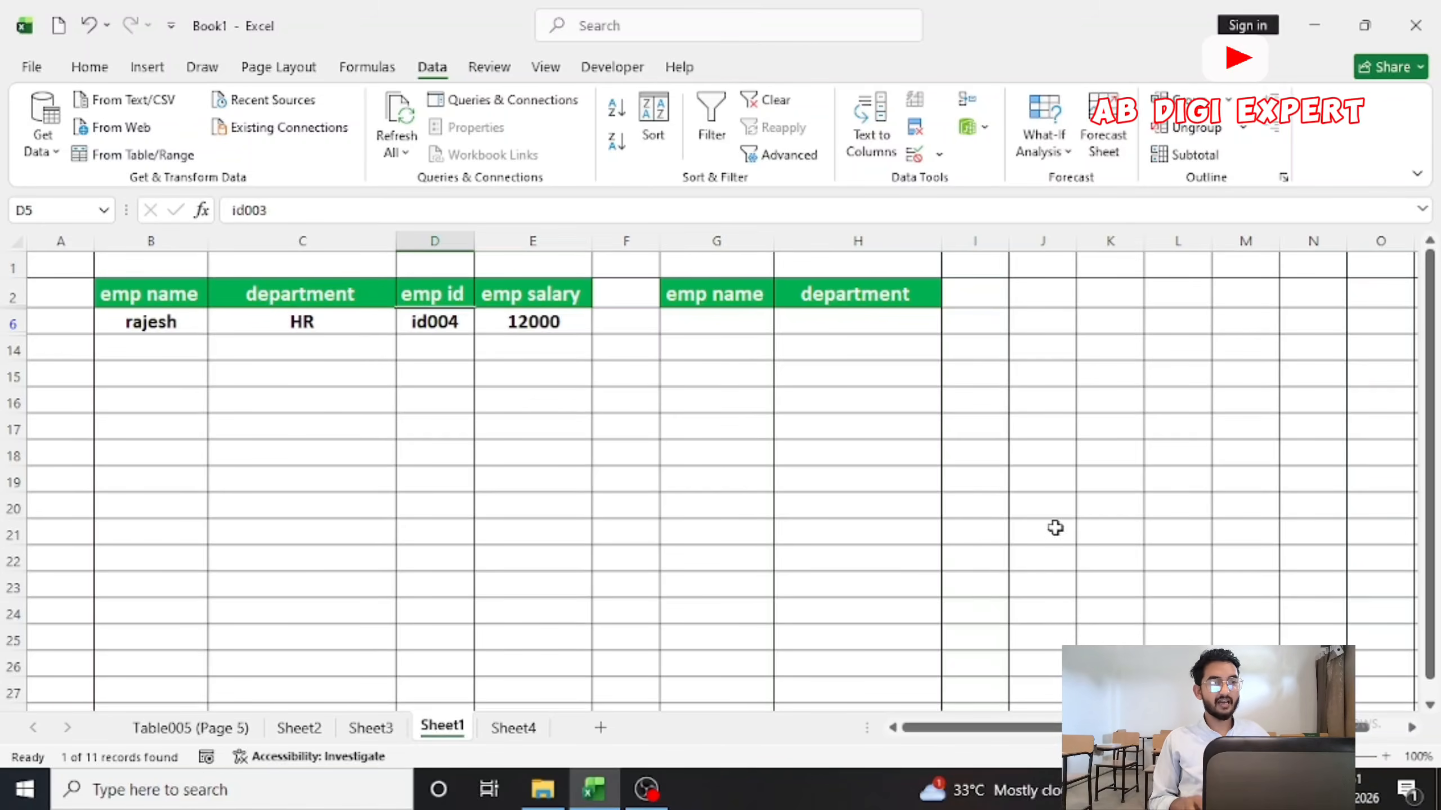
Step: Clear the advanced filter and start a new Advanced Filter on the employee table that copies results to another location
left_click(767, 100)
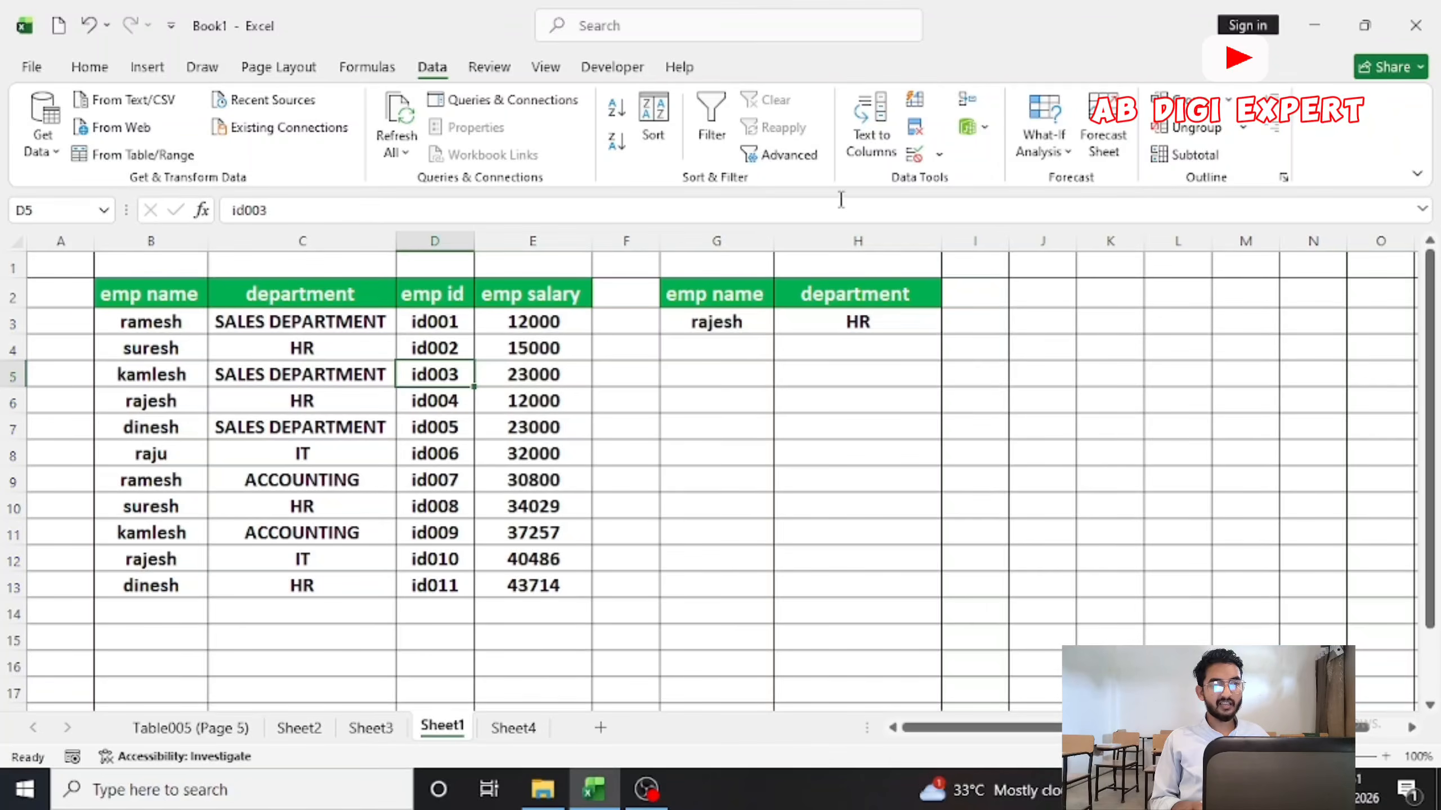
left_click(794, 161)
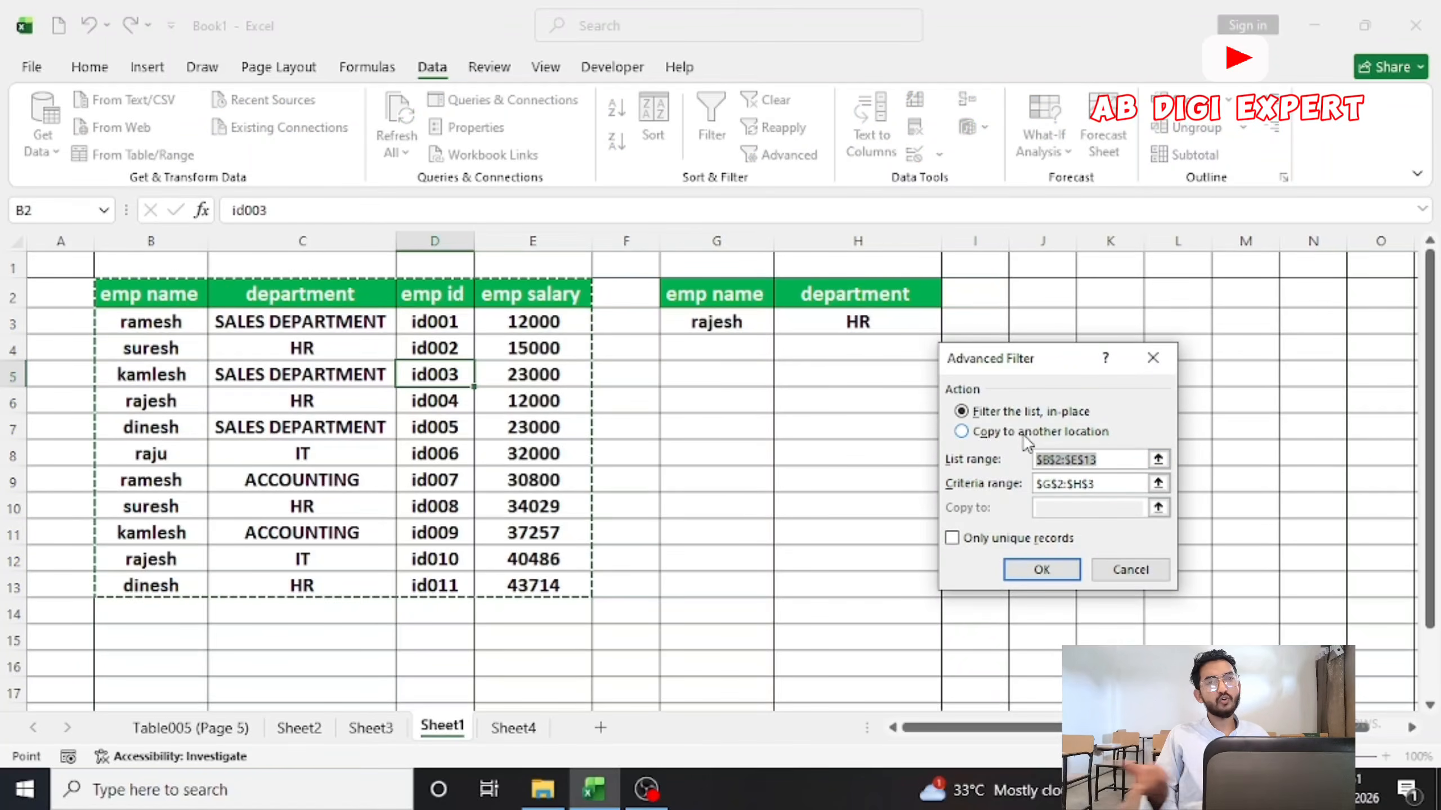
left_click(995, 436)
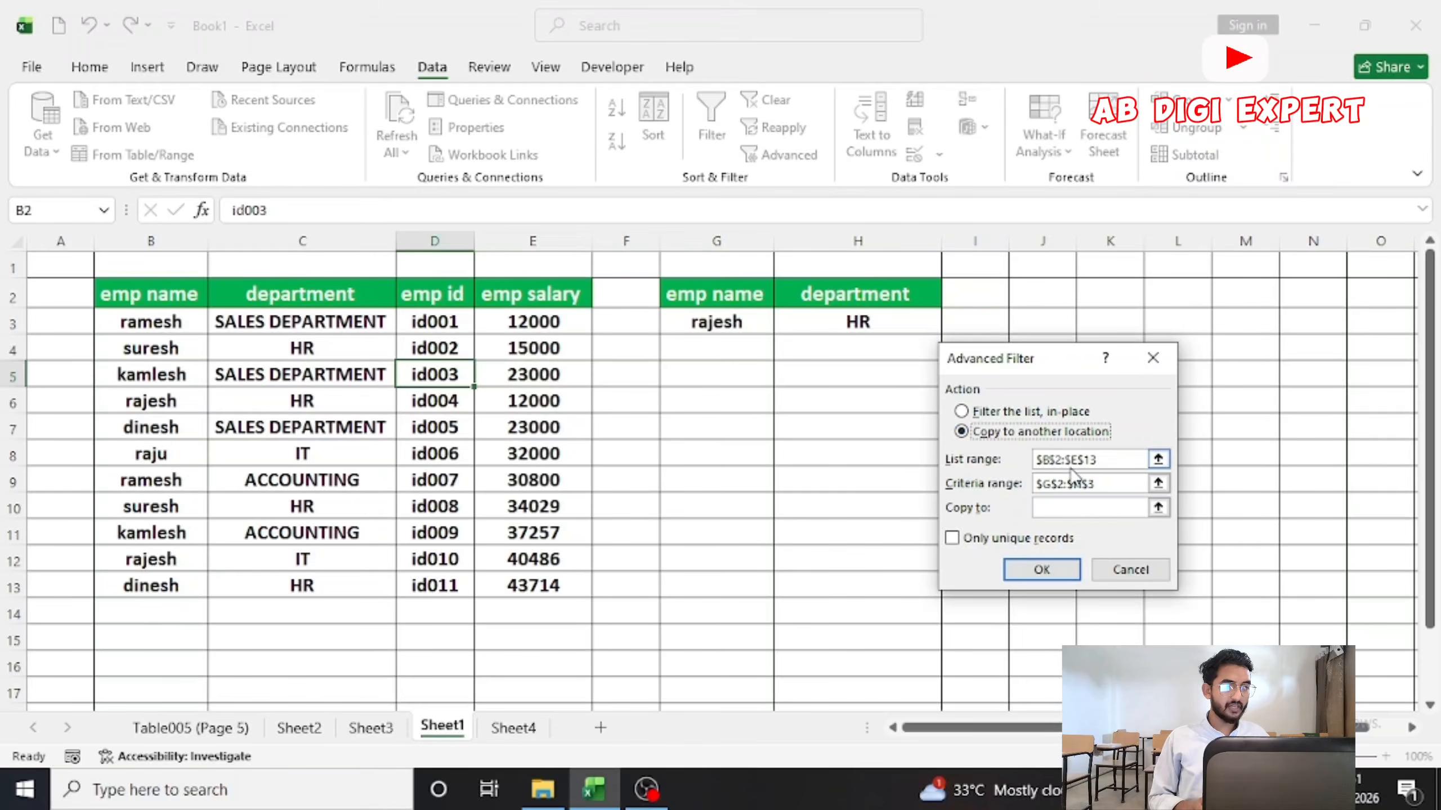
left_click(1098, 460)
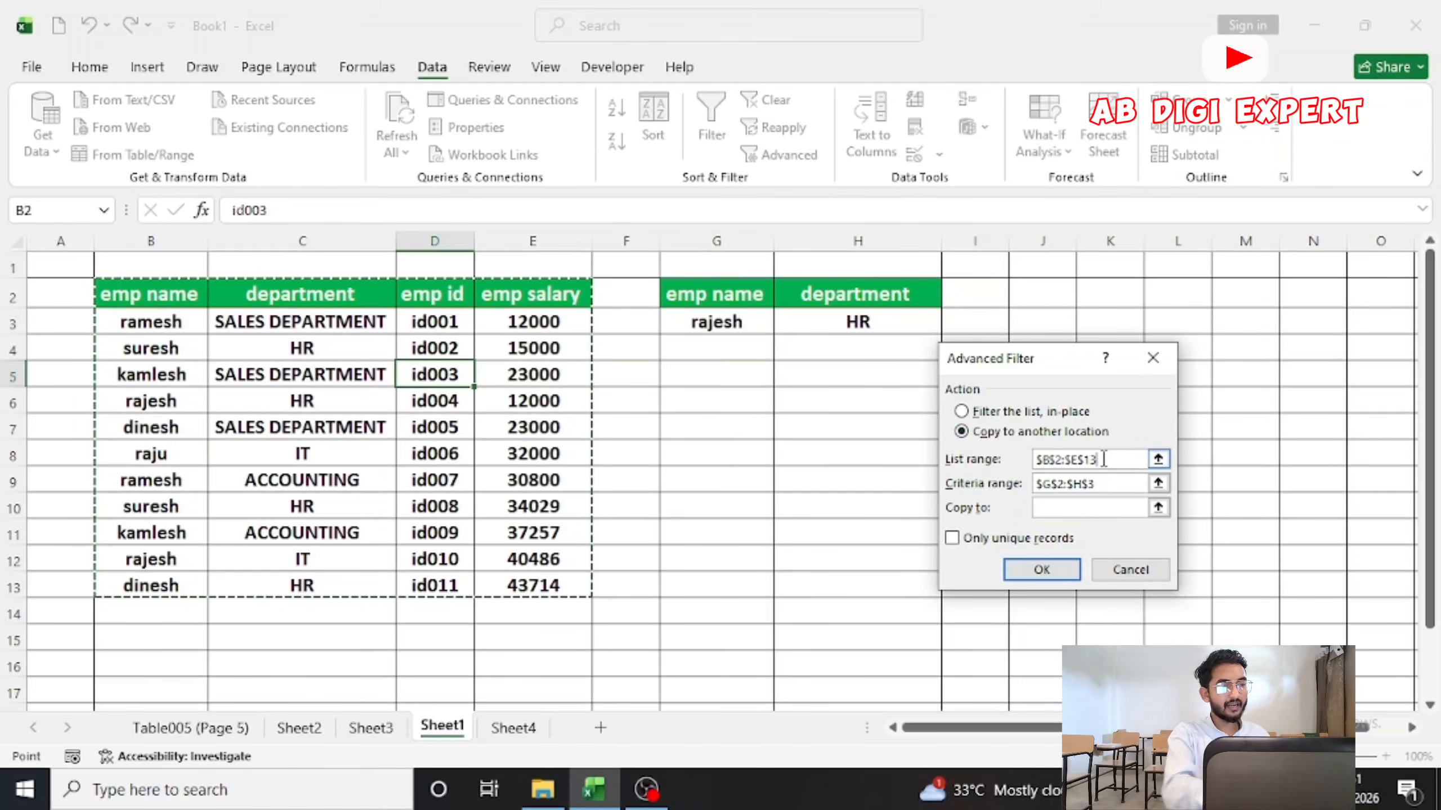
Step: Set the Advanced Filter's criteria range to G2:H3 and its copy destination to G9
left_click(1105, 482)
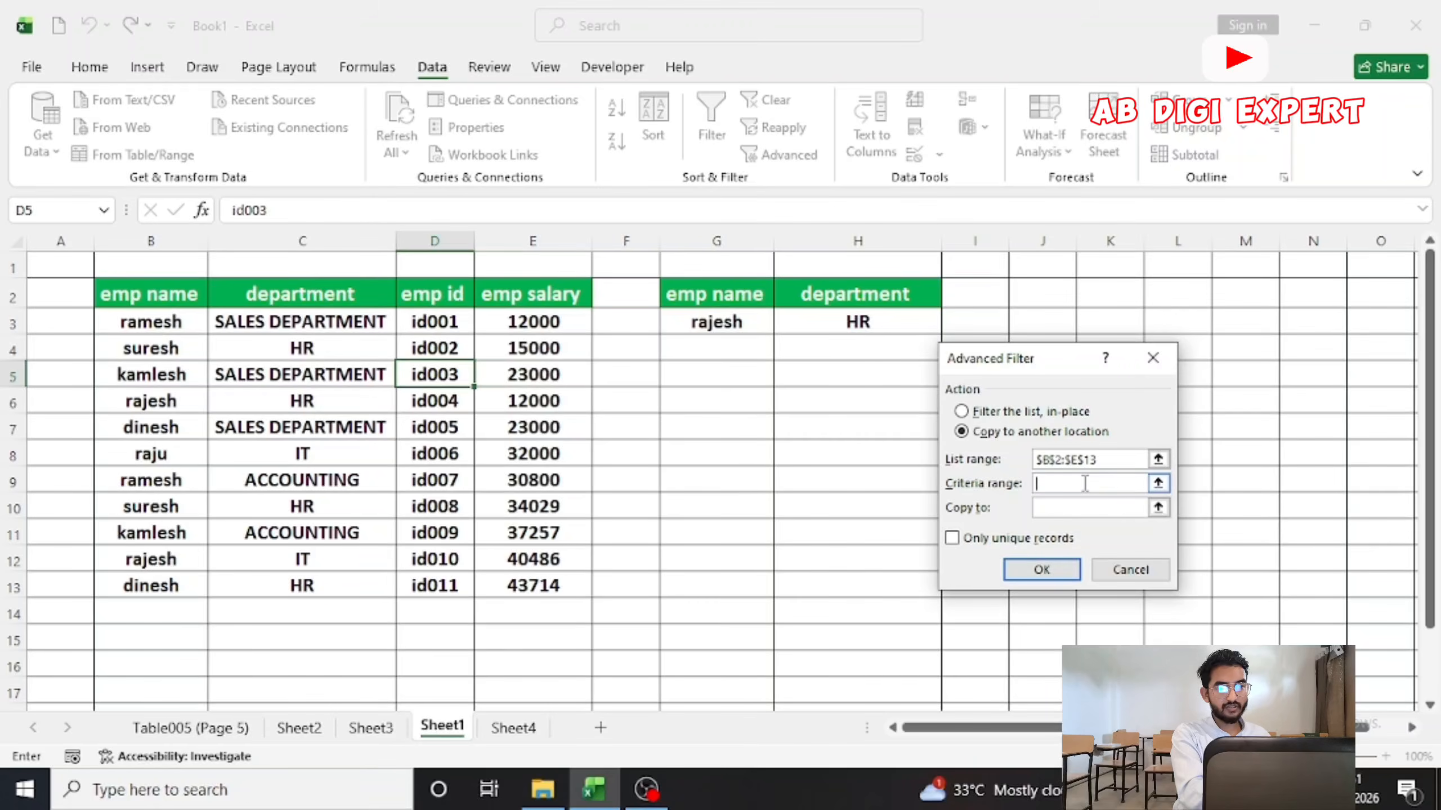
left_click_drag(723, 290, 851, 327)
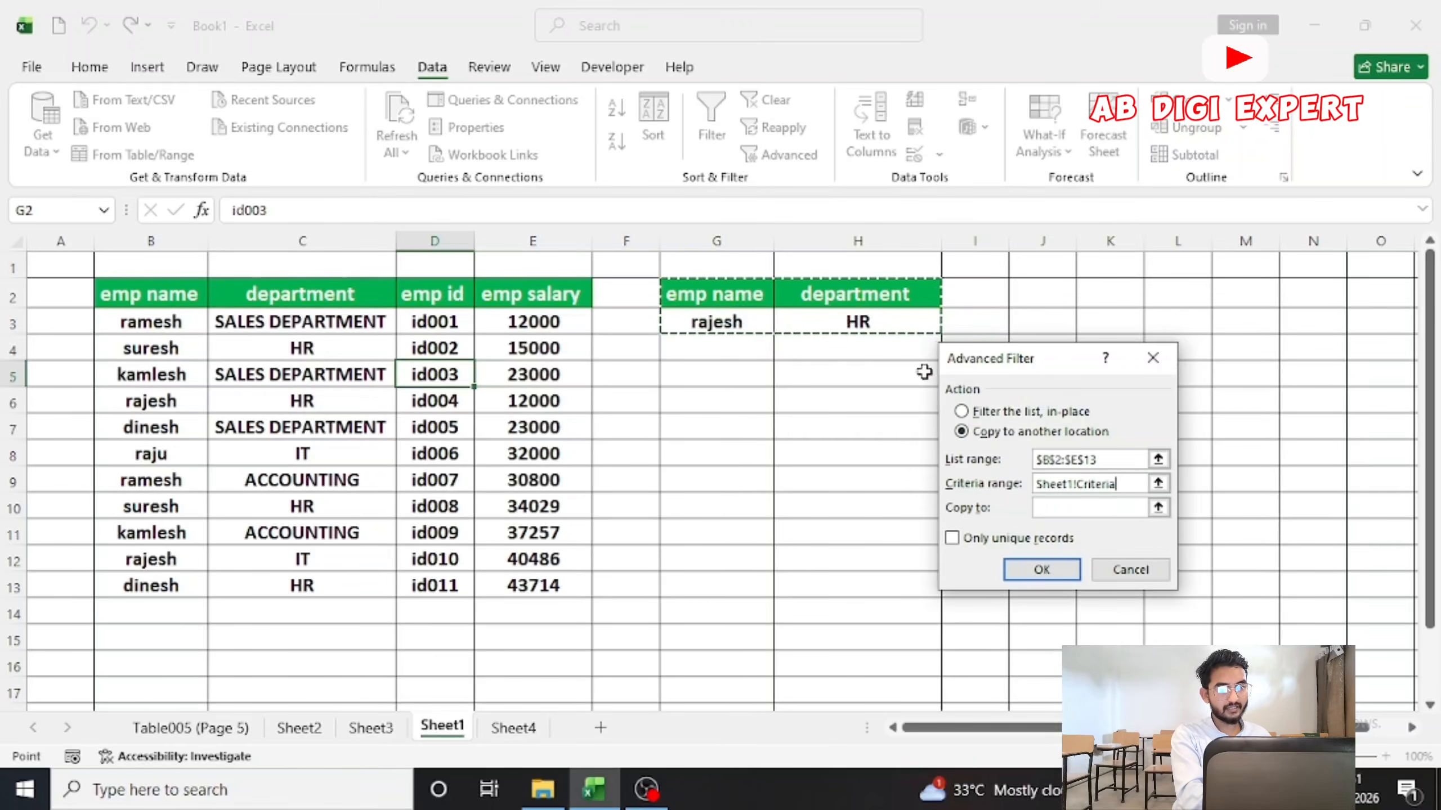
left_click(1100, 507)
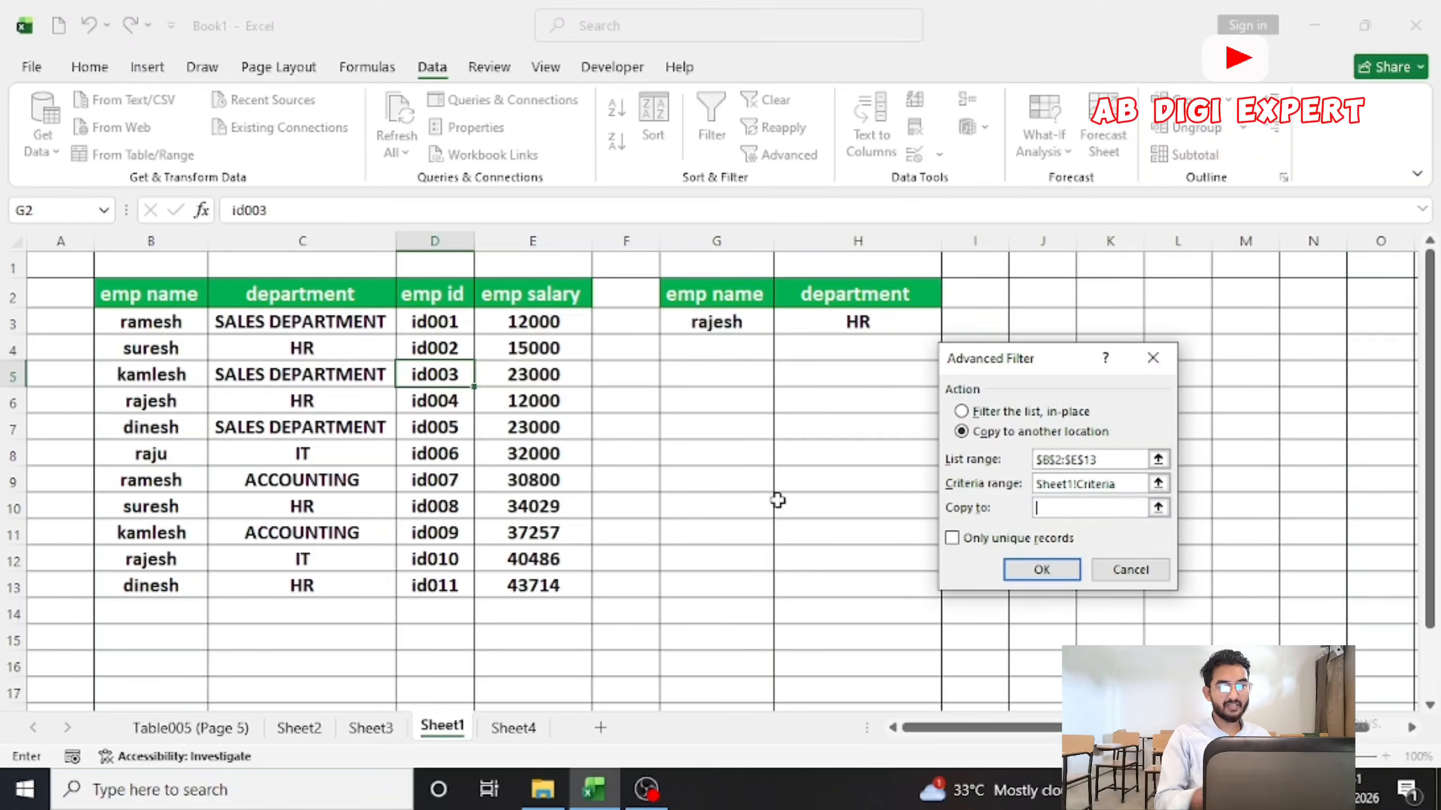
left_click(761, 481)
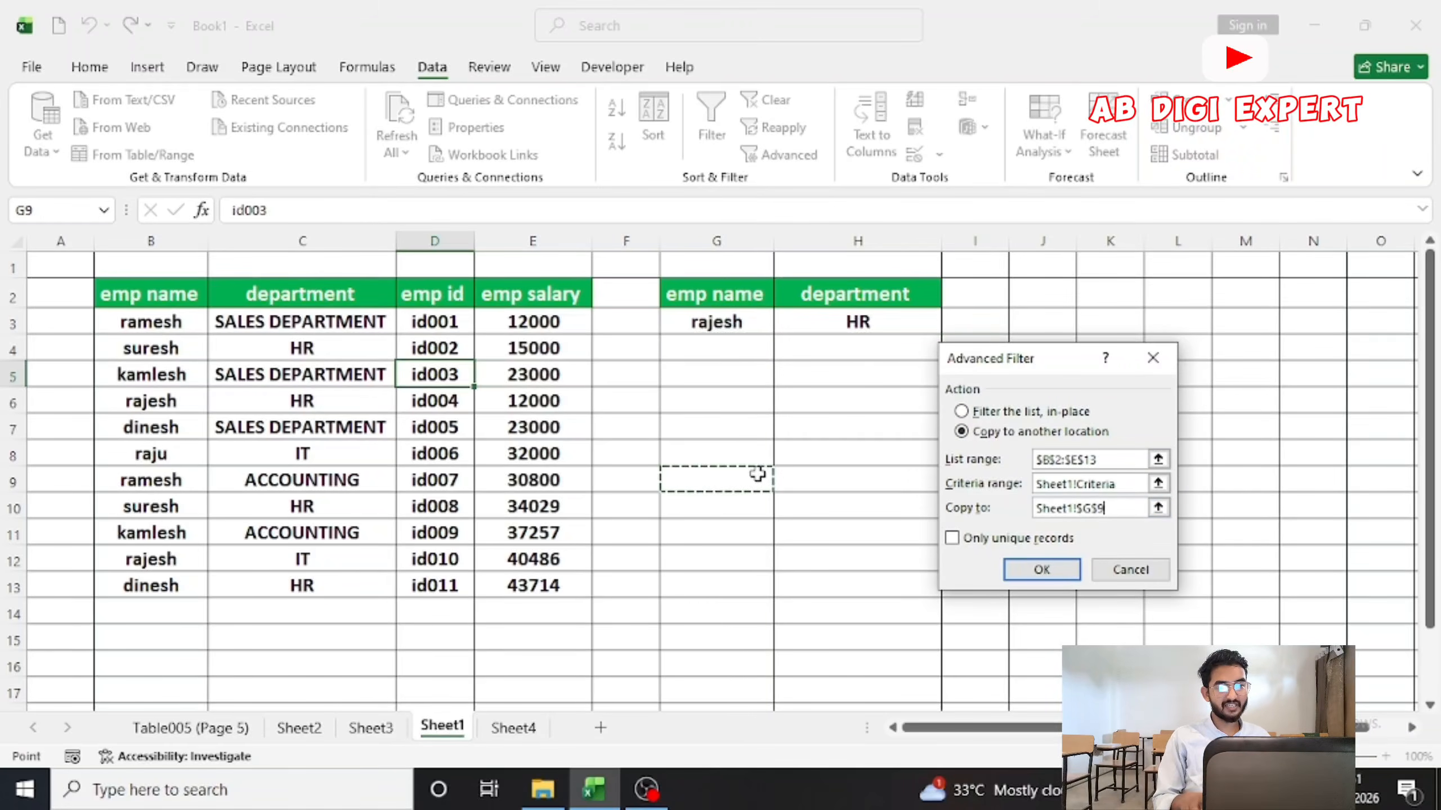
Step: Empty the Advanced Filter's list range and select the employee table B2:E13 again
left_click(1107, 460)
key("BackSpace")
key("BackSpace")
key("BackSpace")
key("BackSpace")
key("BackSpace")
key("BackSpace")
key("BackSpace")
key("BackSpace")
key("BackSpace")
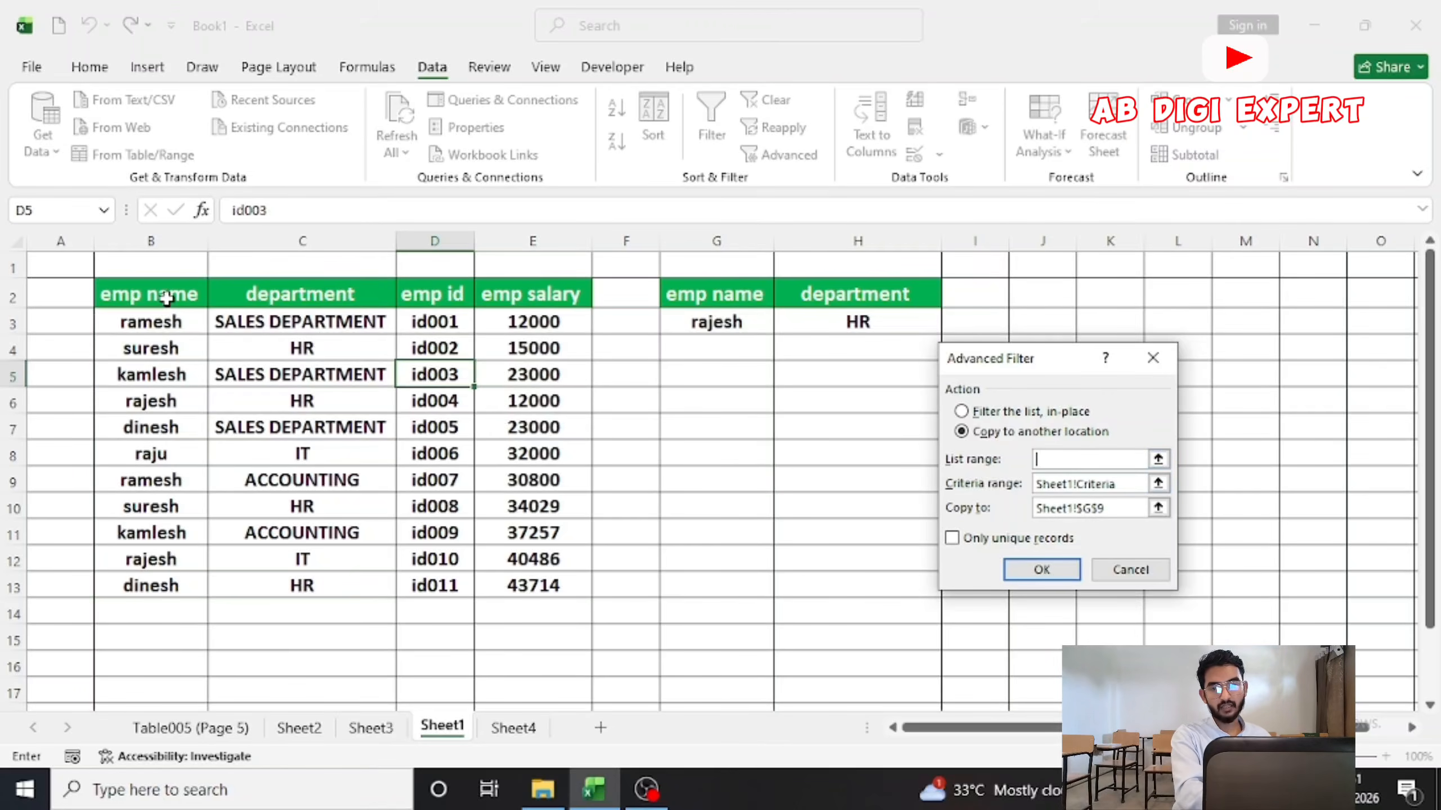
left_click_drag(166, 298, 524, 586)
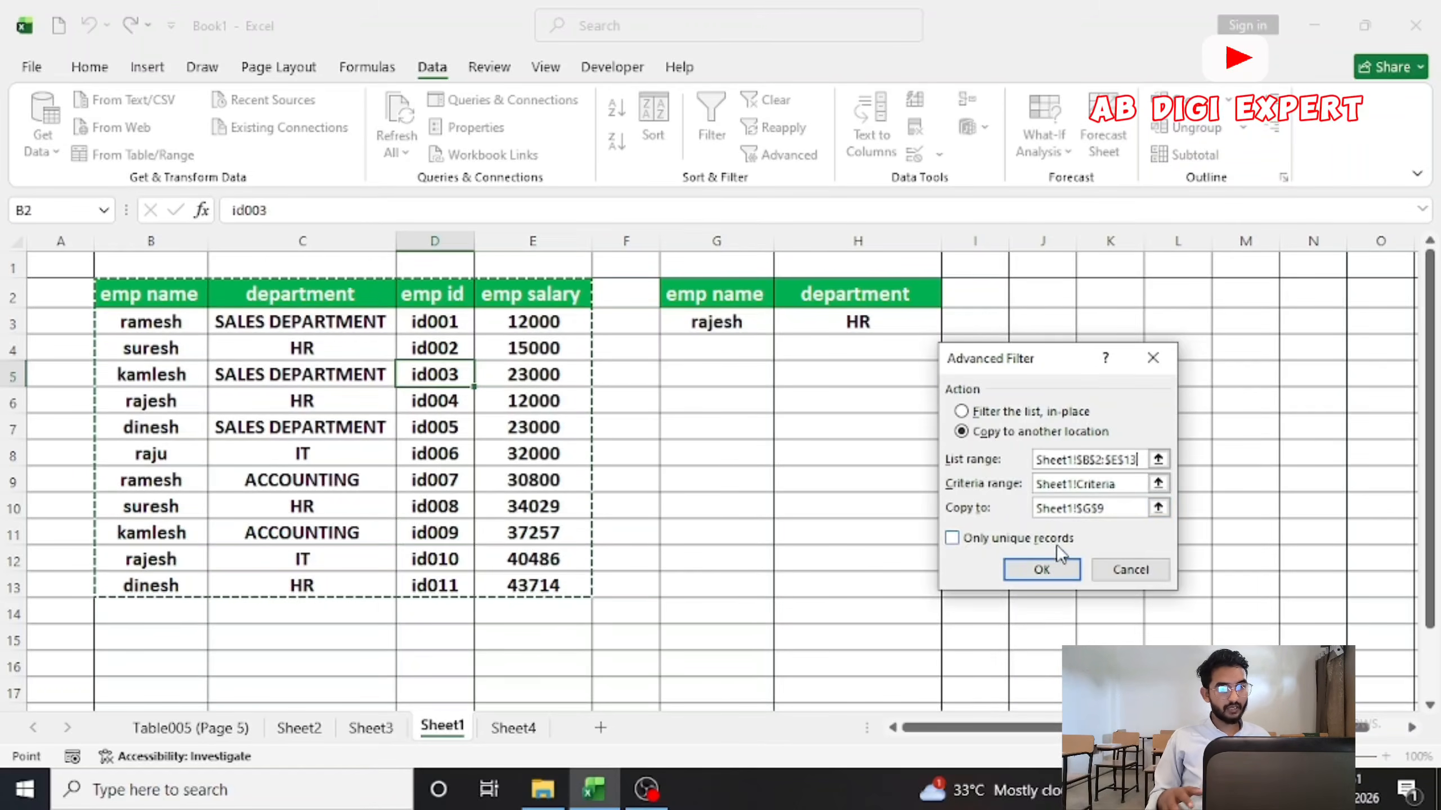
Step: Clear and reselect G2:H3 as the criteria range and G9 as the copy destination, and run the filter
left_click(1080, 486)
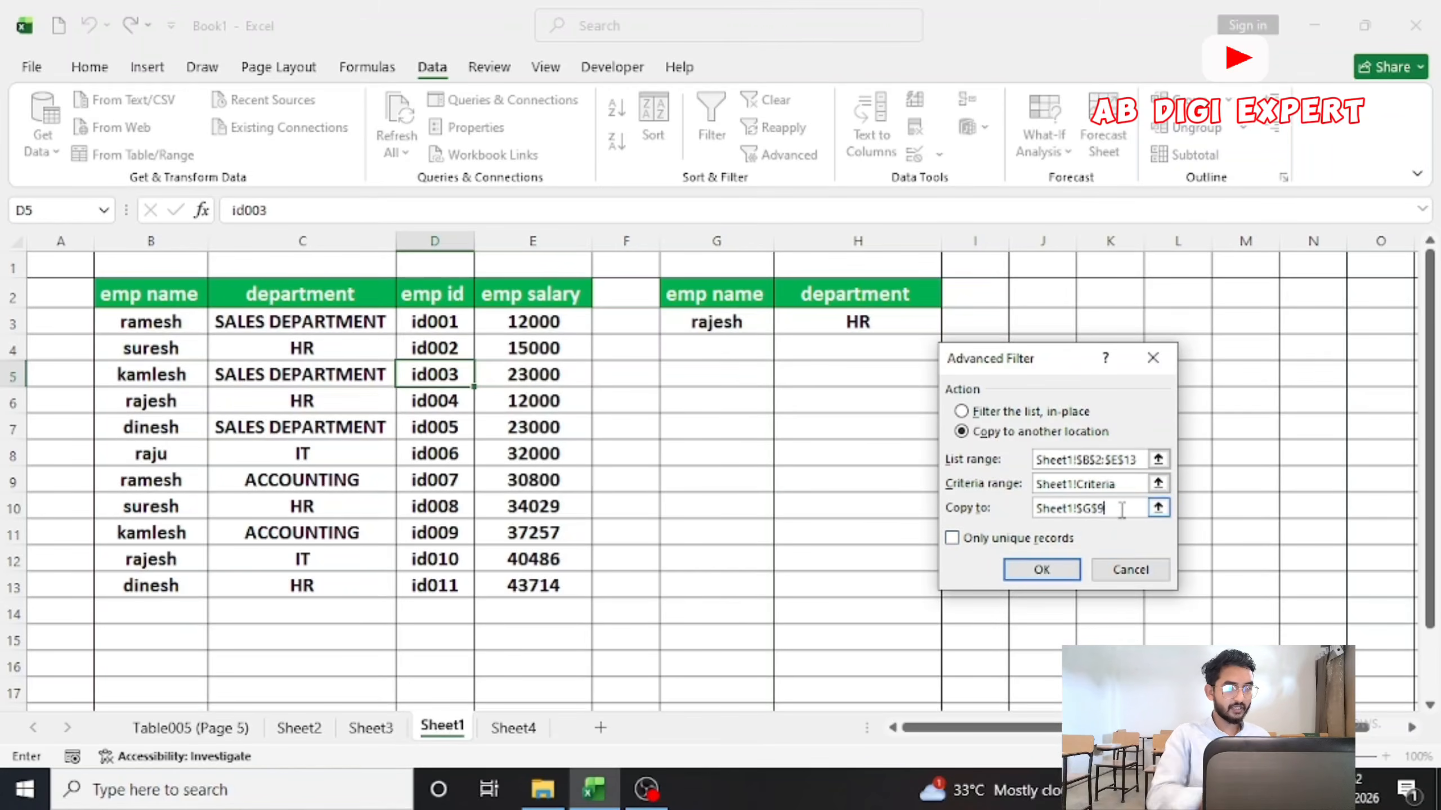
key("BackSpace")
key("BackSpace")
key("BackSpace")
key("BackSpace")
key("BackSpace")
key("BackSpace")
key("BackSpace")
key("BackSpace")
key("BackSpace")
key("BackSpace")
key("BackSpace")
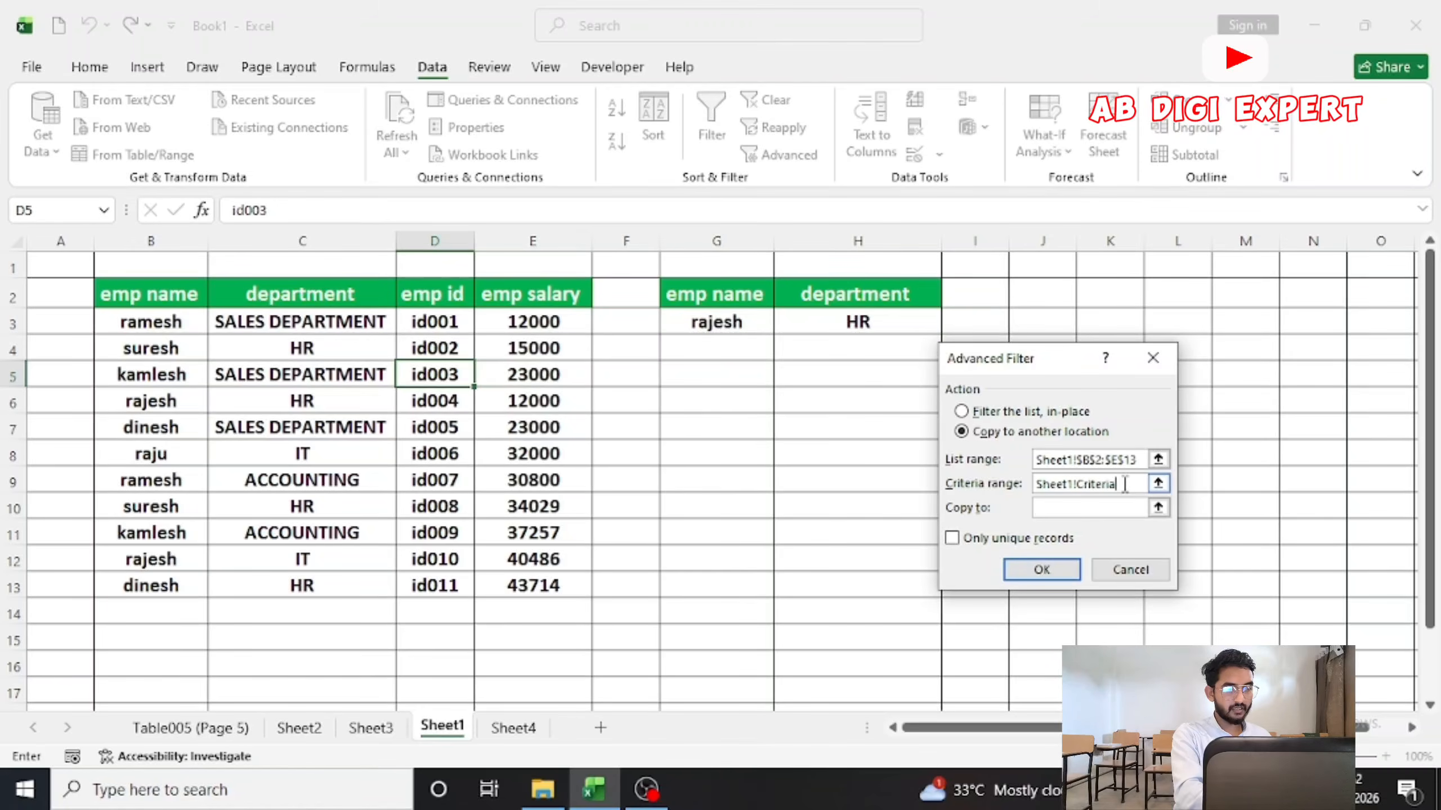
key("BackSpace")
key("BackSpace")
key("BackSpace")
key("BackSpace")
key("BackSpace")
key("BackSpace")
key("BackSpace")
key("BackSpace")
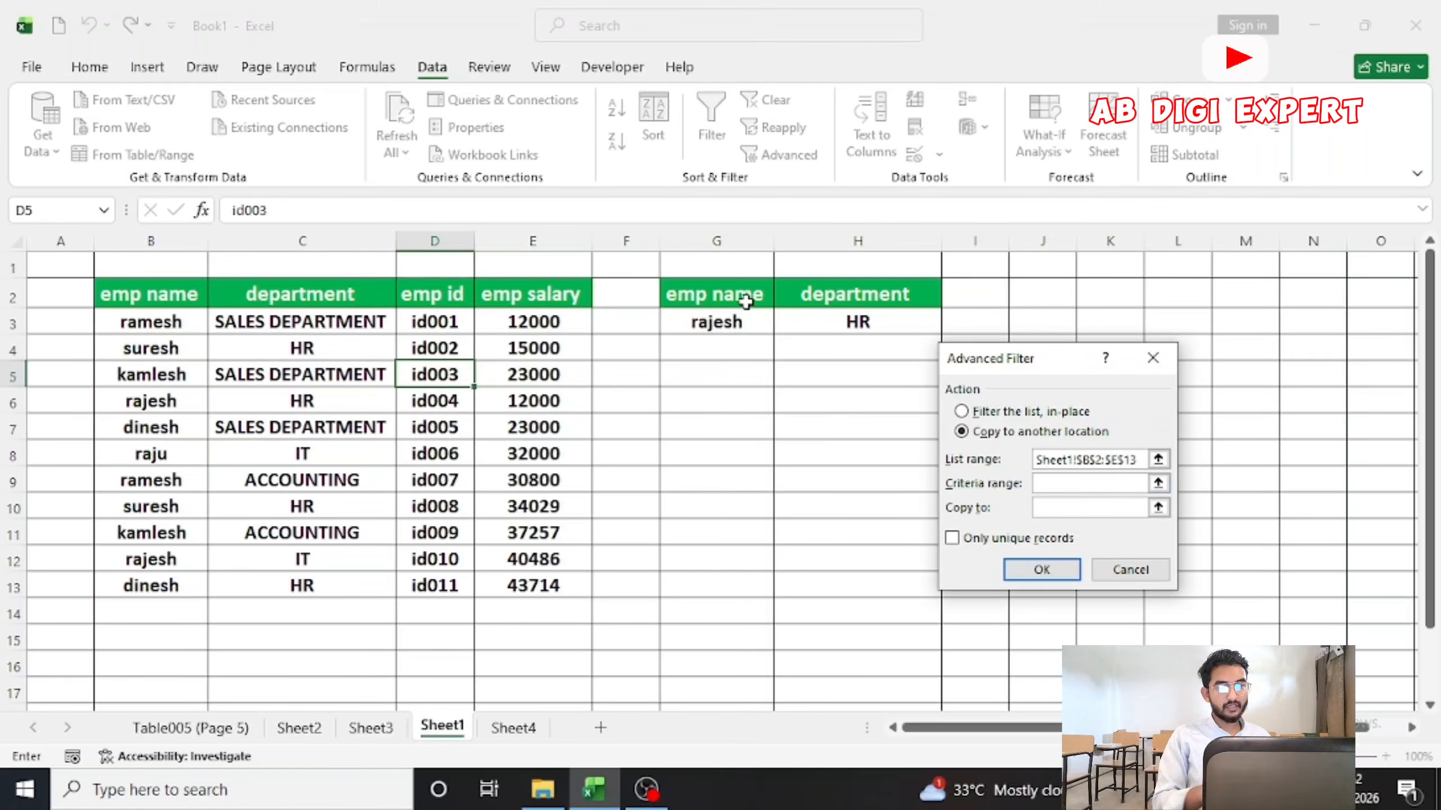
left_click_drag(745, 303, 827, 325)
left_click(1075, 508)
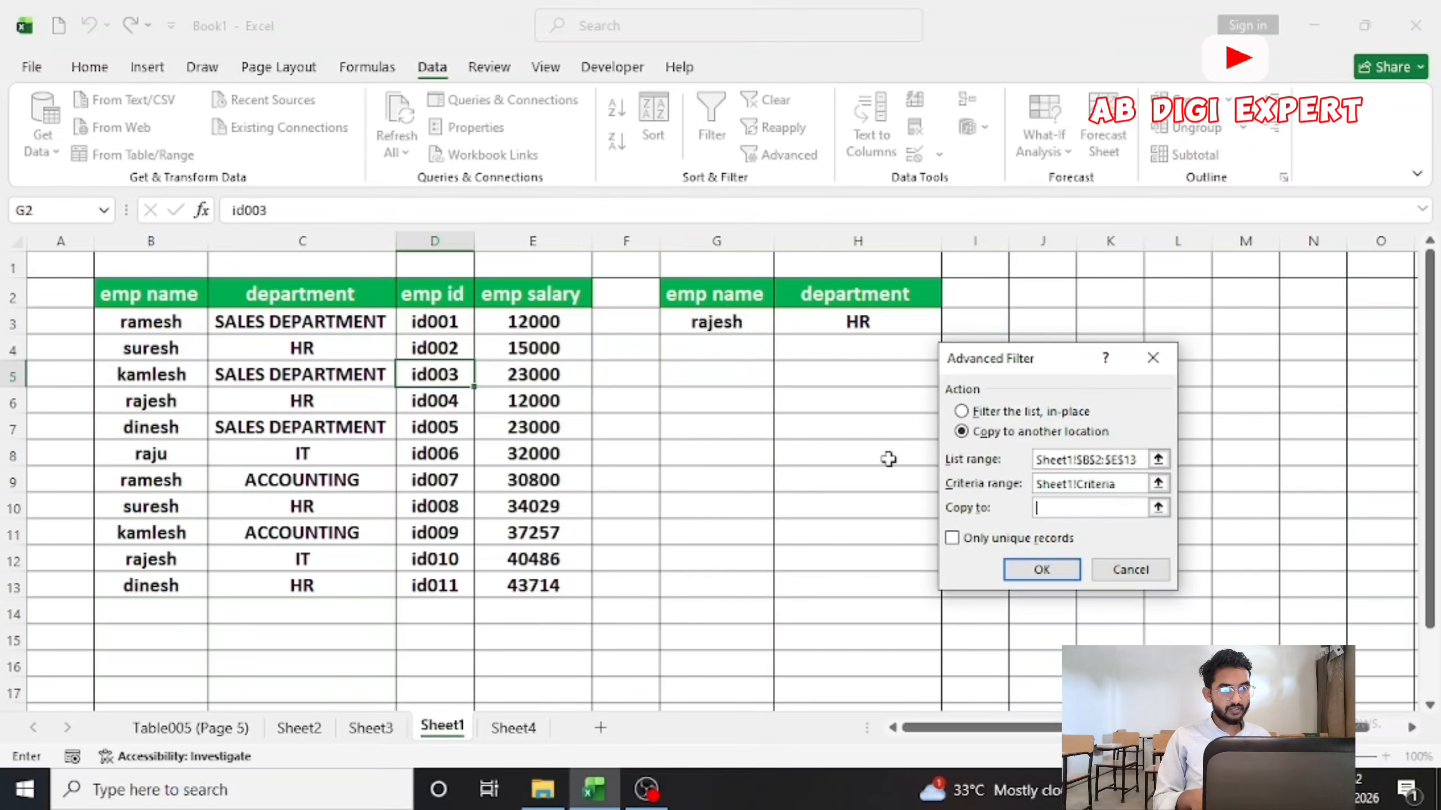
left_click(720, 468)
left_click(1038, 568)
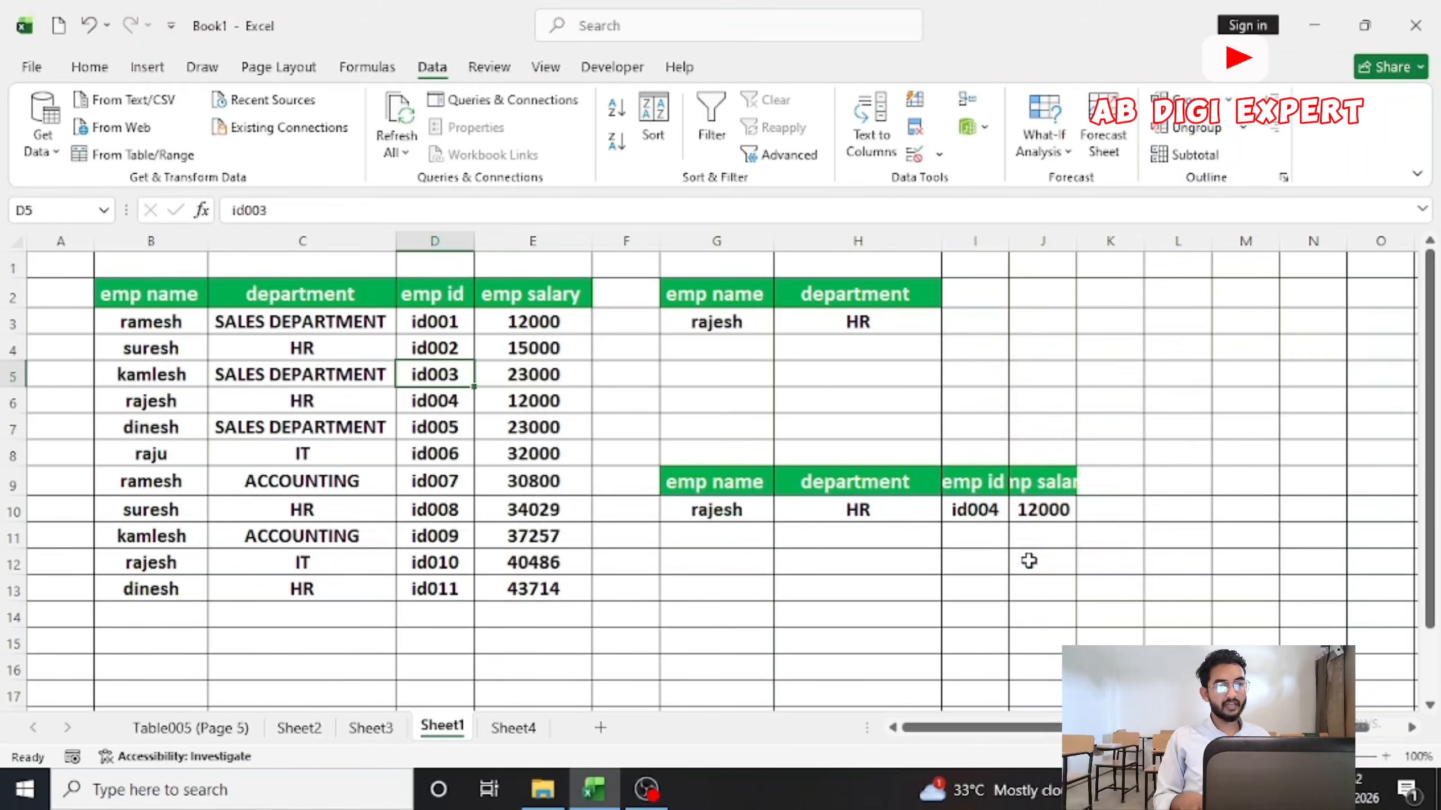
Step: Autofit column J so it fits the emp salary header of the copied results
left_click(742, 499)
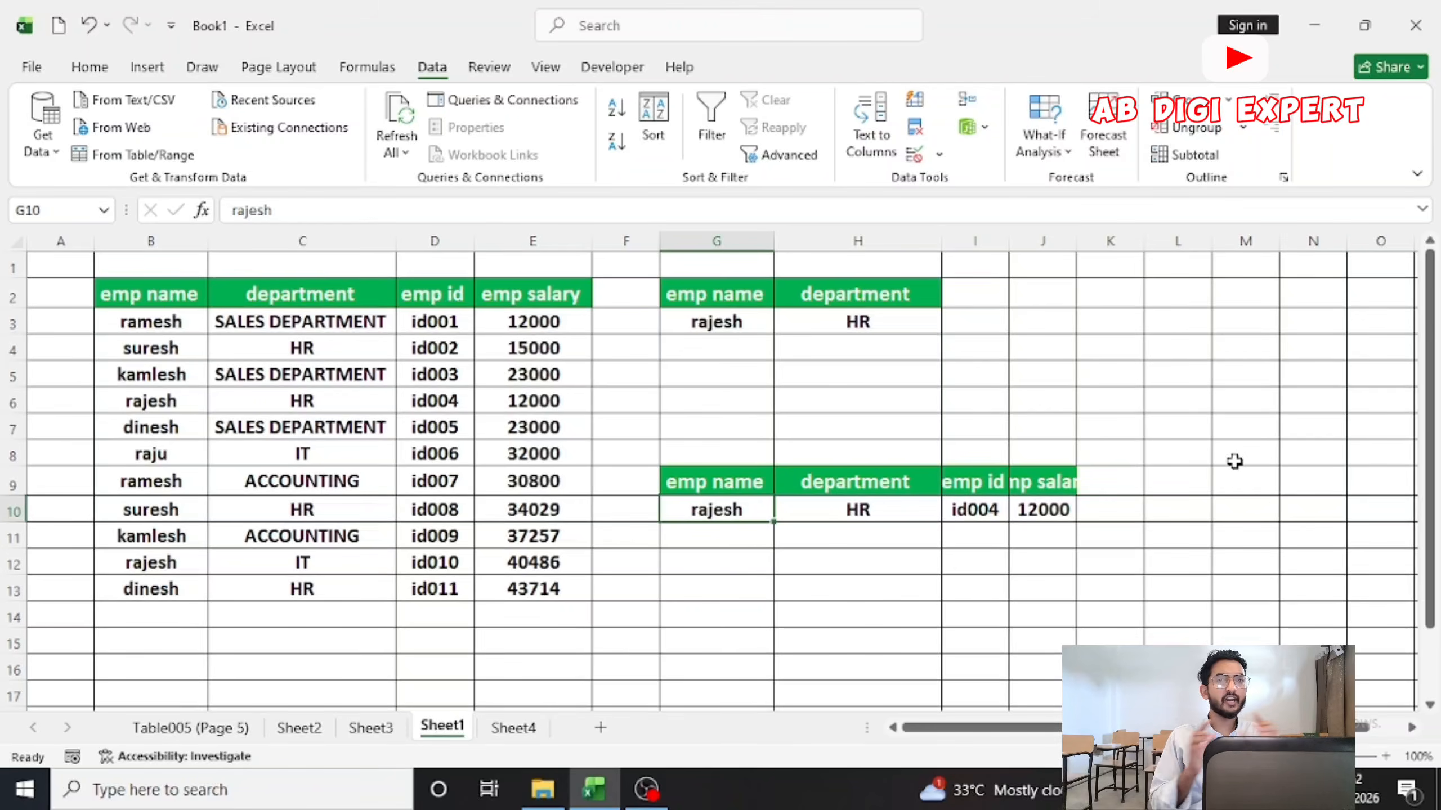
left_click(434, 318)
left_click(986, 296)
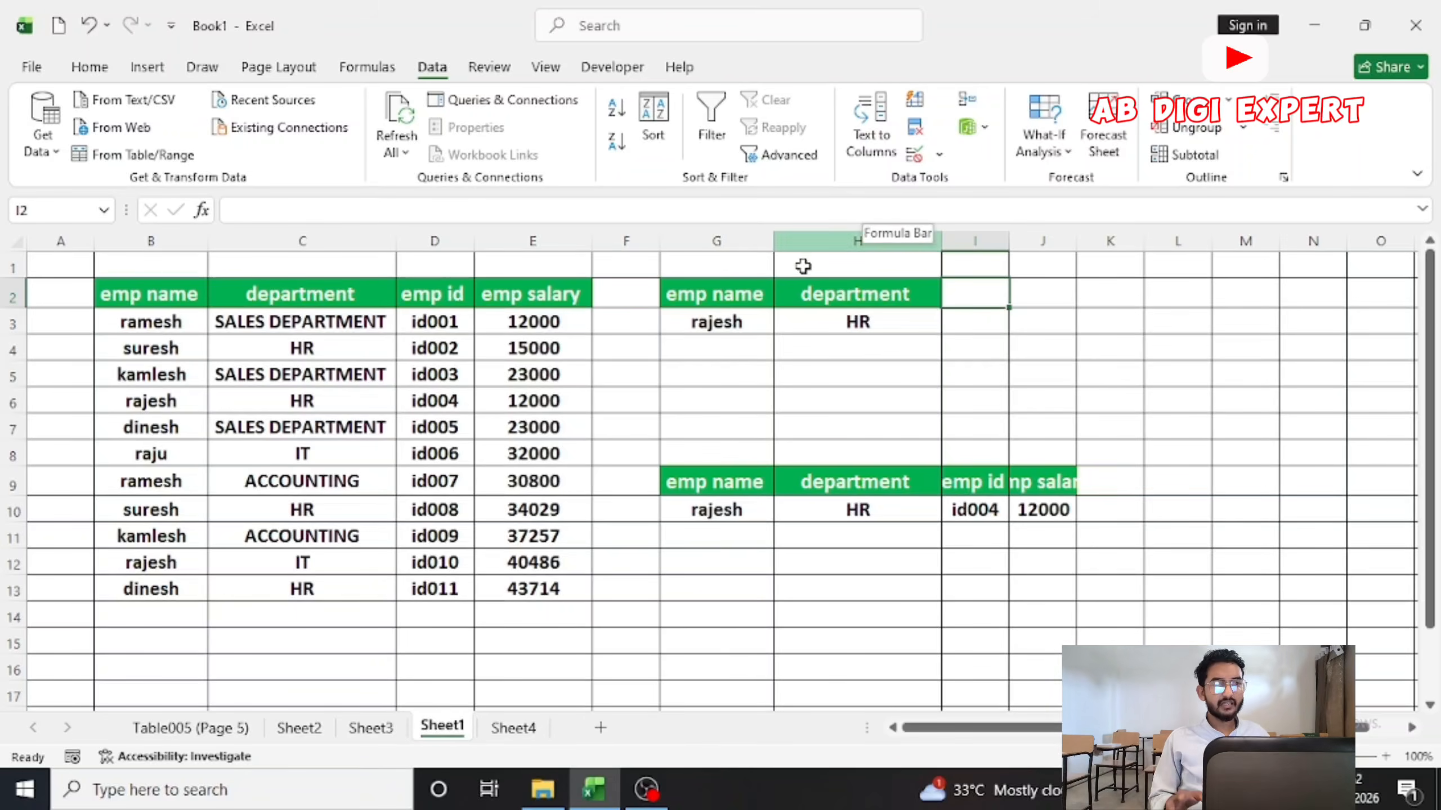
double_click(1076, 243)
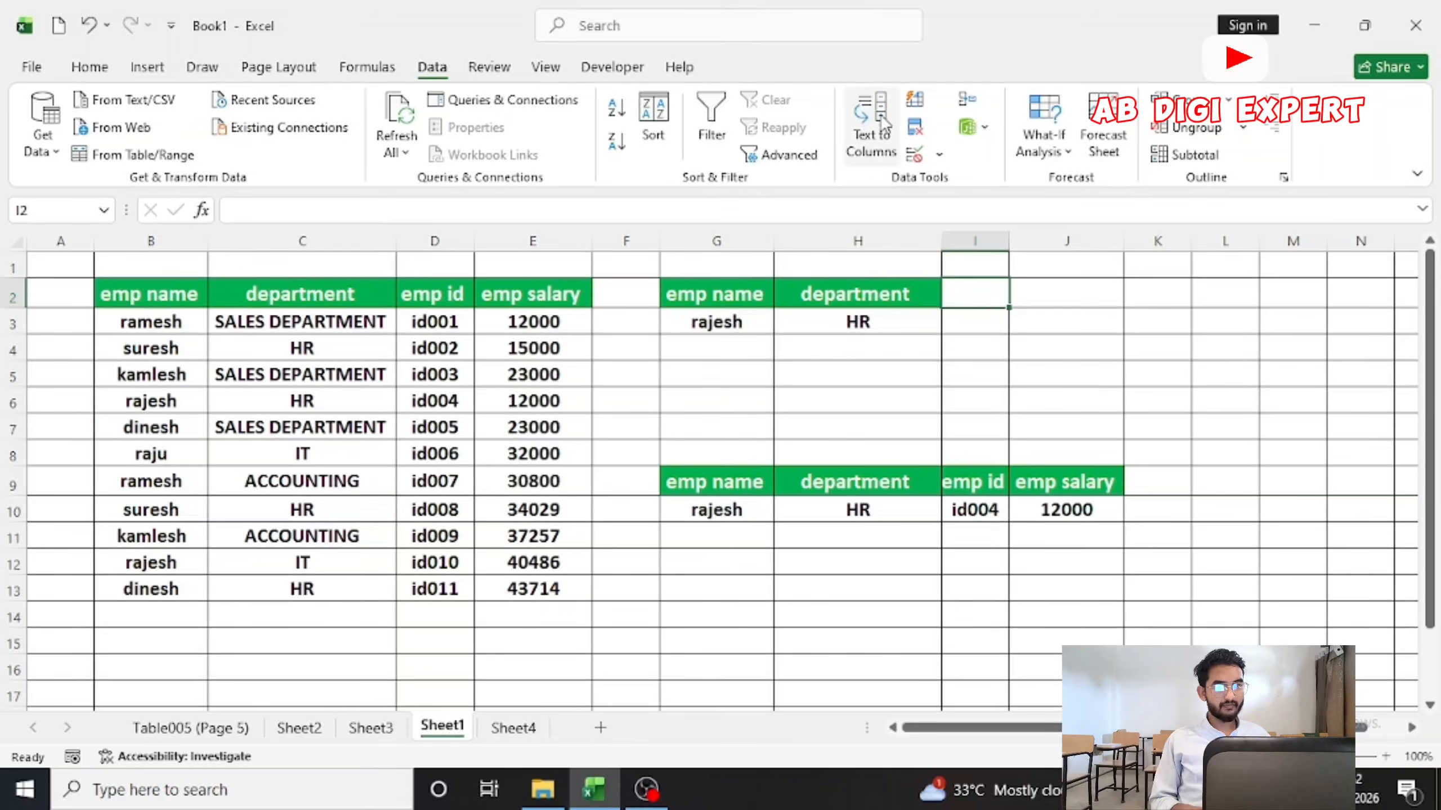
Step: Apply borders to all cells of Sheet4
left_click(496, 732)
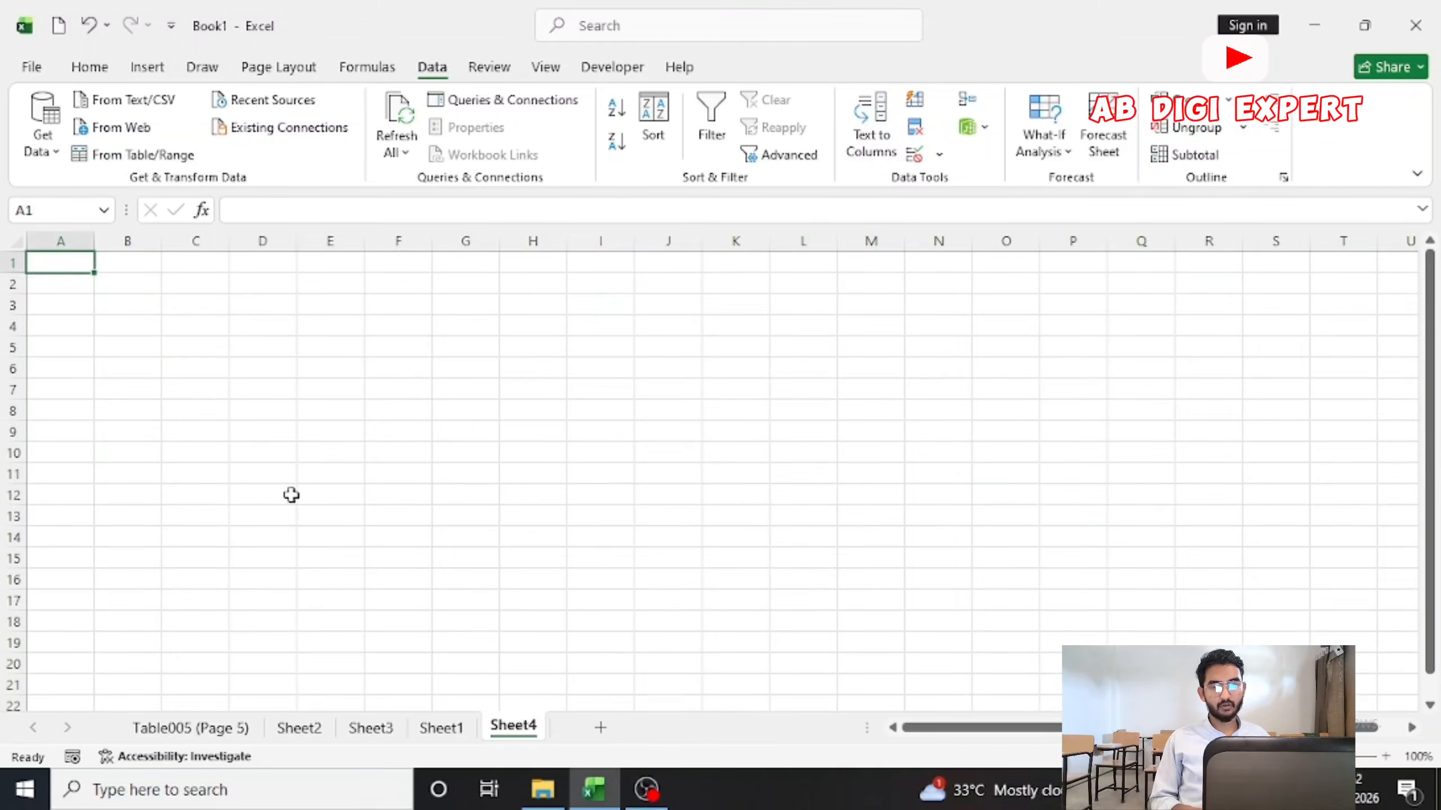
left_click(184, 344)
scroll(183, 344, "up", 4)
scroll(322, 424, "up", 1)
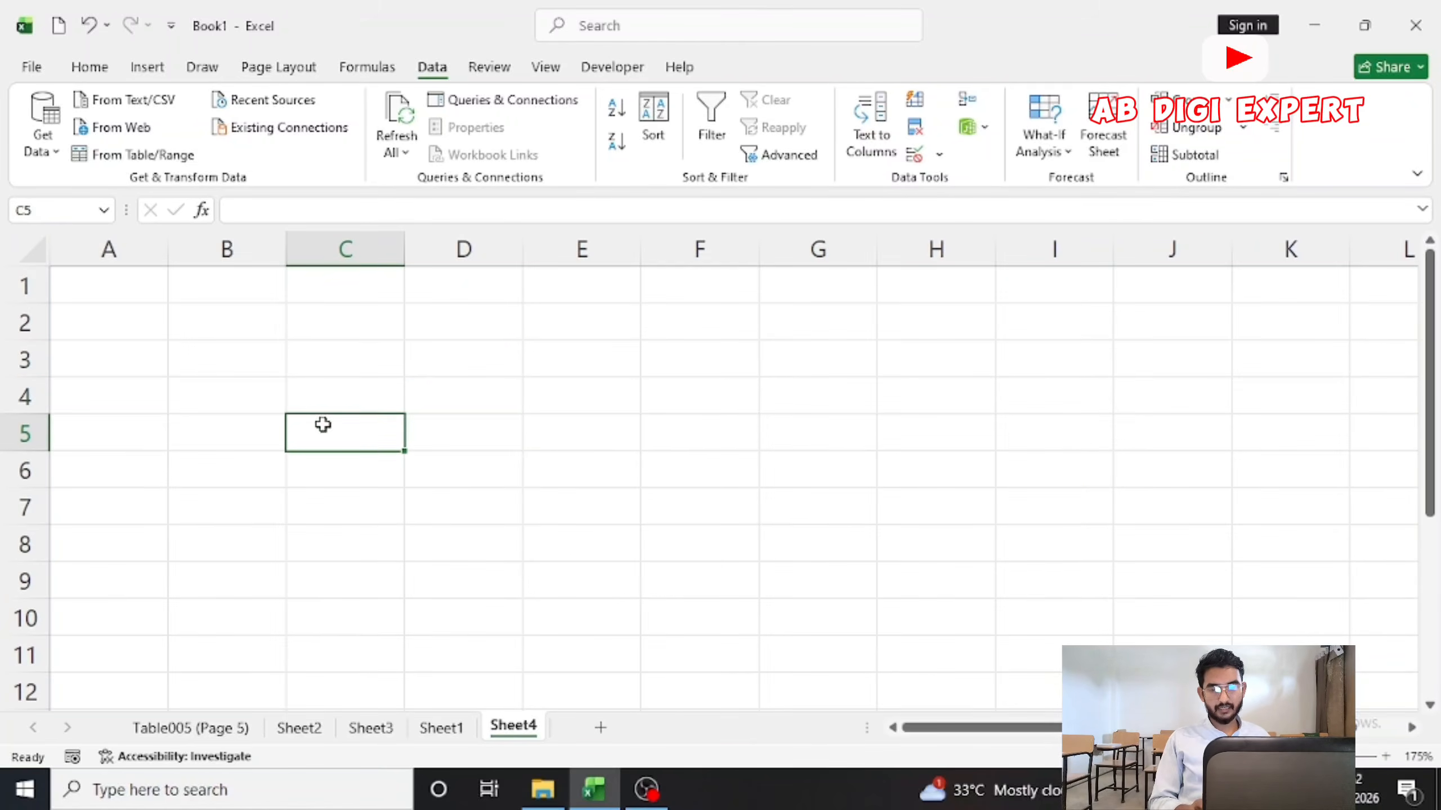
key("ctrl+a")
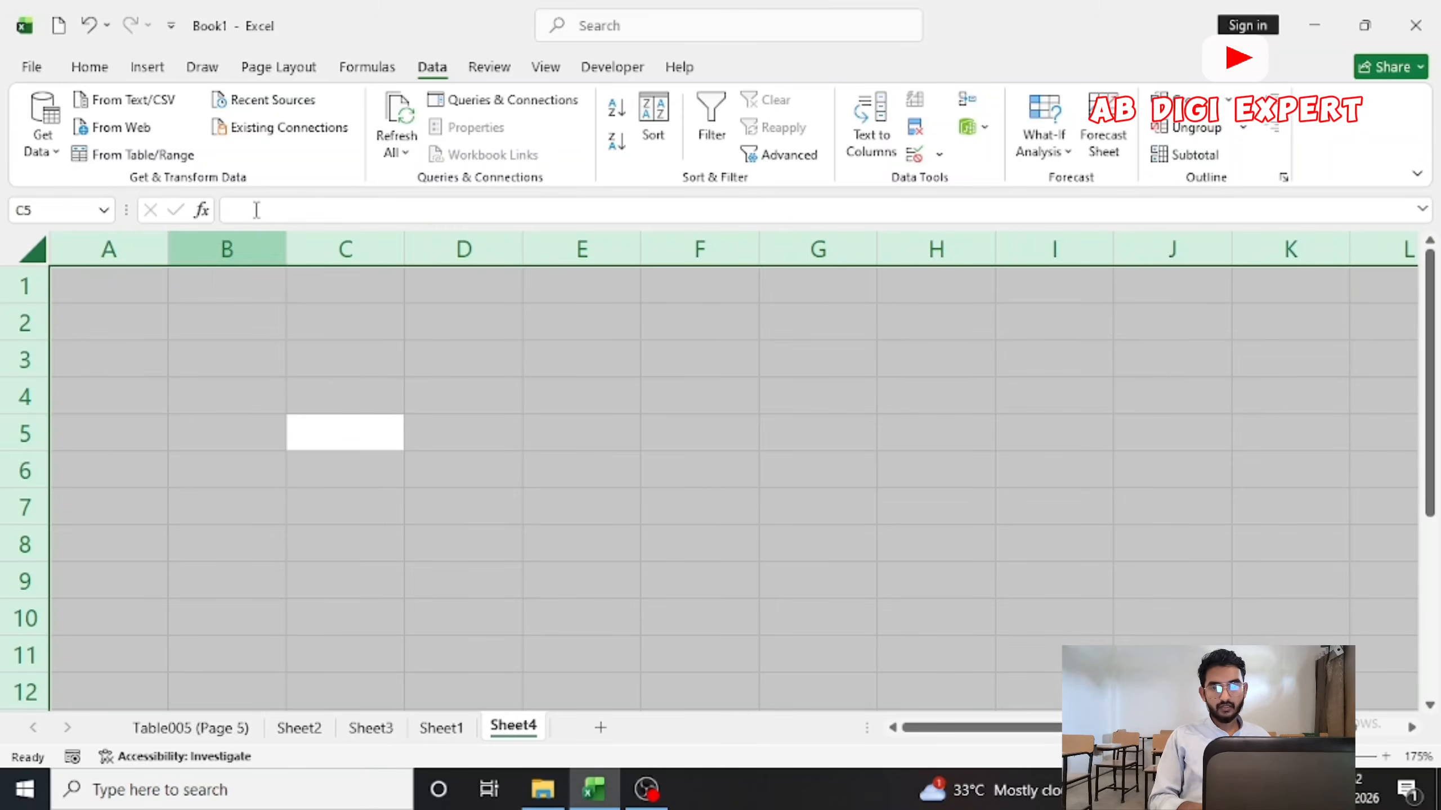
left_click(89, 67)
left_click(248, 140)
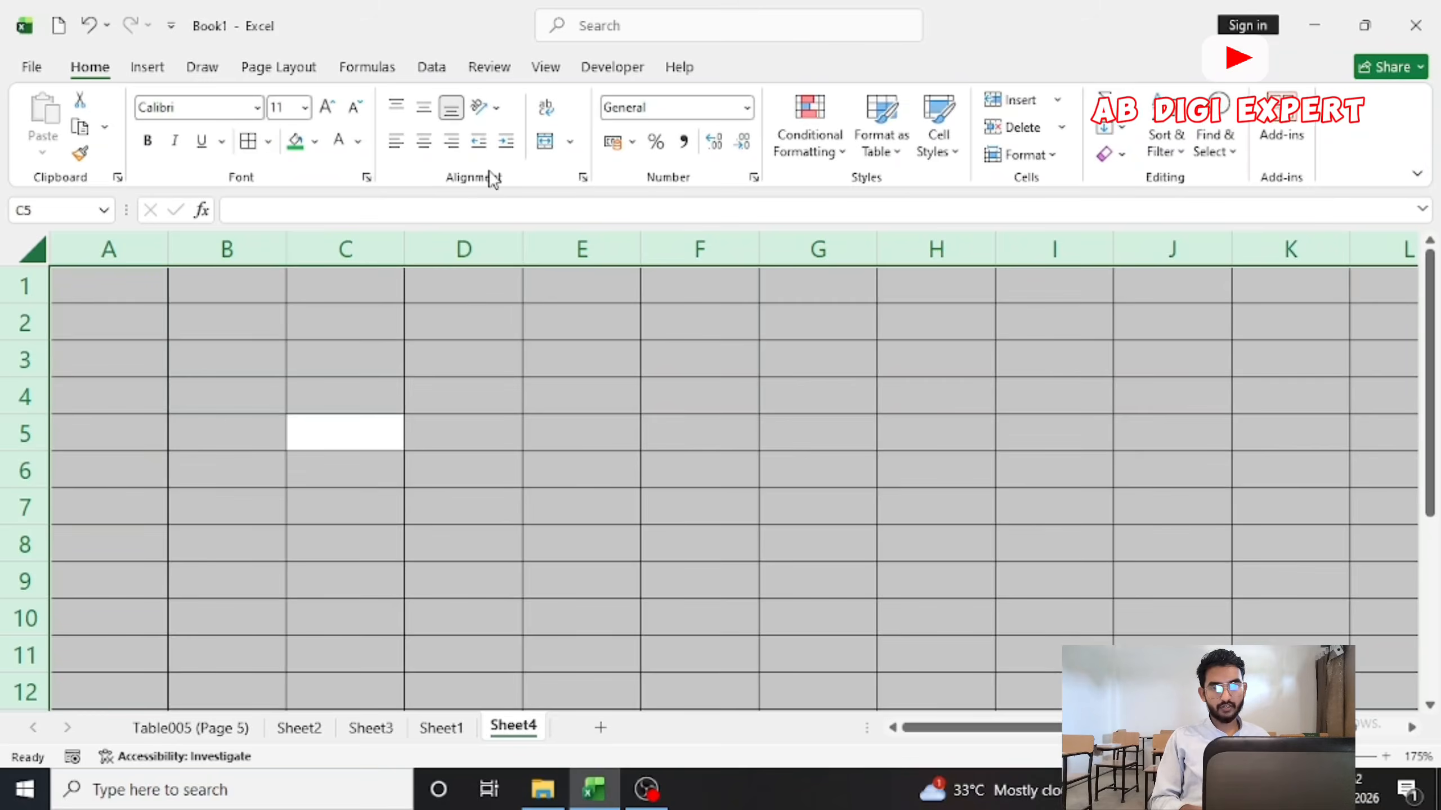
Step: Format all cells of Sheet4 with middle and center alignment, bold text and font size 12
left_click(427, 107)
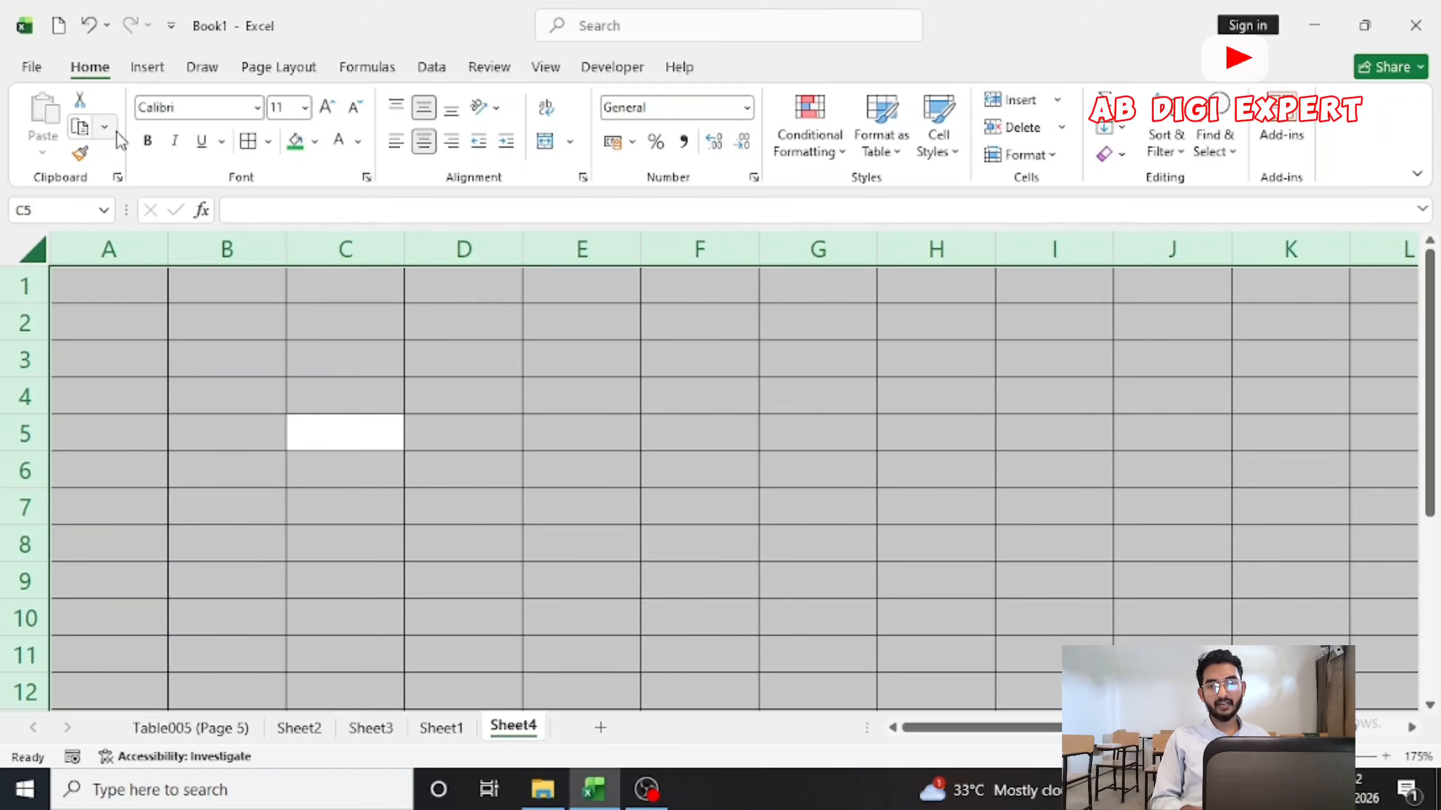
left_click(147, 141)
left_click(327, 107)
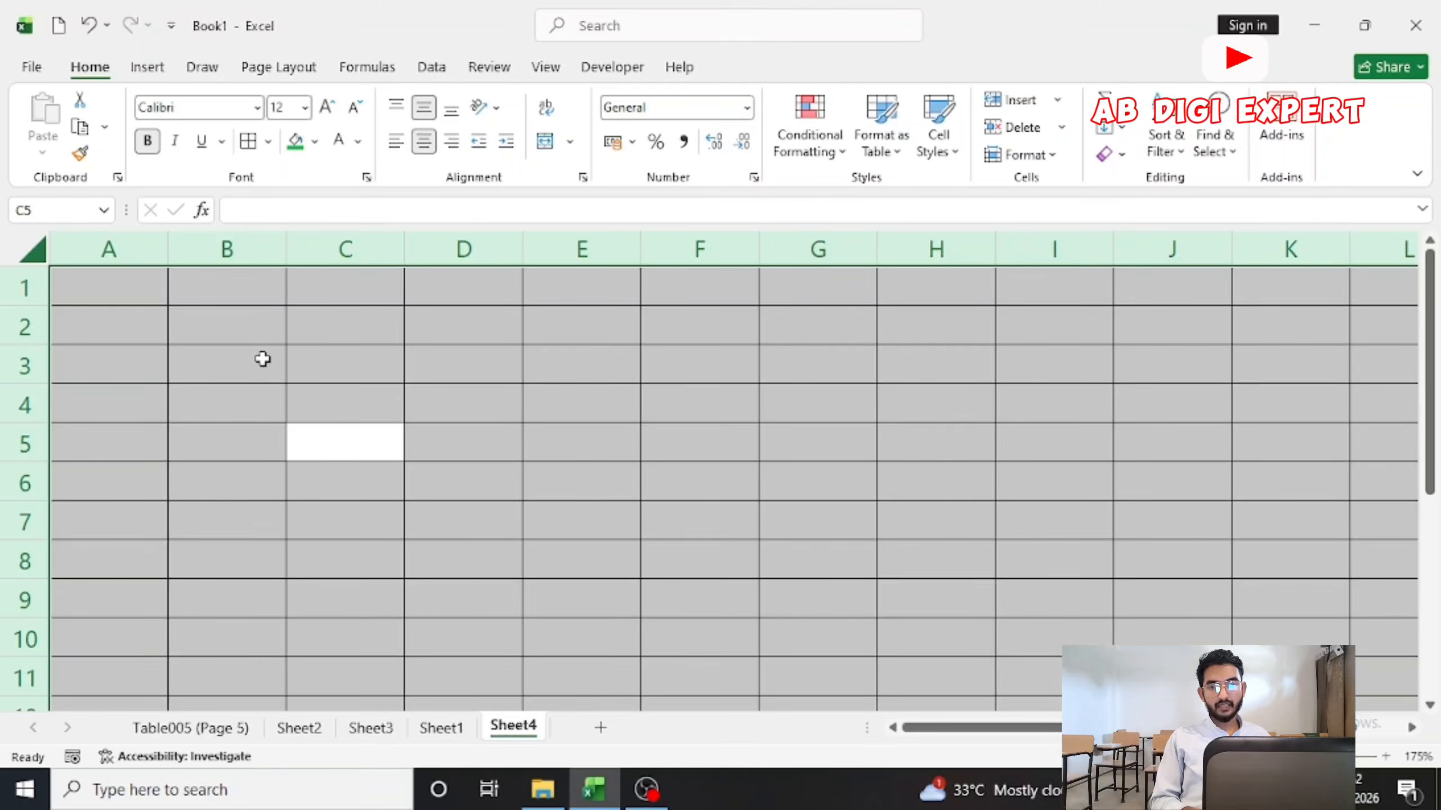
Step: Enter the header text "EMP DOB" in cell A3 of Sheet4
left_click(129, 357)
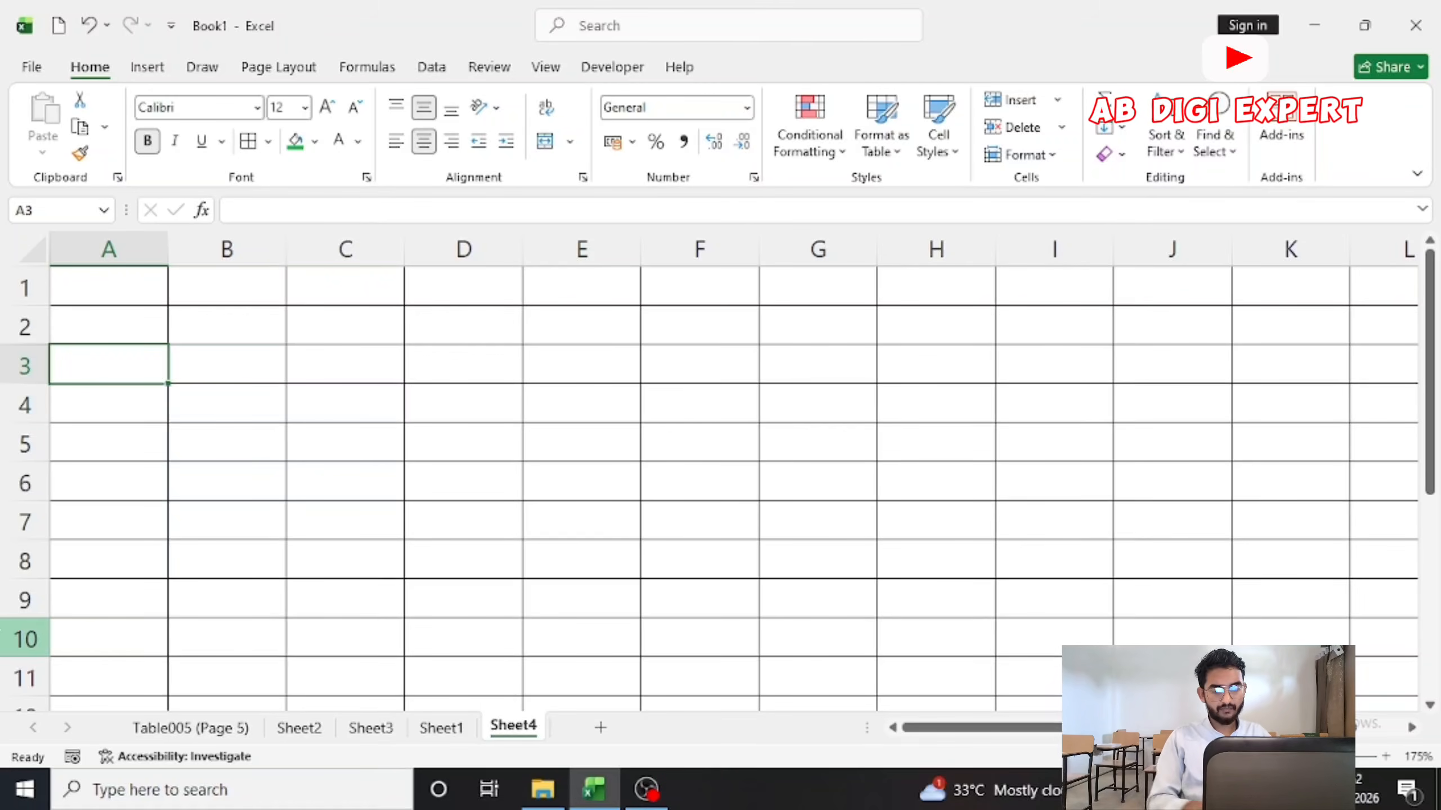
type("EMP")
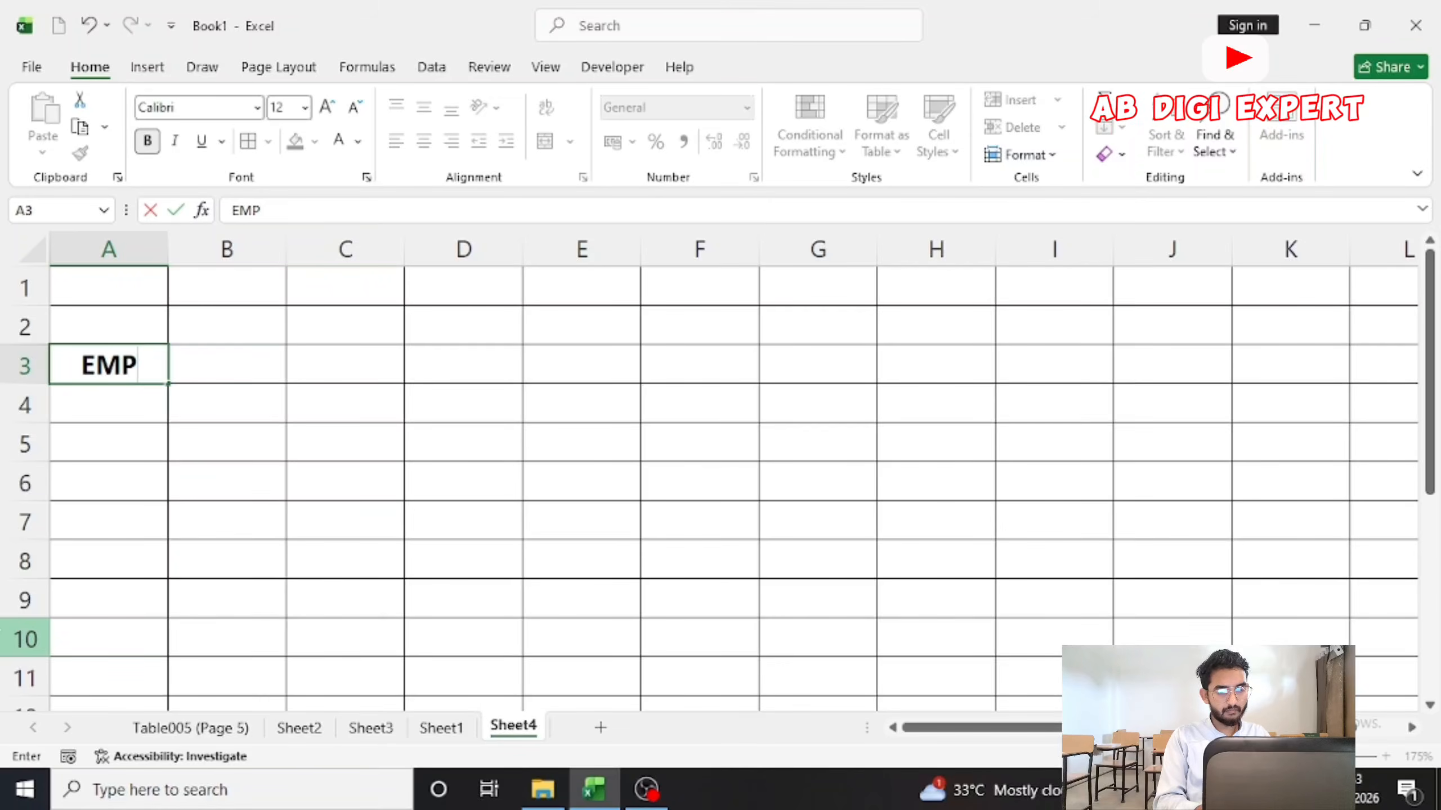
type(",")
key("BackSpace")
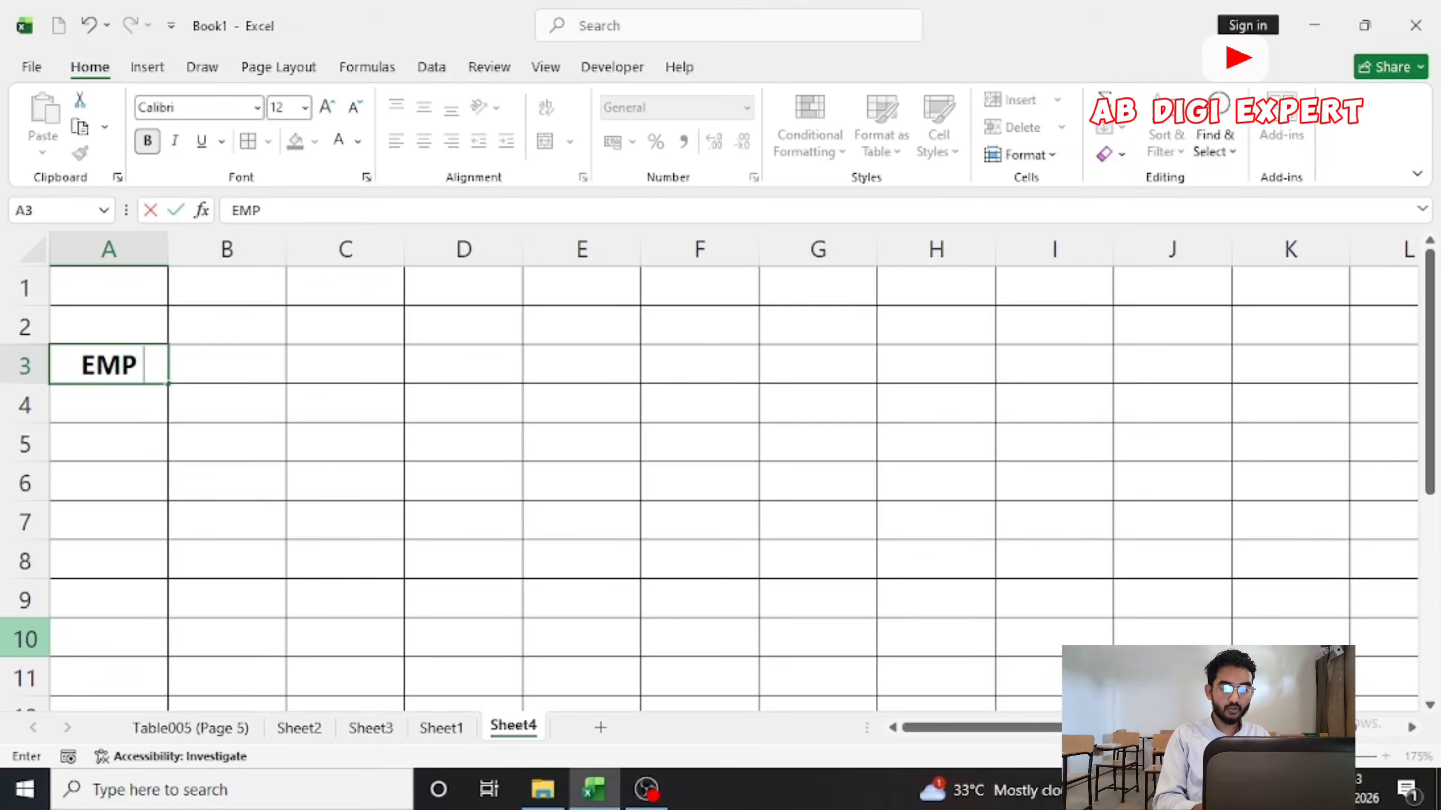
type("DO")
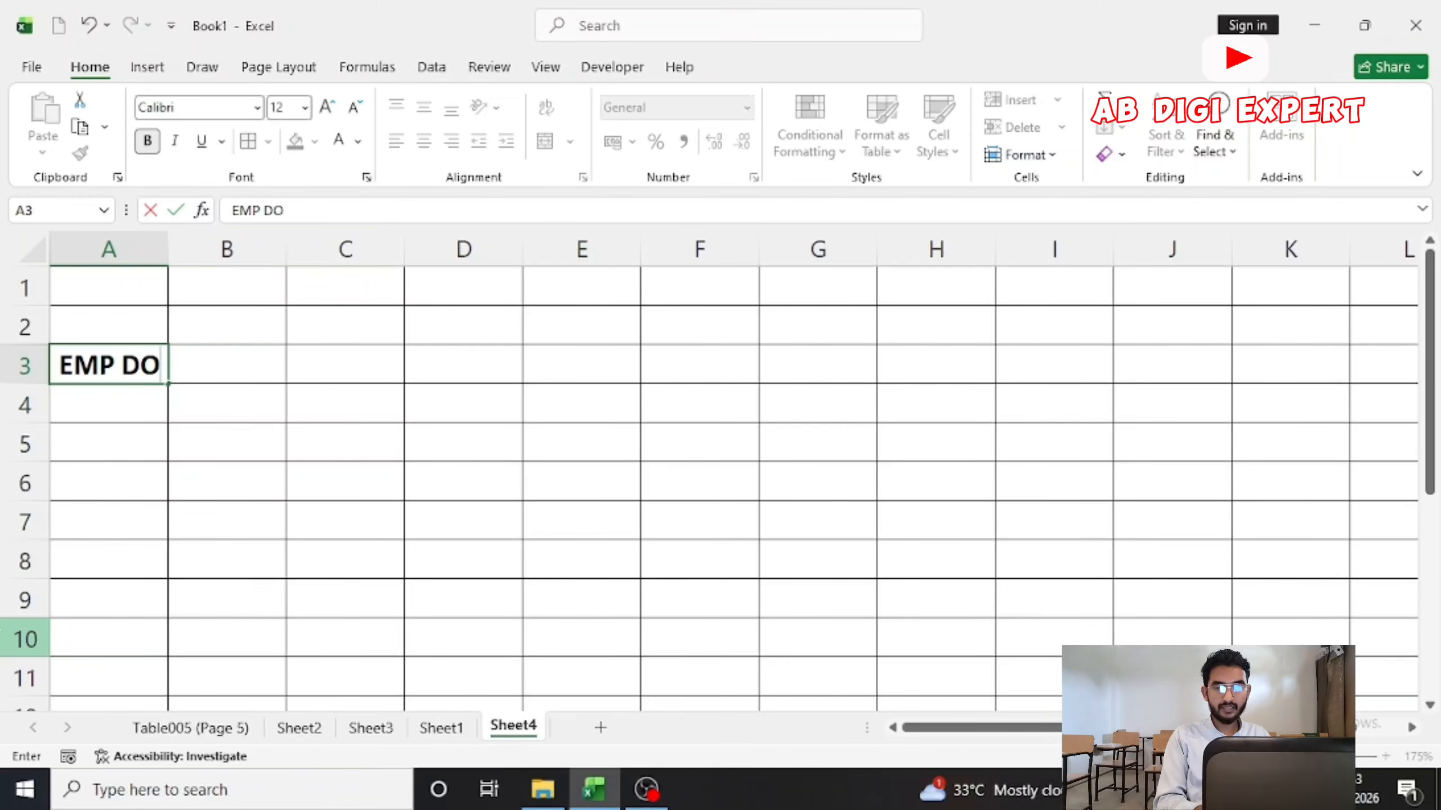
type("B")
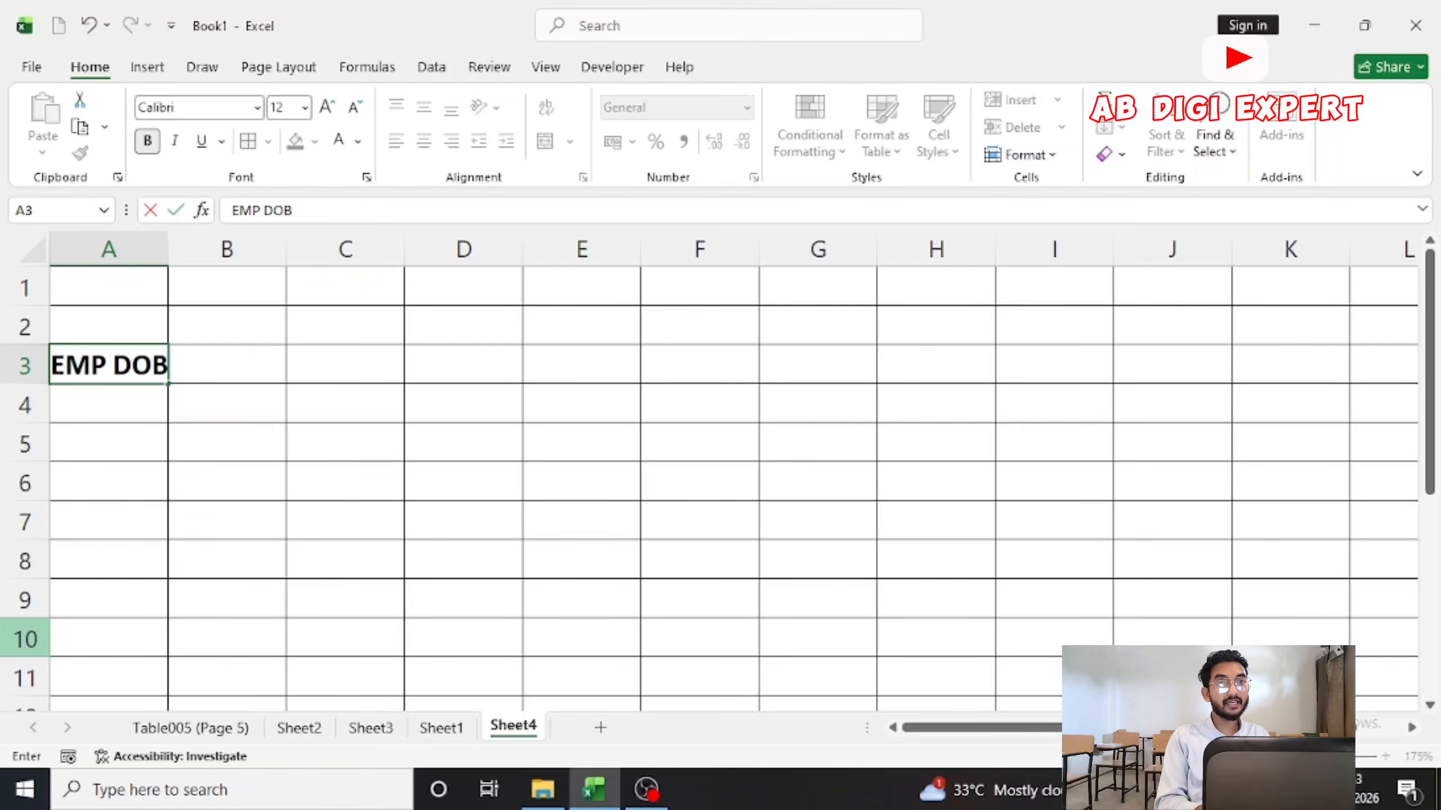
left_click(25, 638)
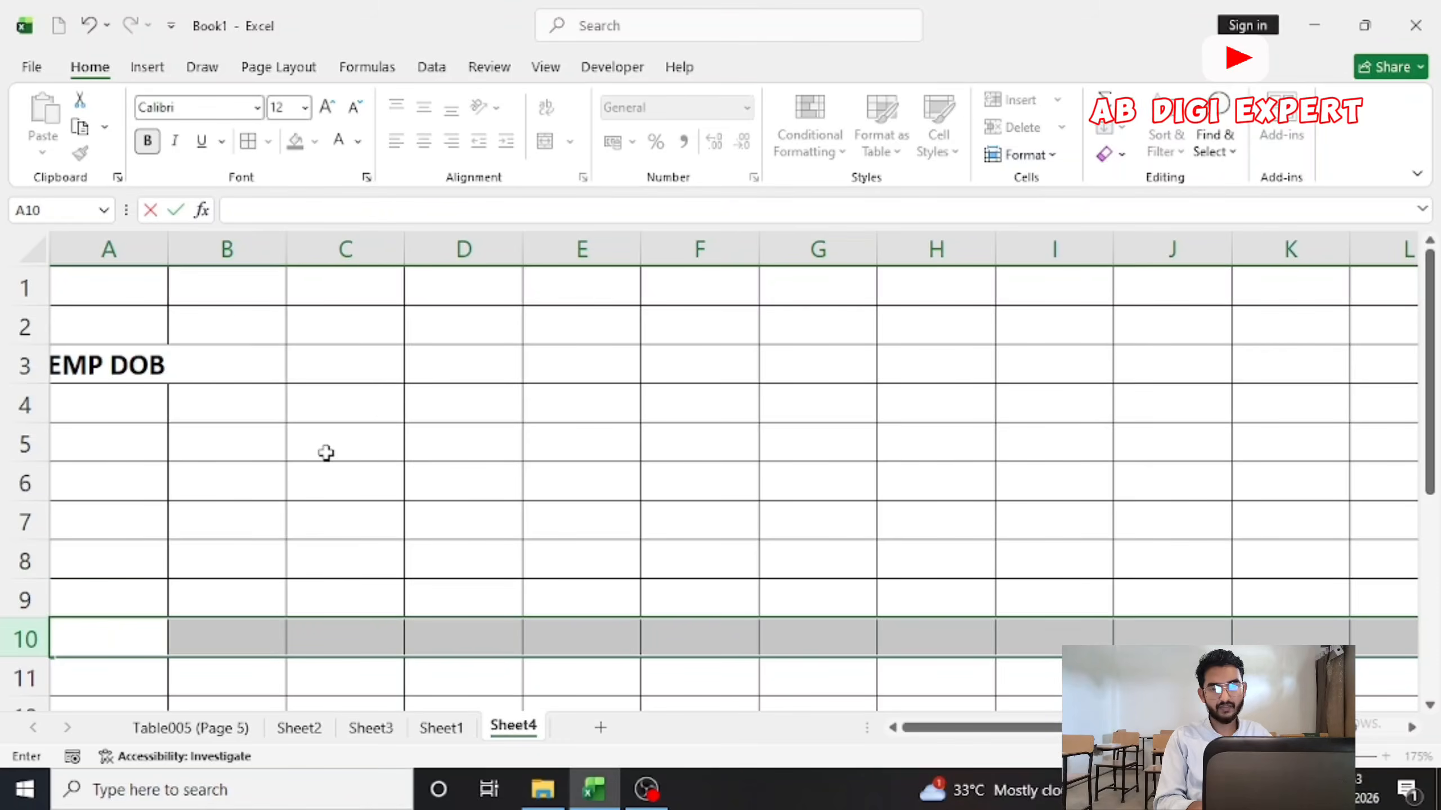
Step: Replace the space in the A3 header with a comma so it reads "EMP,DOB"
double_click(146, 357)
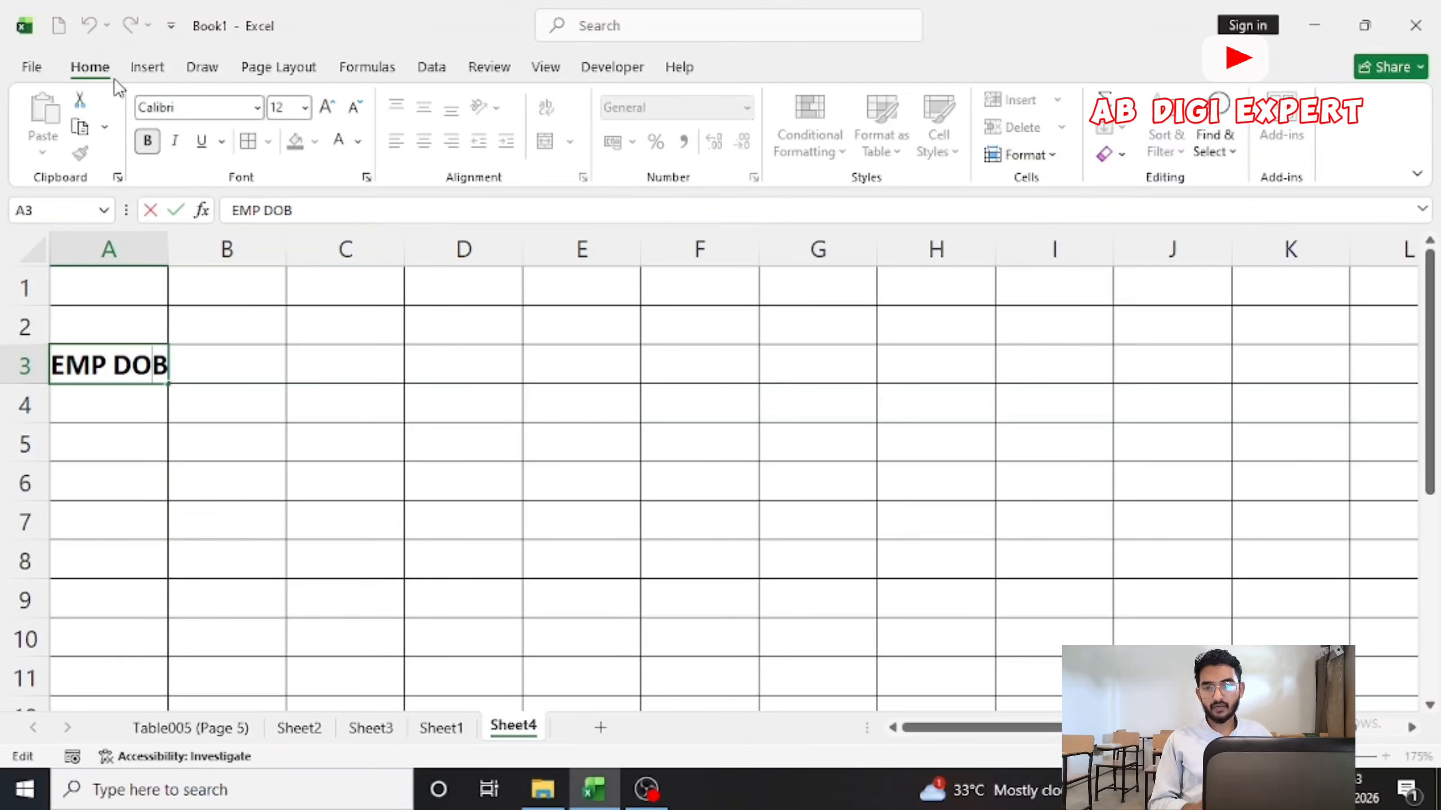
left_click(116, 363)
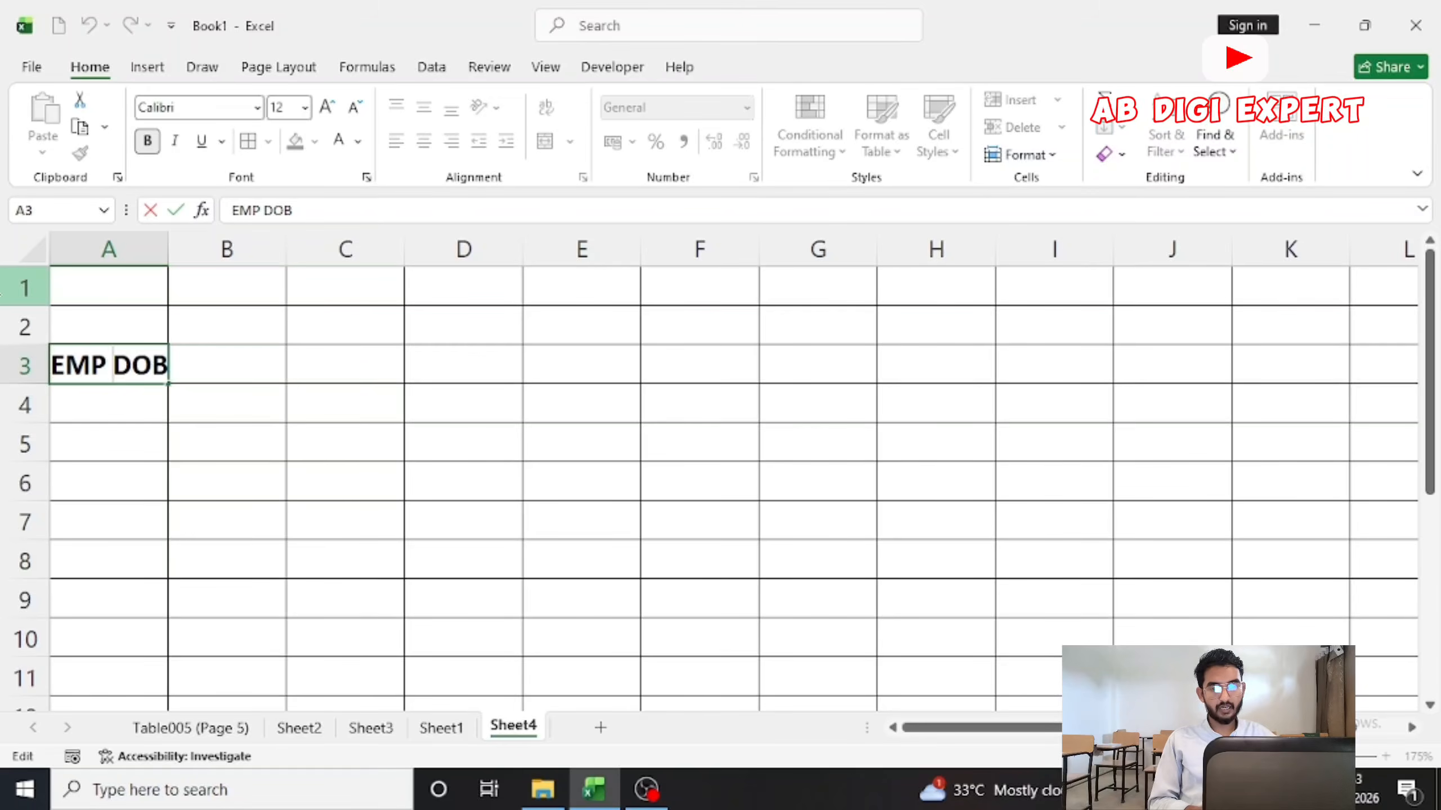
key("BackSpace")
type(",")
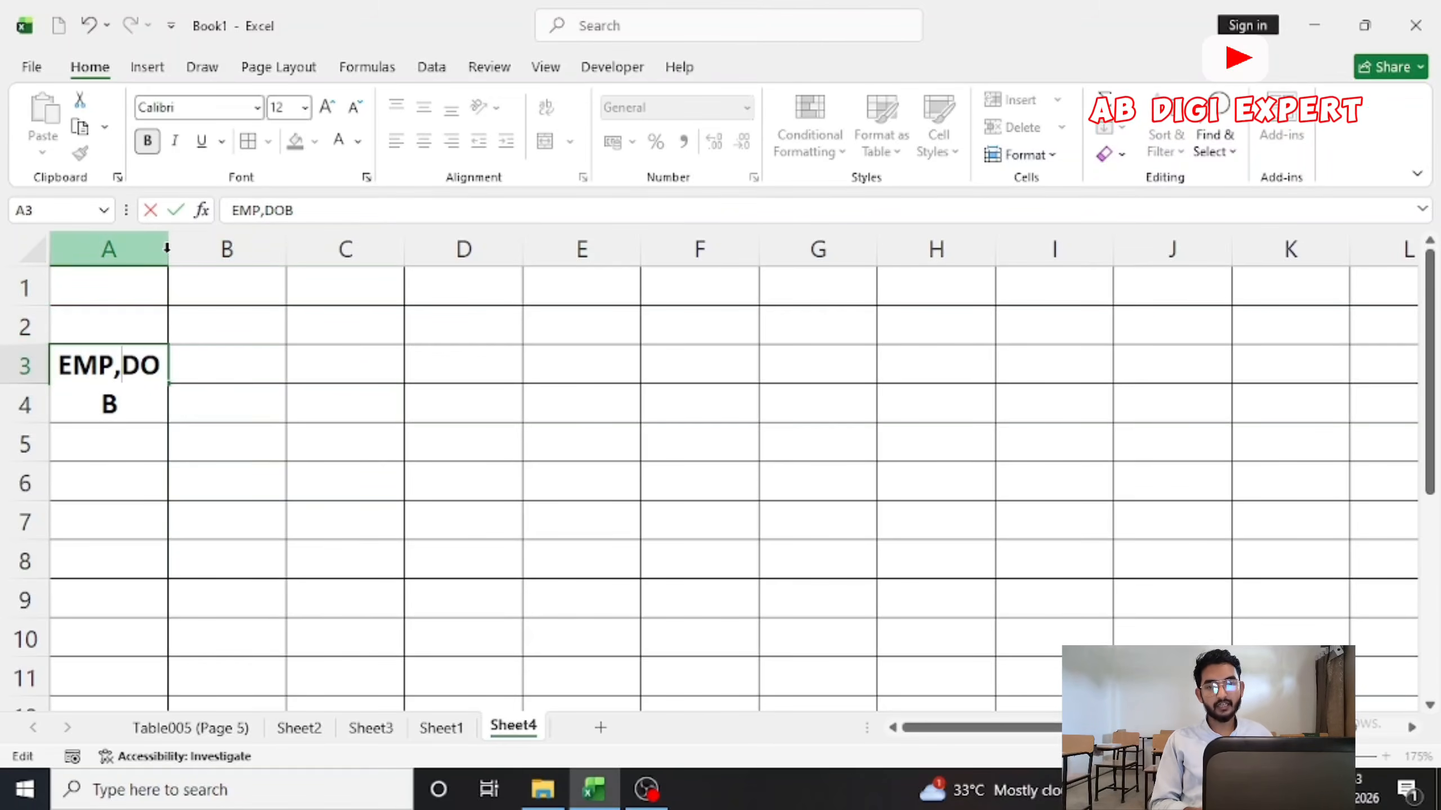
Step: Widen column A of Sheet4 to about four times the default column width
left_click(161, 250)
double_click(165, 252)
left_click_drag(185, 257, 505, 341)
Step: Extend the comma-separated header in cell A3 of Sheet4 to read "EMP,DOB,ADHAR,MONO,SALARY,ID"
double_click(356, 367)
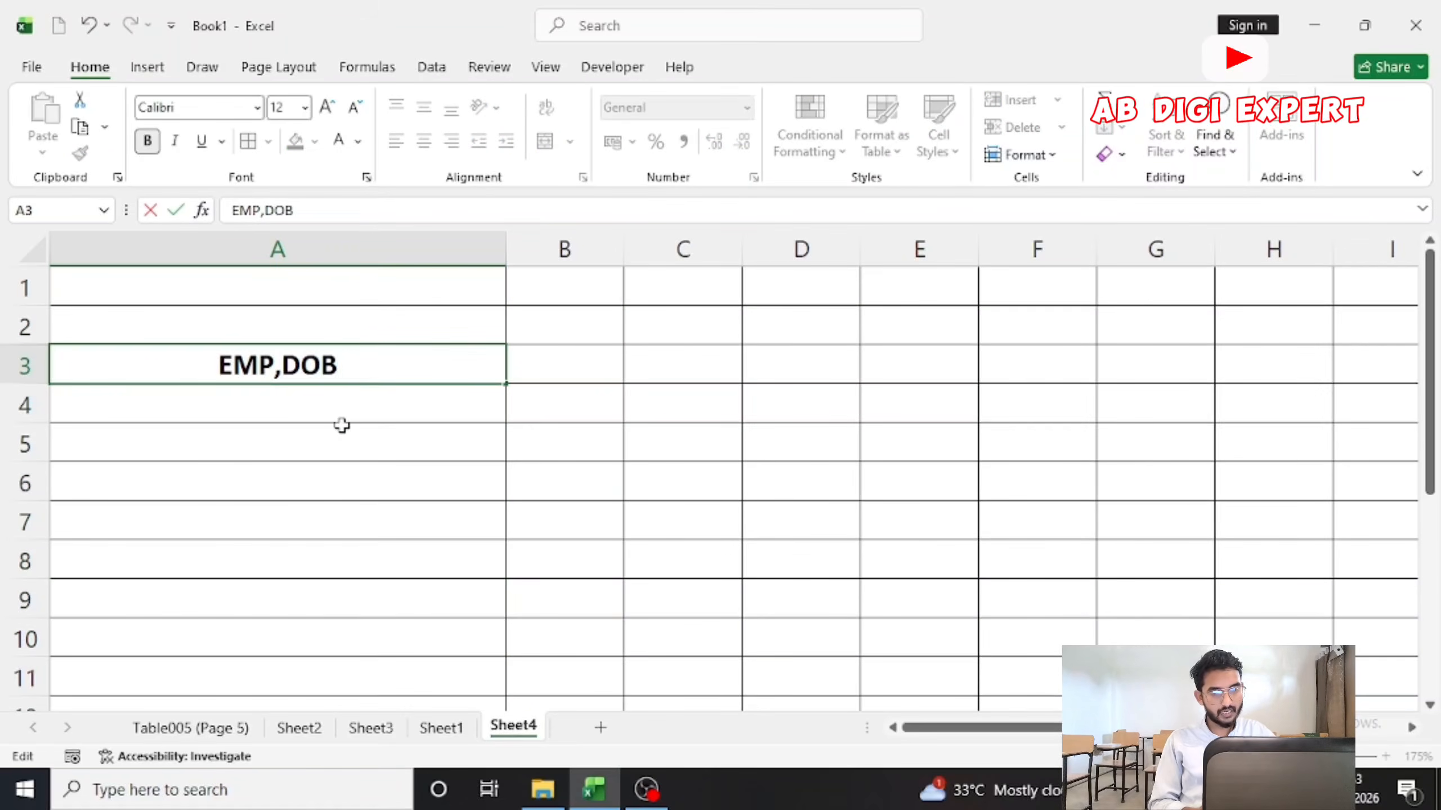
type(",ADHAR")
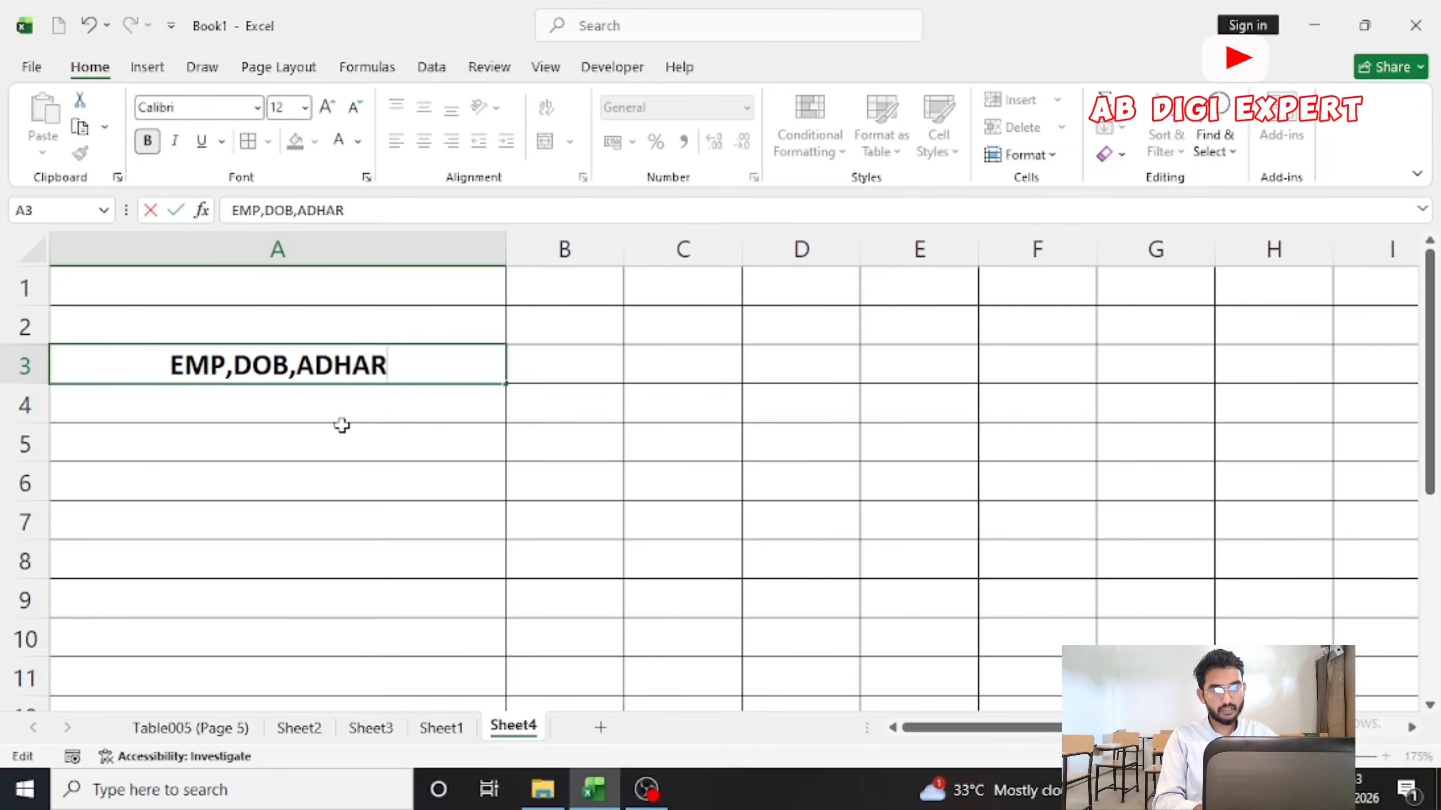
type(",")
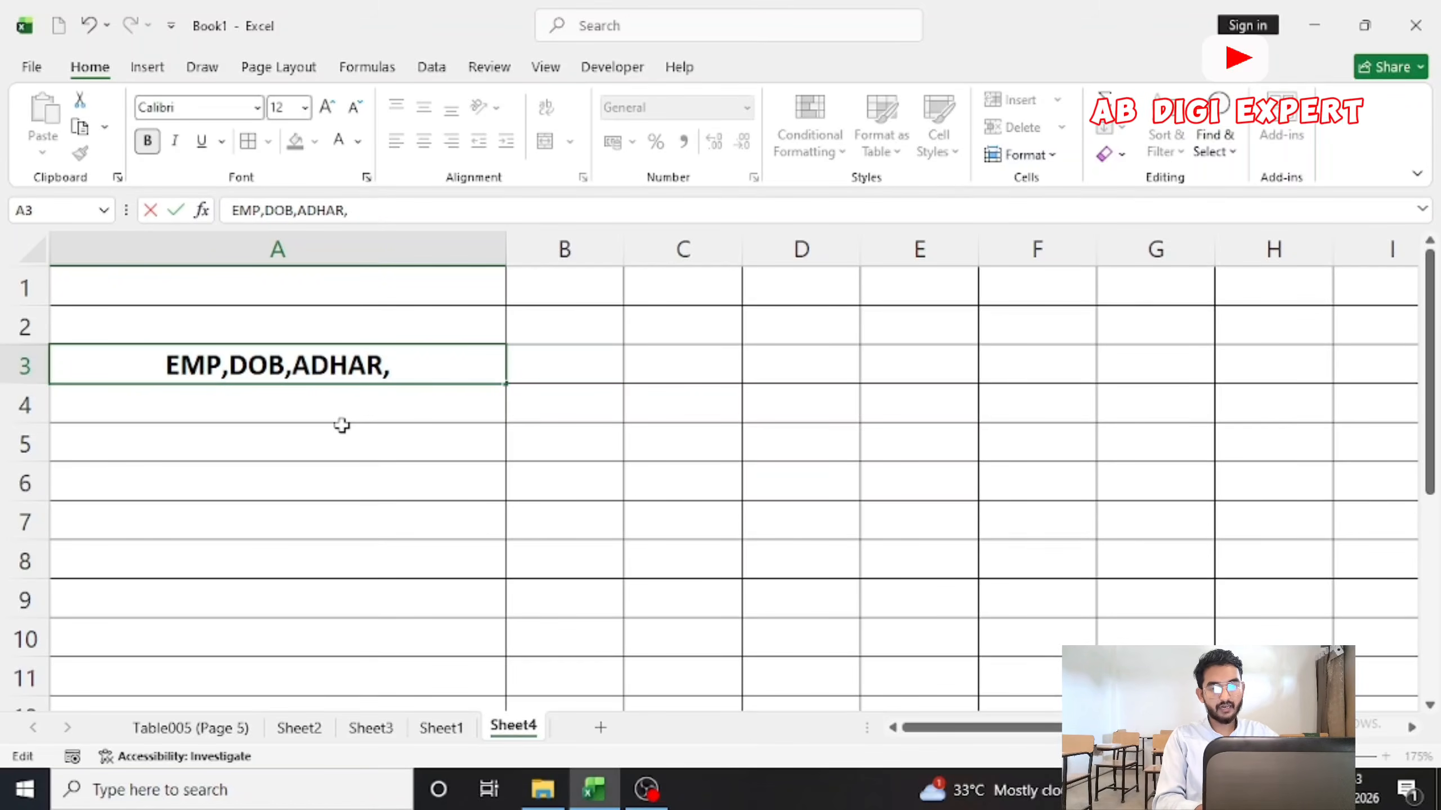
type("MONO")
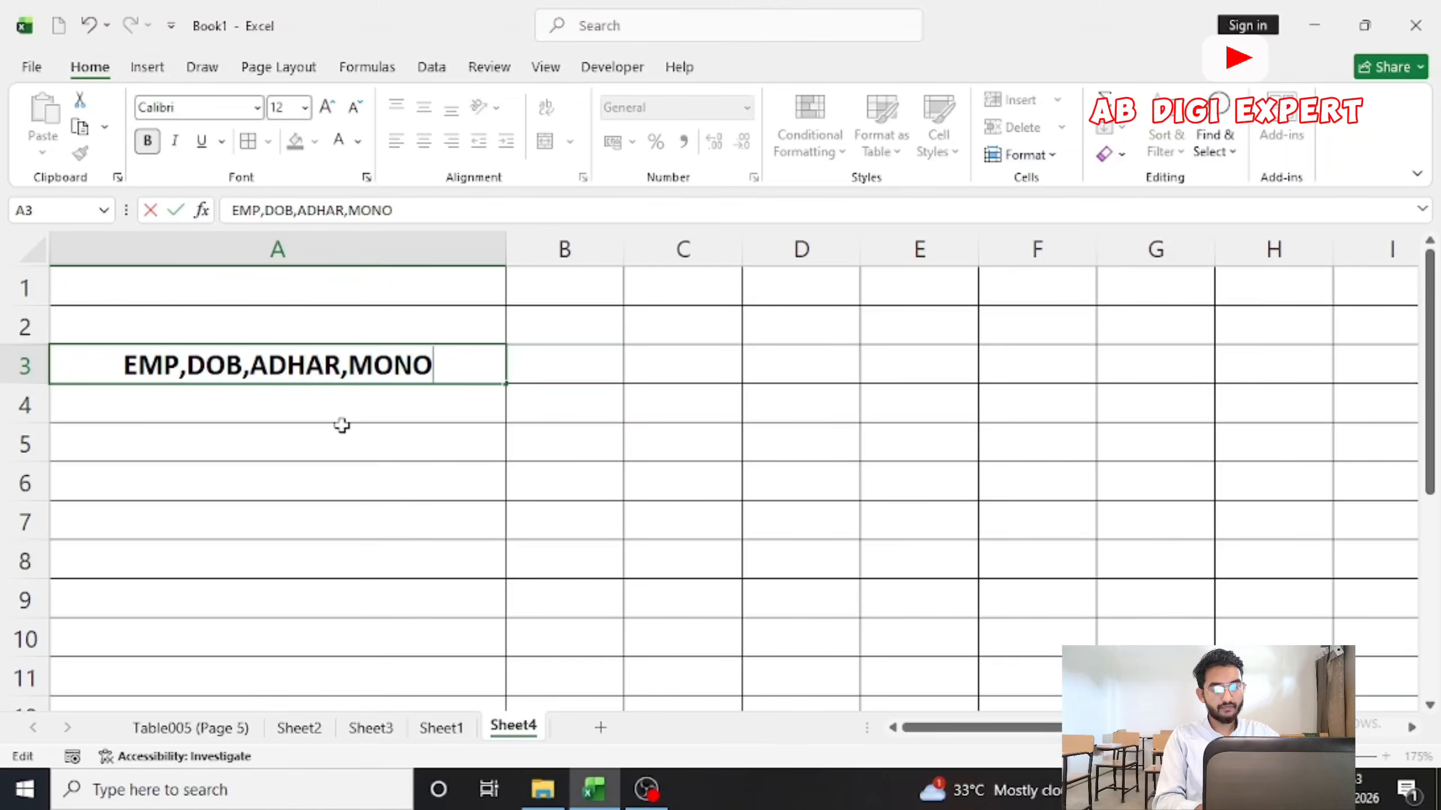
type(",")
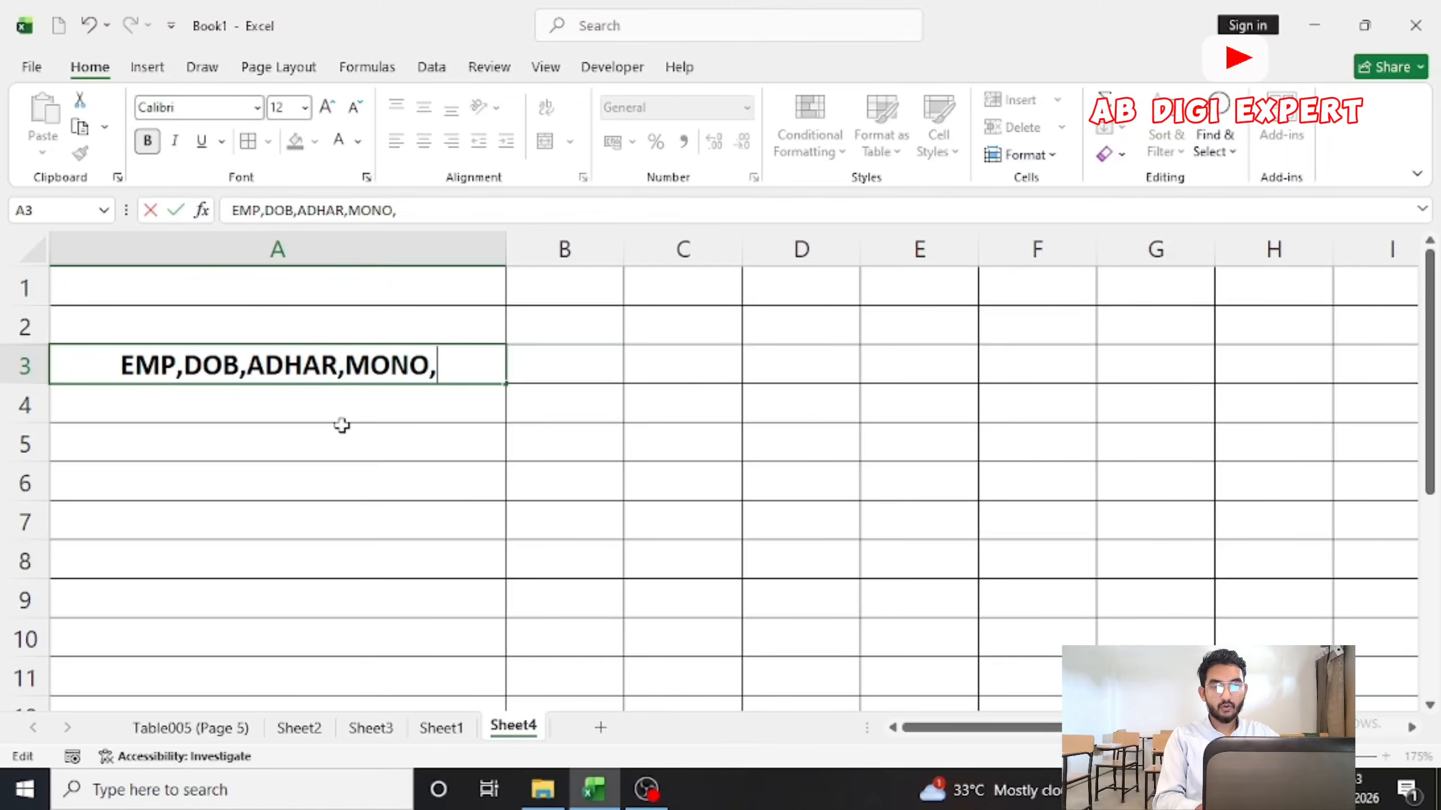
type("SALARY,")
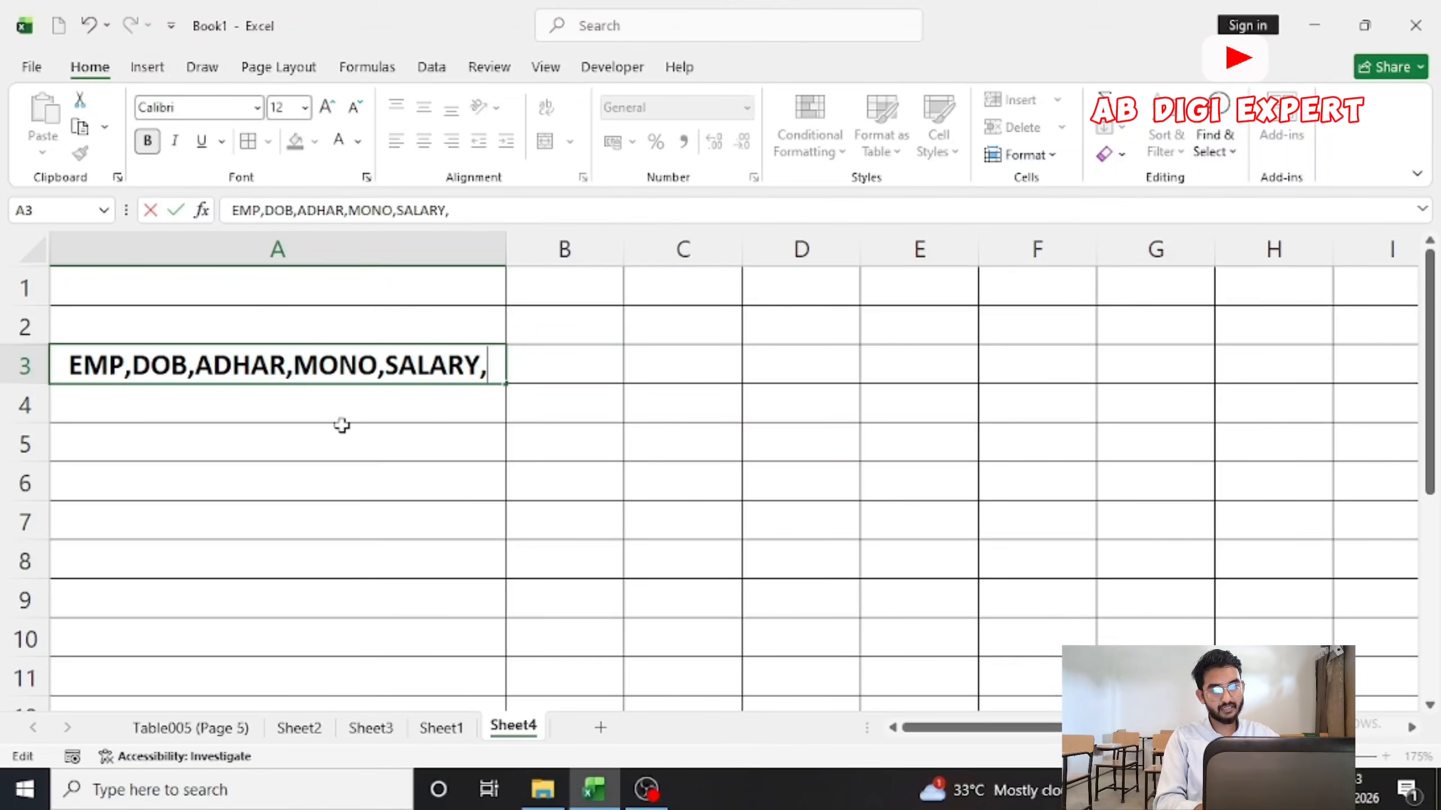
type("ID")
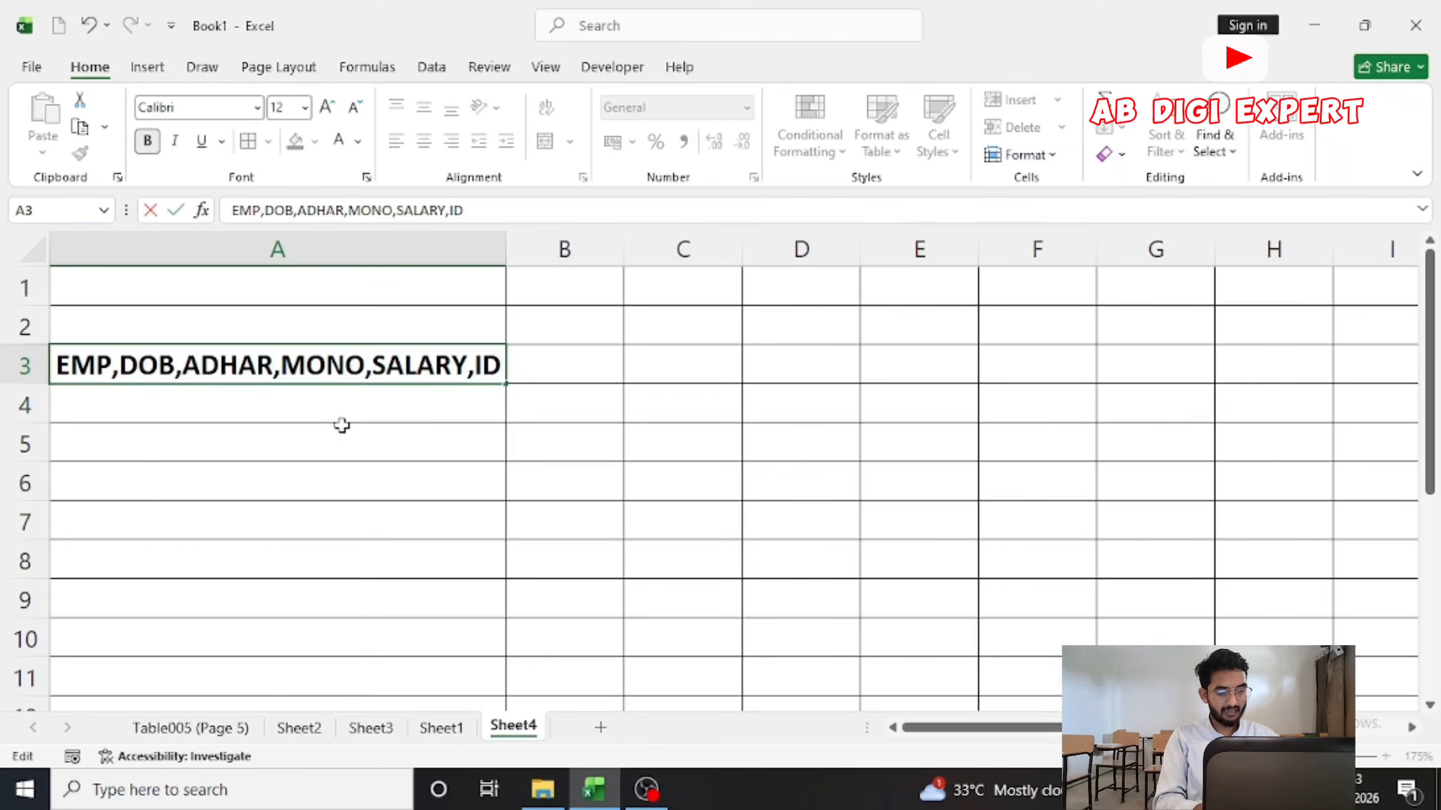
left_click(411, 492)
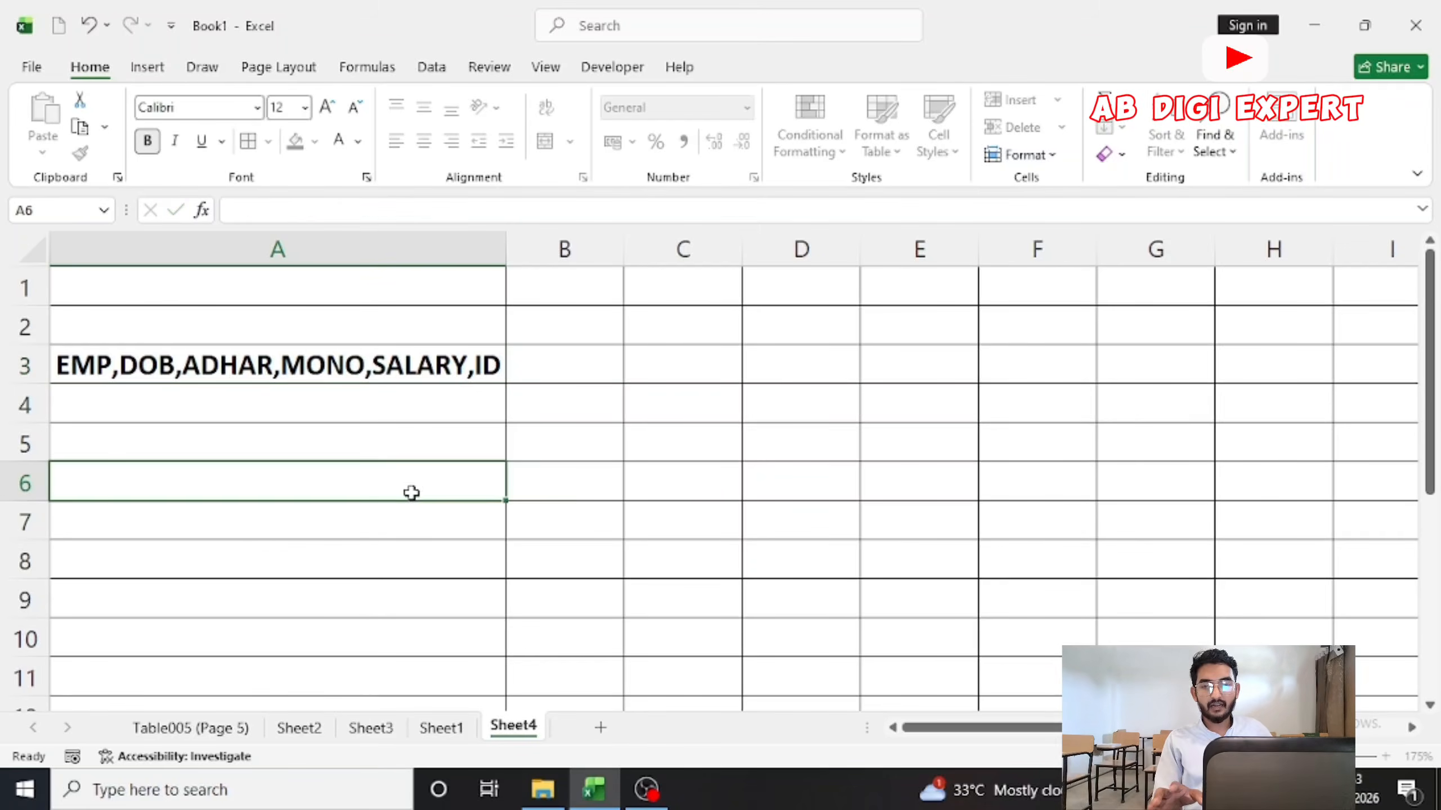
Step: Narrow column A of Sheet4 to about two and a half times the default column width
left_click_drag(505, 251, 338, 266)
left_click(306, 358)
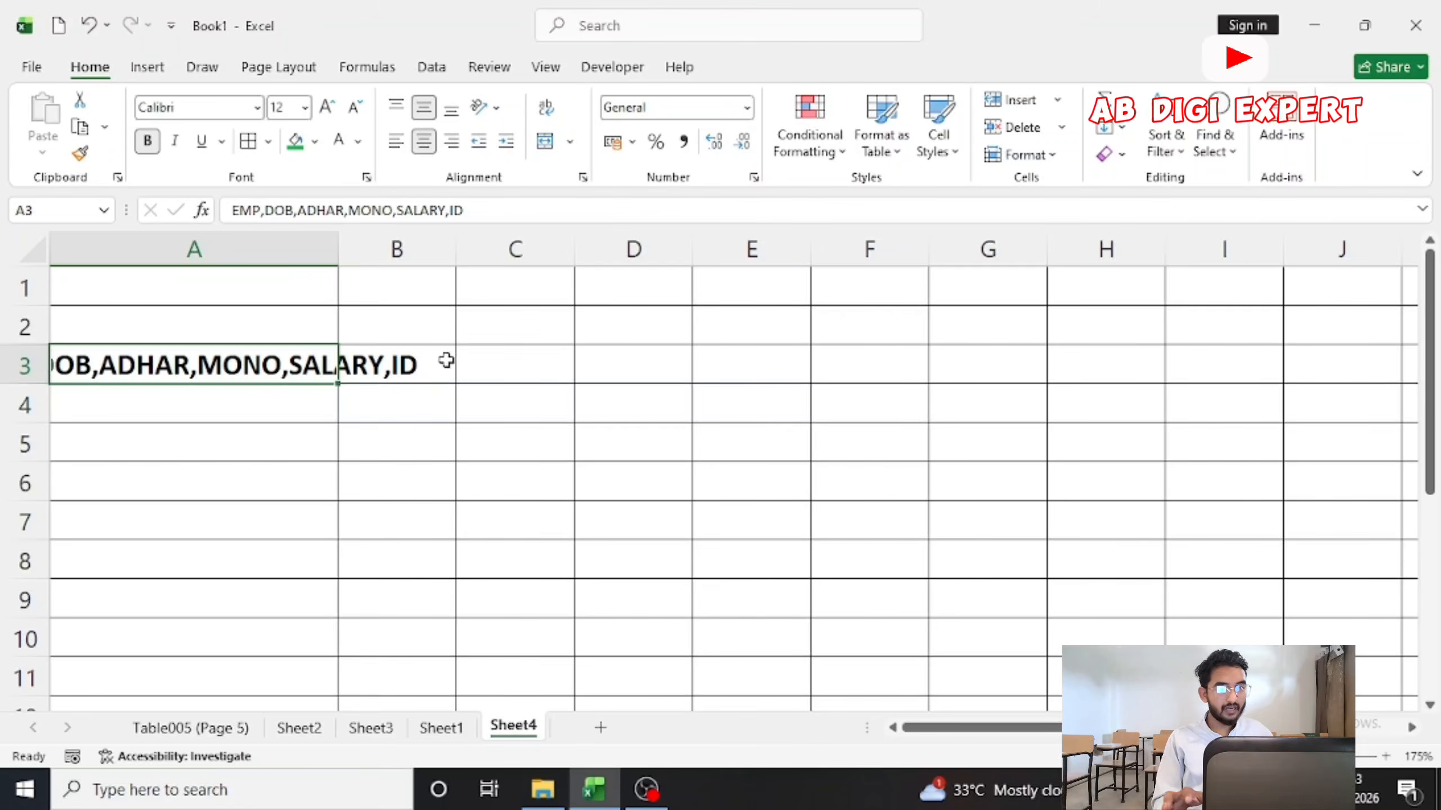
left_click(446, 361)
left_click(562, 364)
left_click(94, 369)
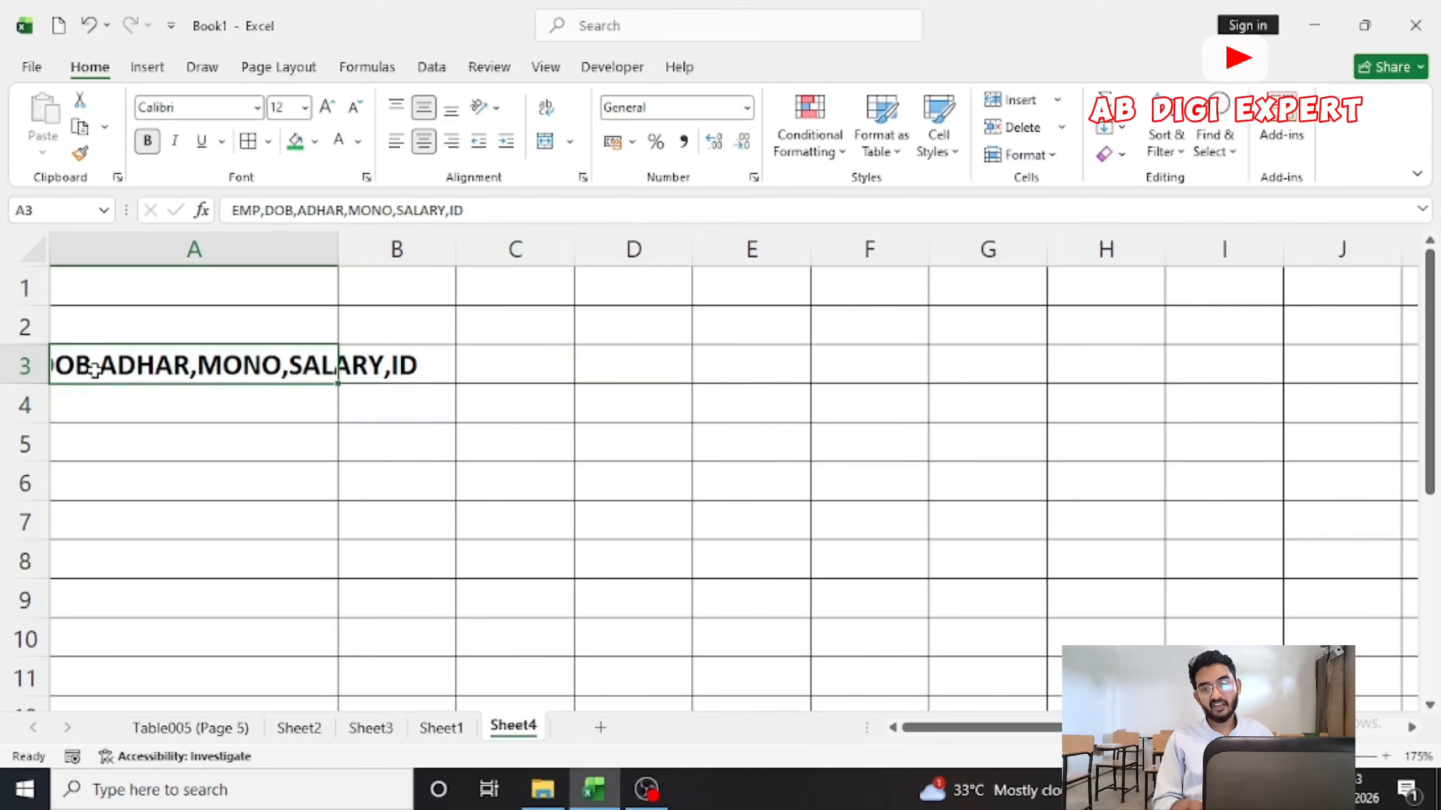
double_click(94, 369)
left_click_drag(117, 366, 54, 365)
key("ctrl+c")
left_click(443, 422)
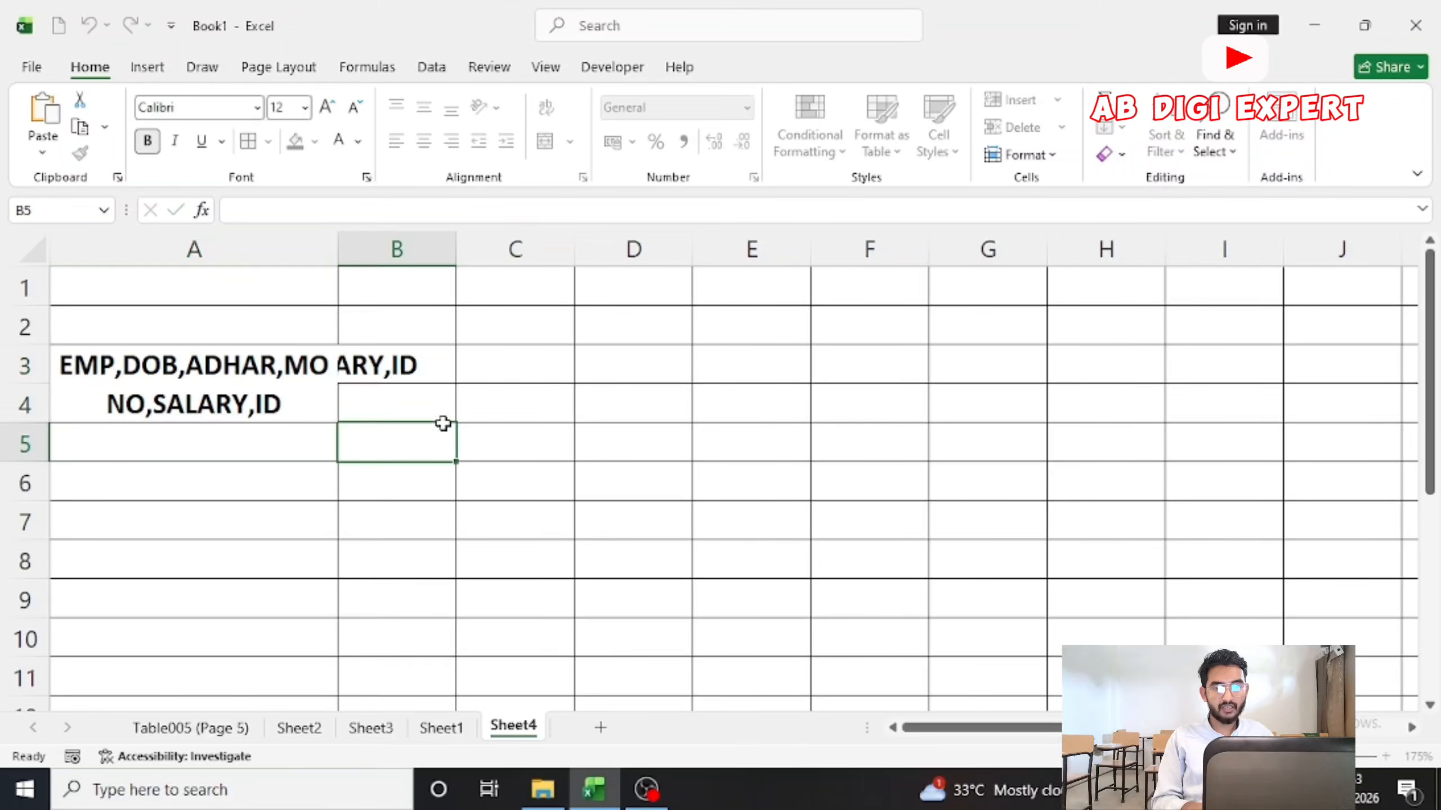
left_click(445, 366)
key("ctrl+c")
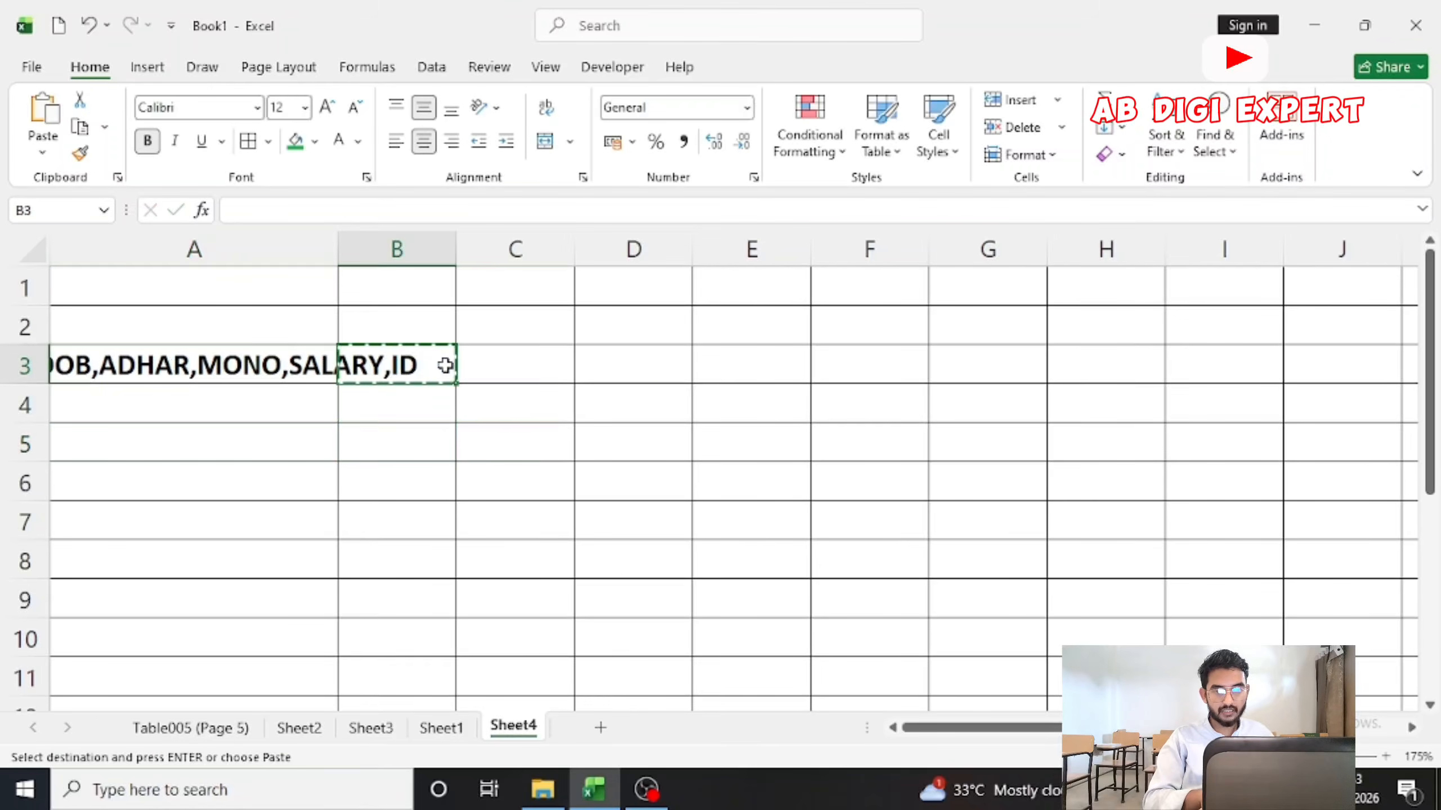
left_click(434, 421)
left_click(520, 367)
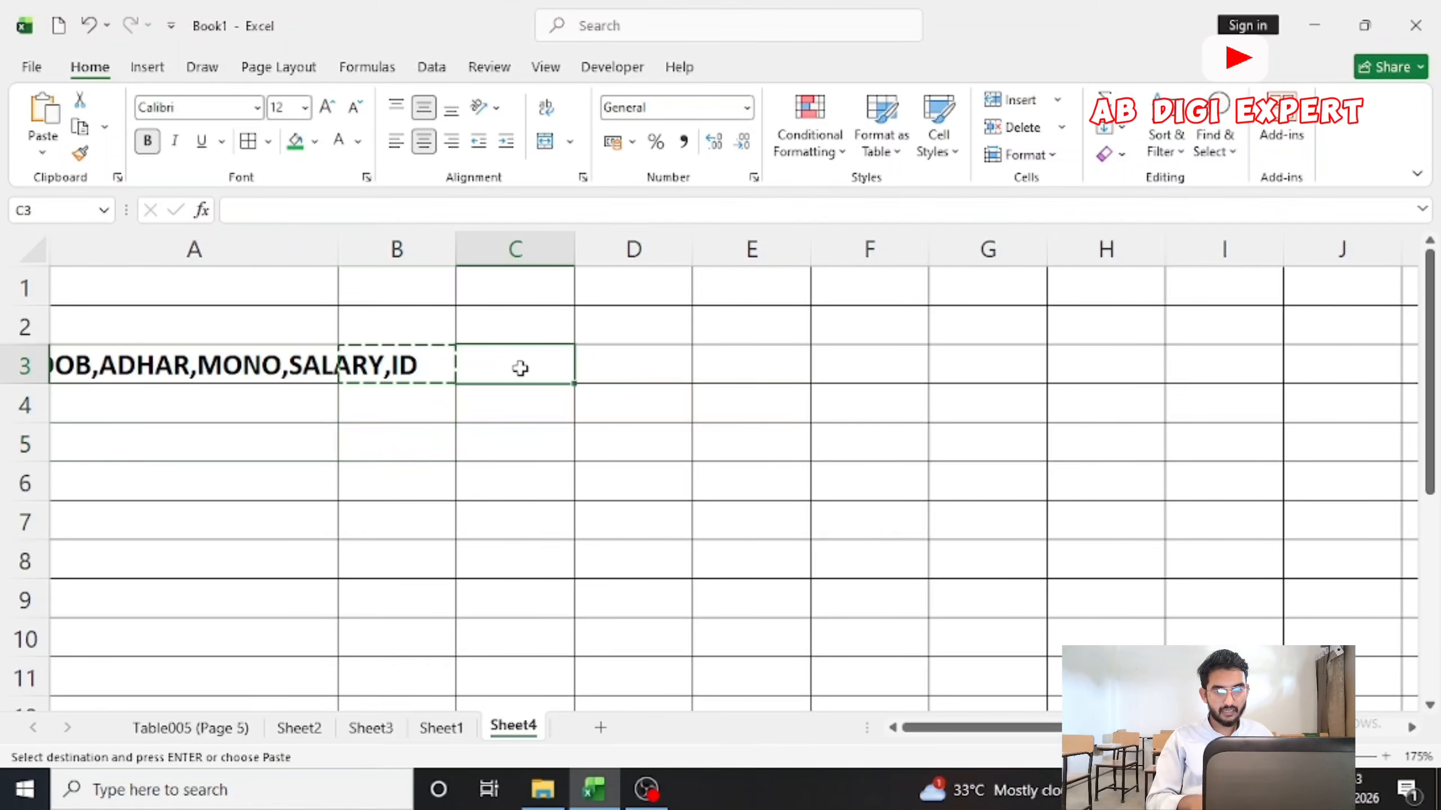
Step: Copy only the word EMP from the A3 header text into cell B3 and autofit column B to it
double_click(113, 366)
left_click_drag(114, 366, 60, 367)
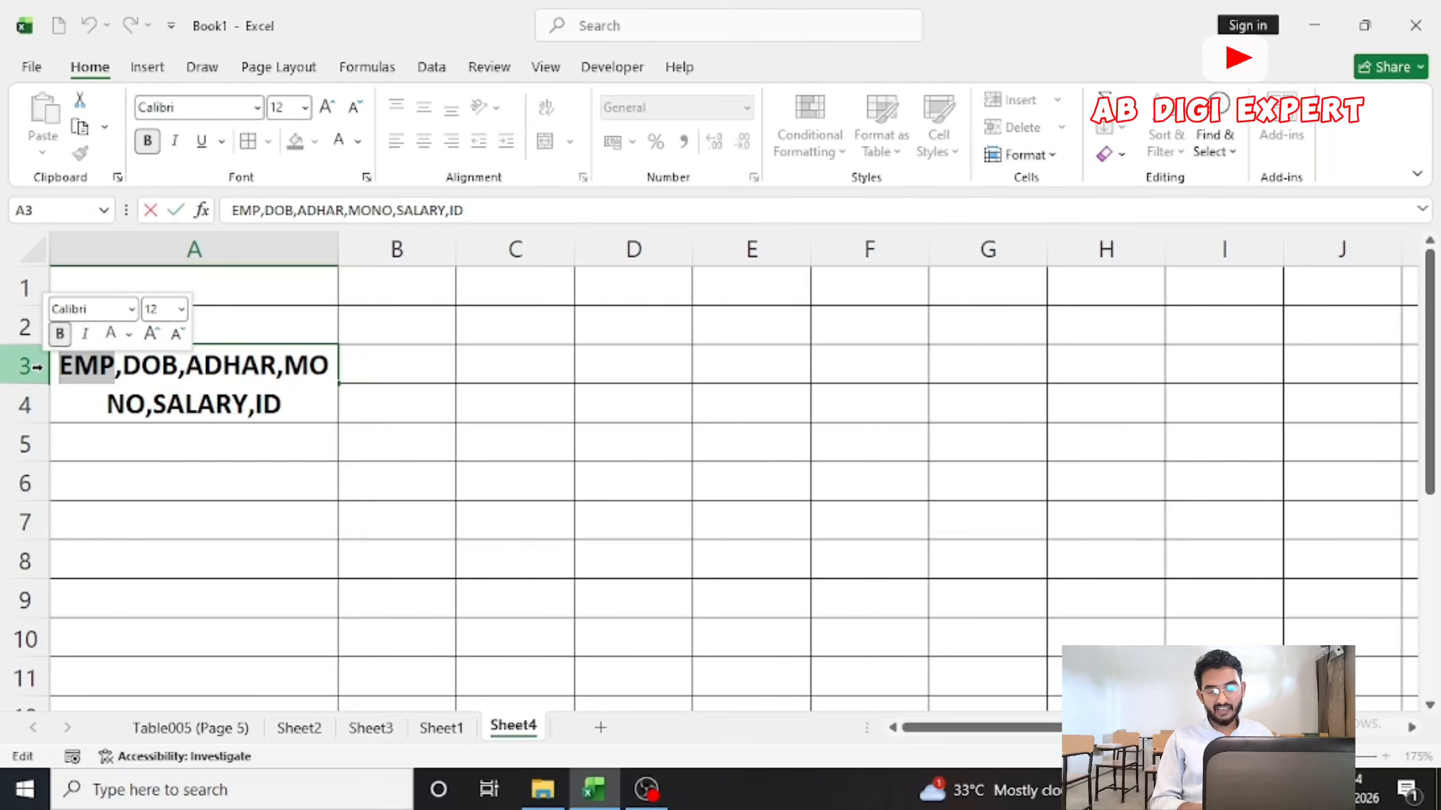
left_click(440, 361)
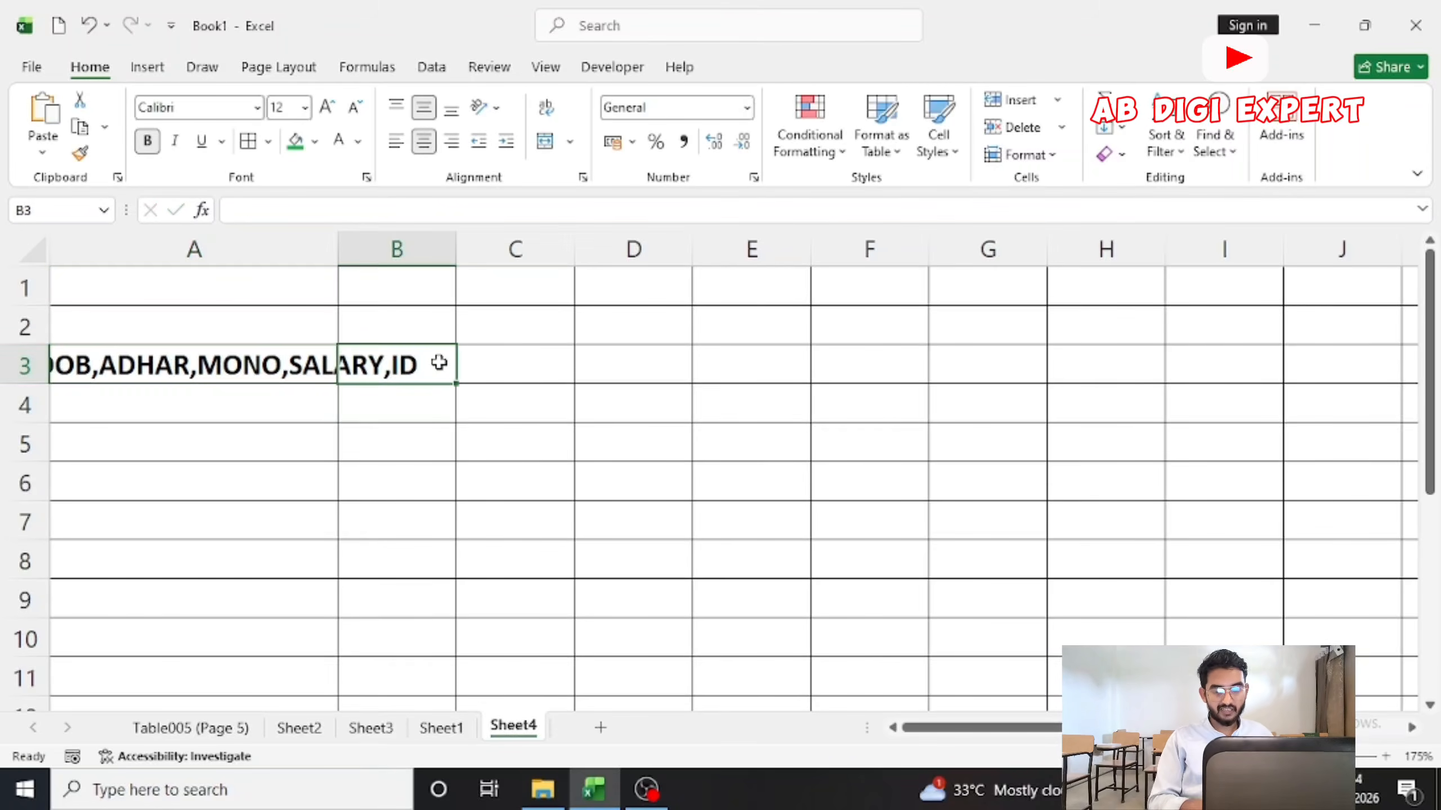
key("ctrl+v")
double_click(457, 251)
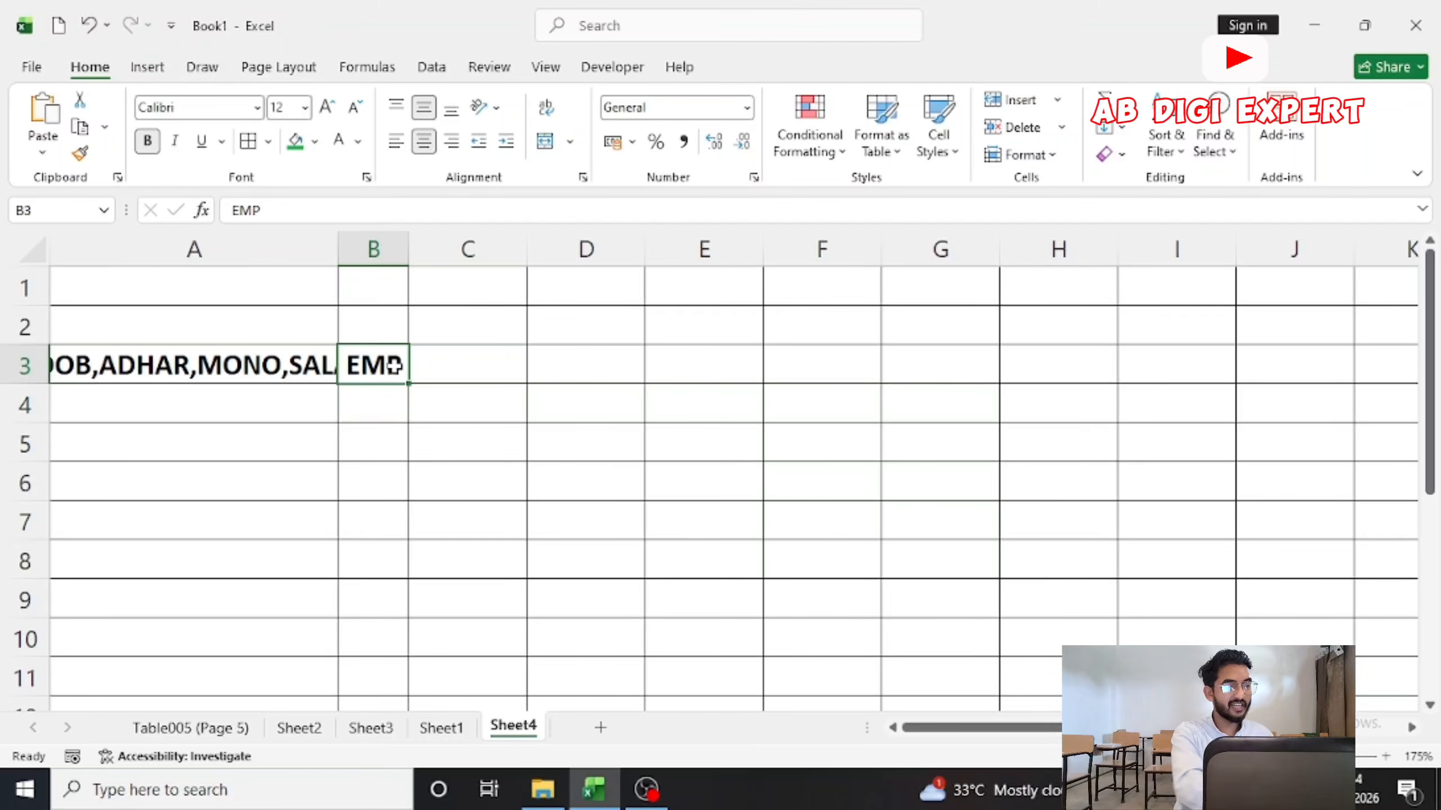
Step: Clear cell B3 and resize column A to about two and a half times the default column width
key("Delete")
double_click(340, 249)
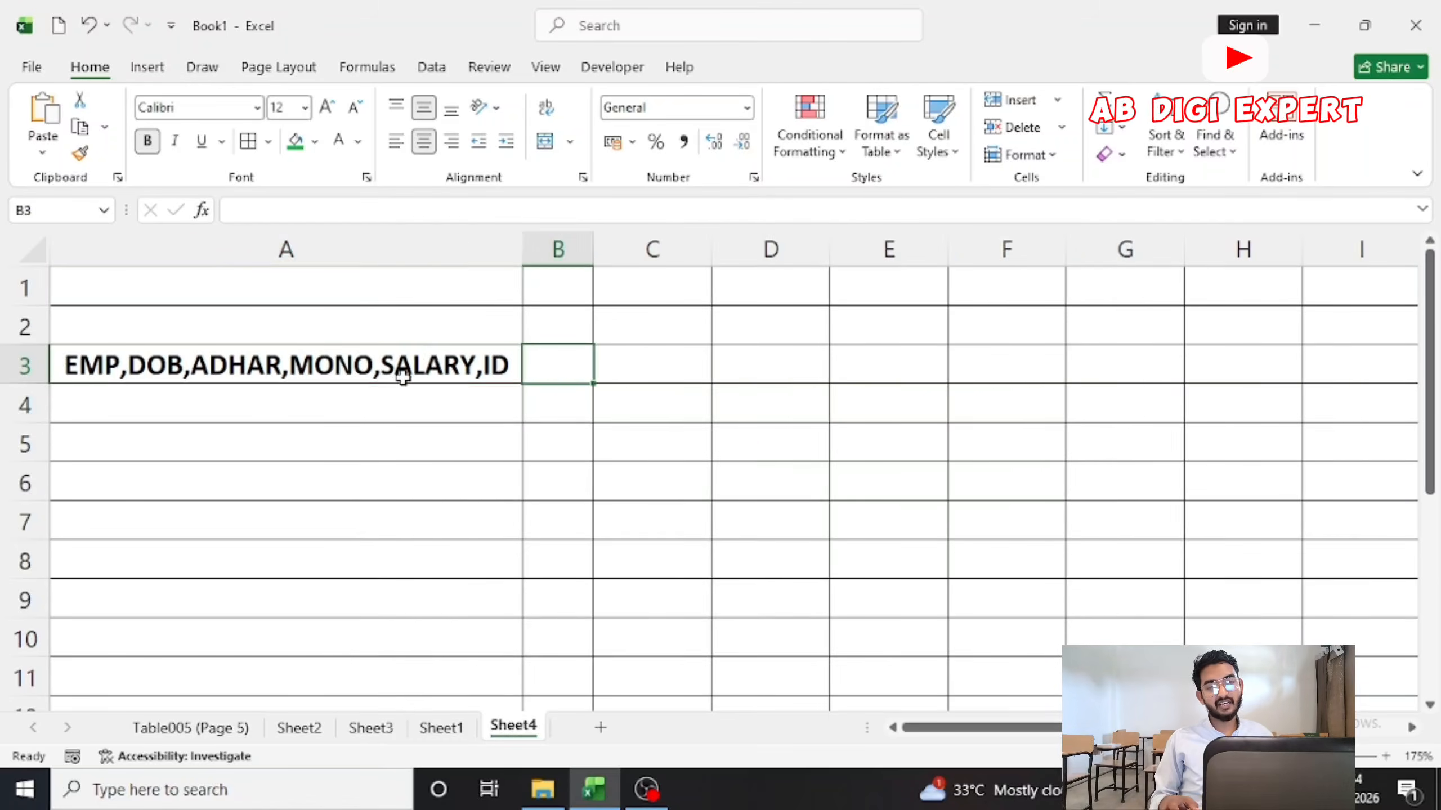
left_click(403, 368)
left_click_drag(515, 249, 357, 278)
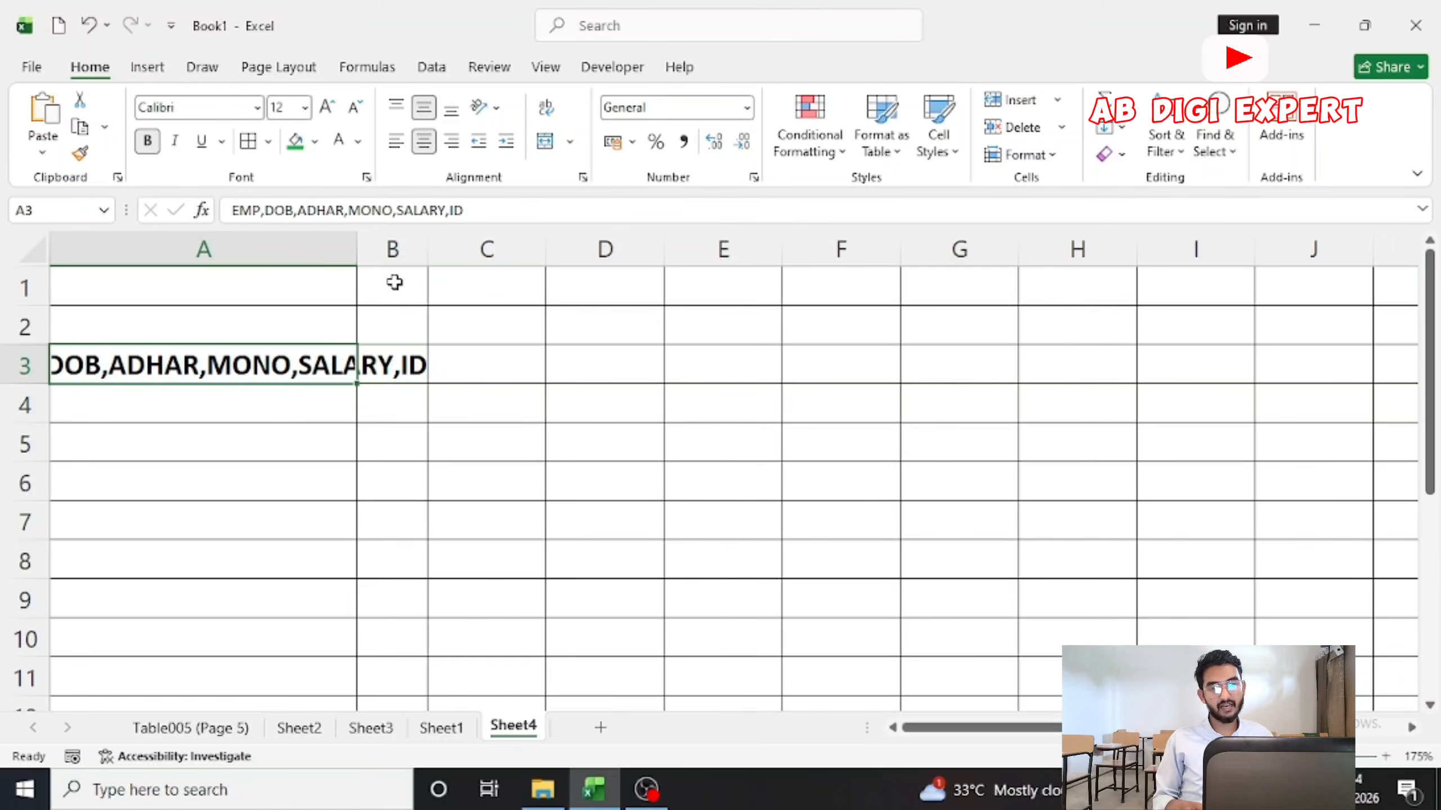
Step: Start Text to Columns on cell A3 as delimited data, with Comma as the only delimiter
left_click(427, 70)
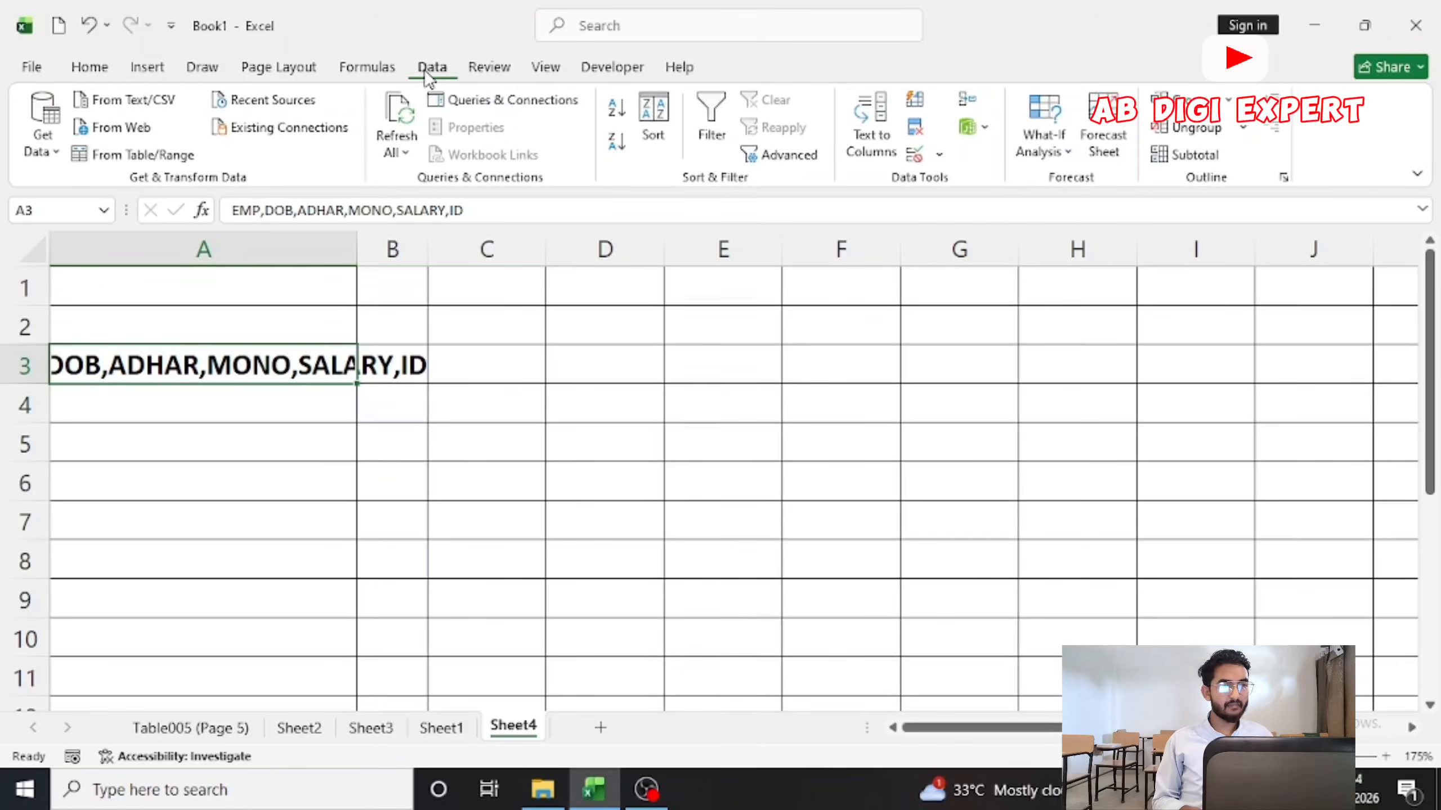
left_click(891, 142)
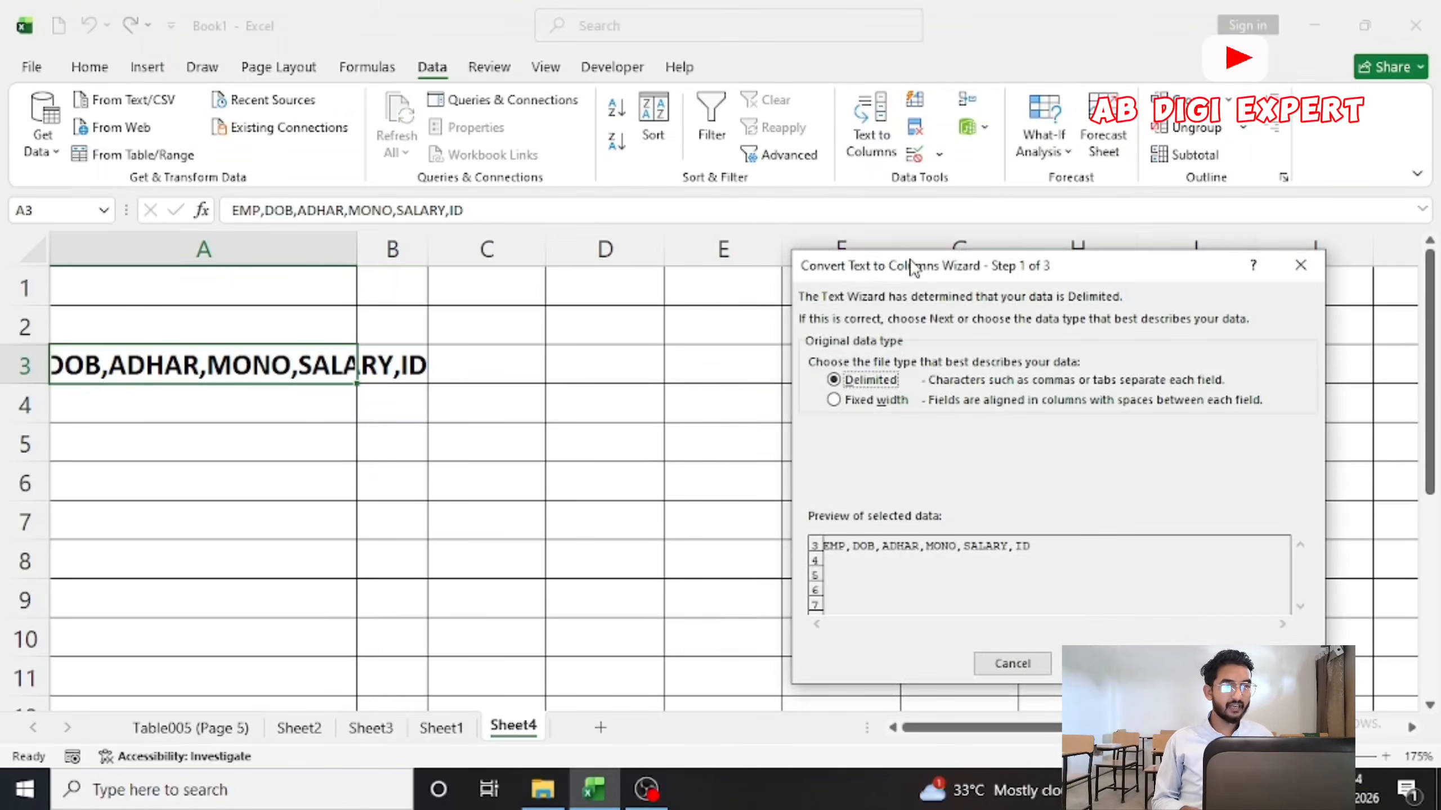
left_click_drag(910, 265, 630, 17)
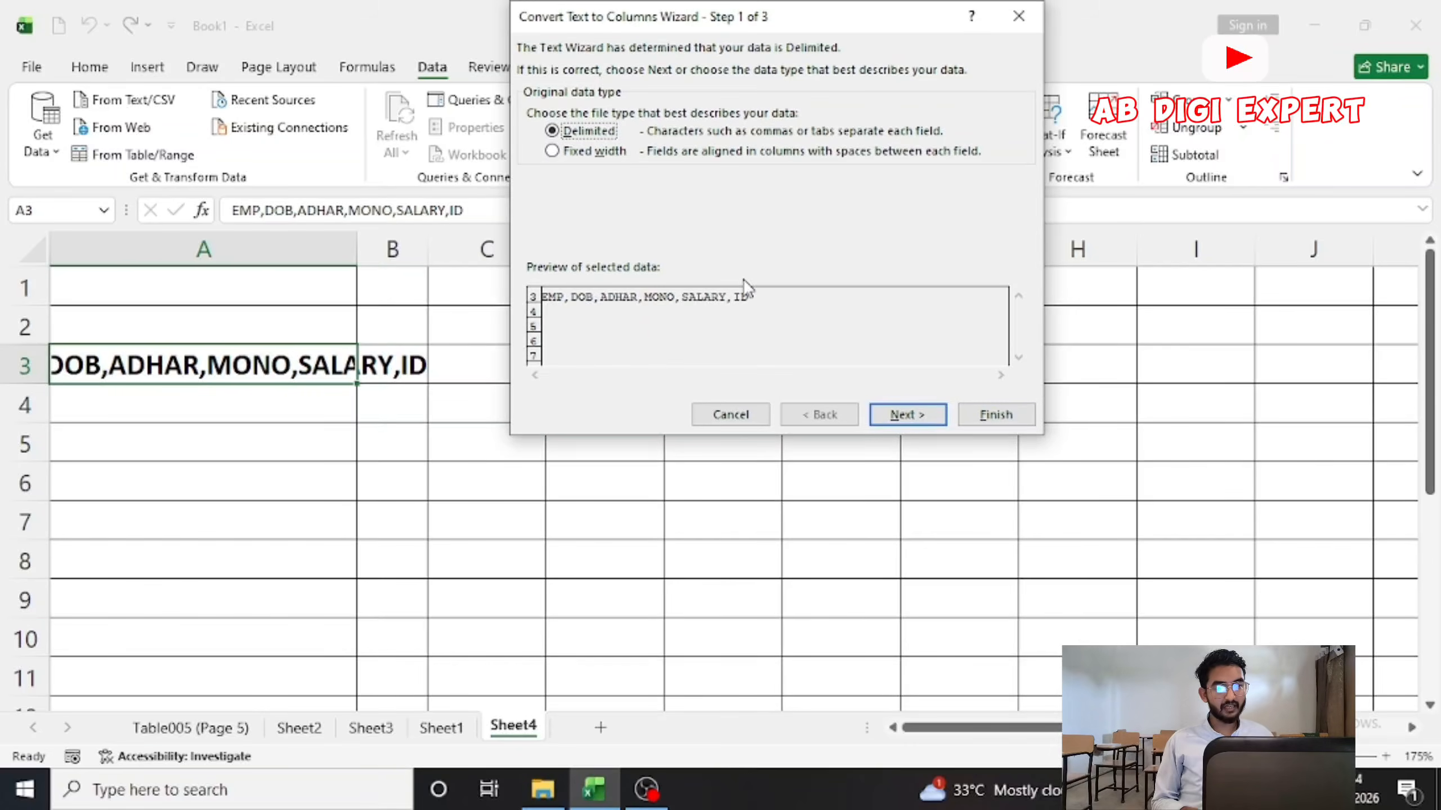
left_click(908, 415)
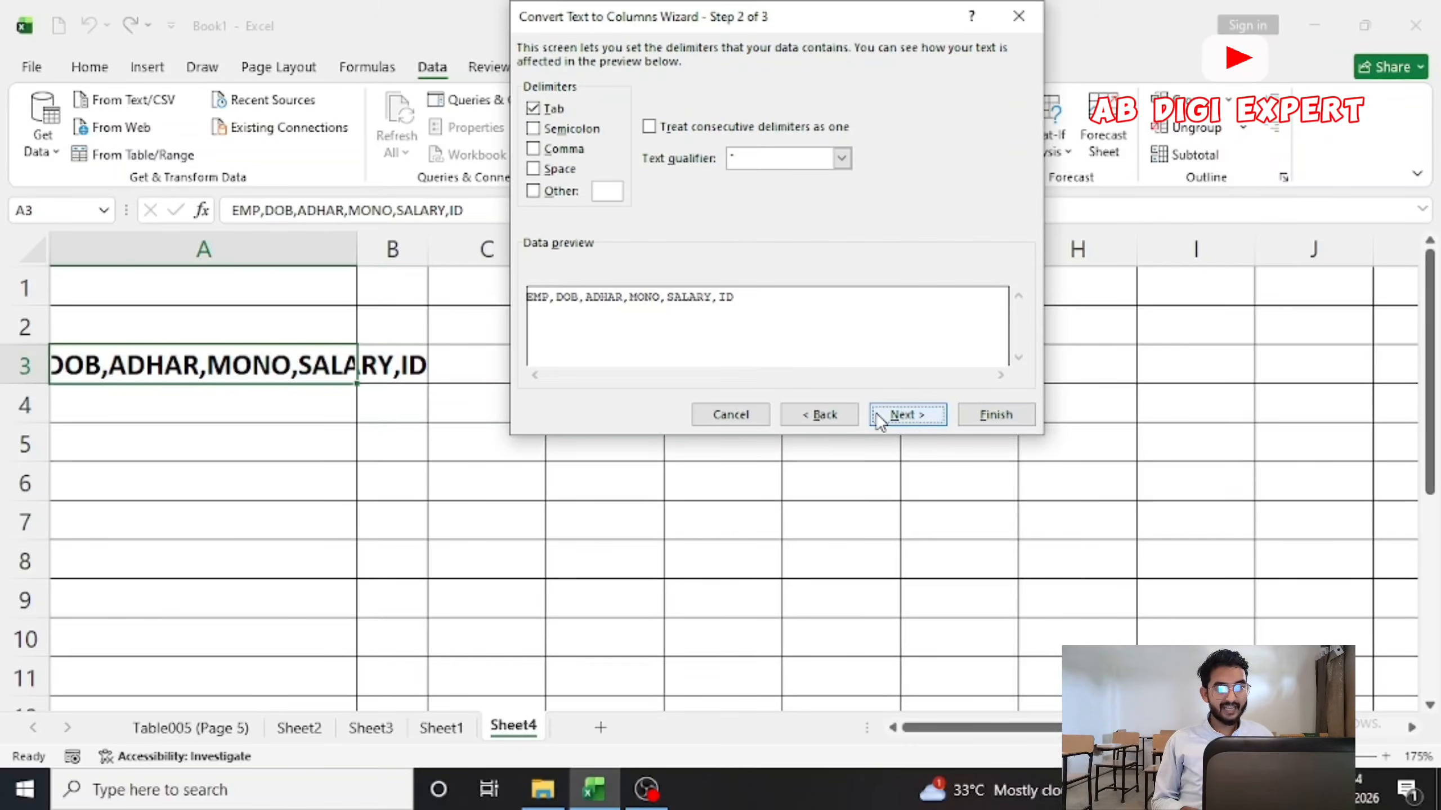
left_click(544, 127)
left_click(539, 150)
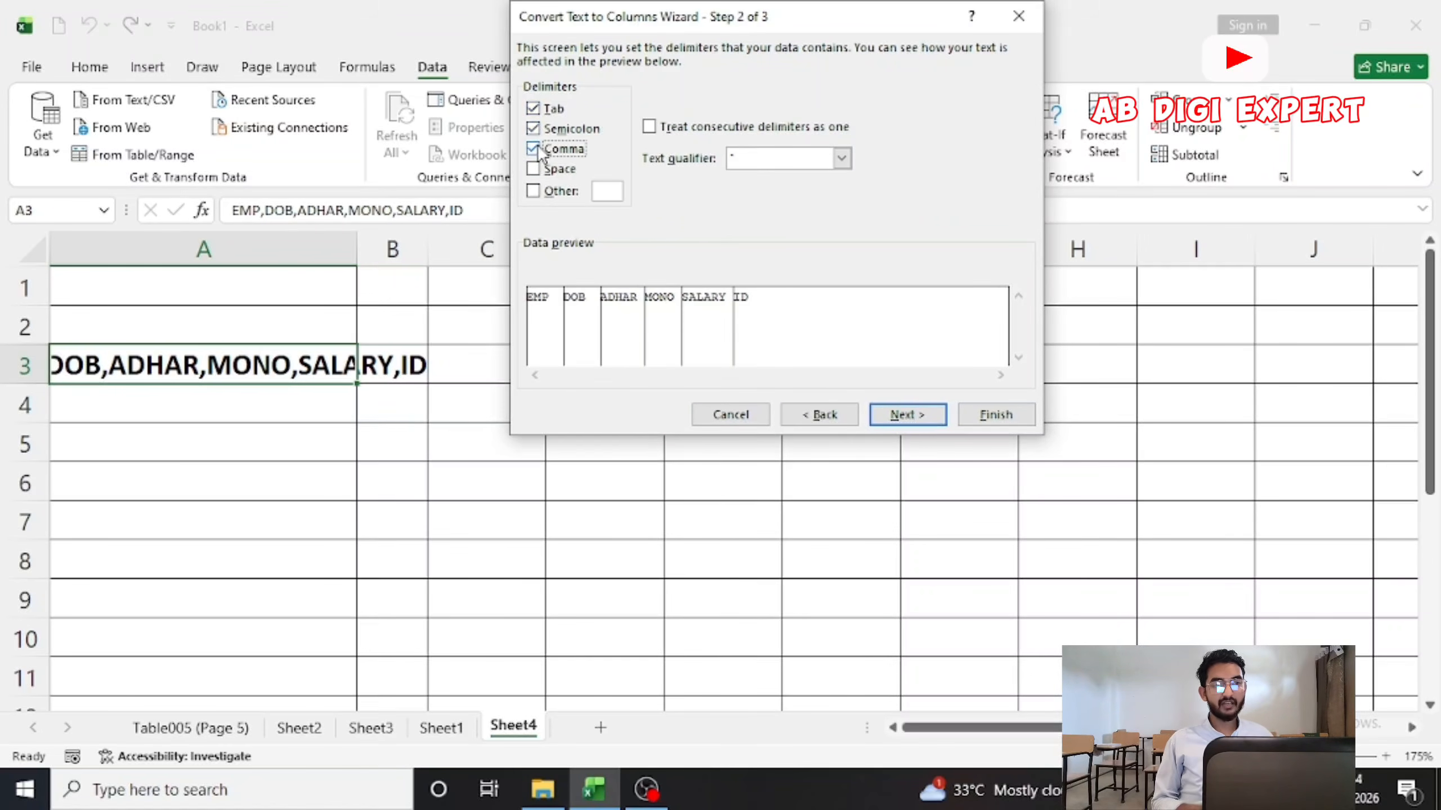
left_click(539, 129)
left_click(539, 110)
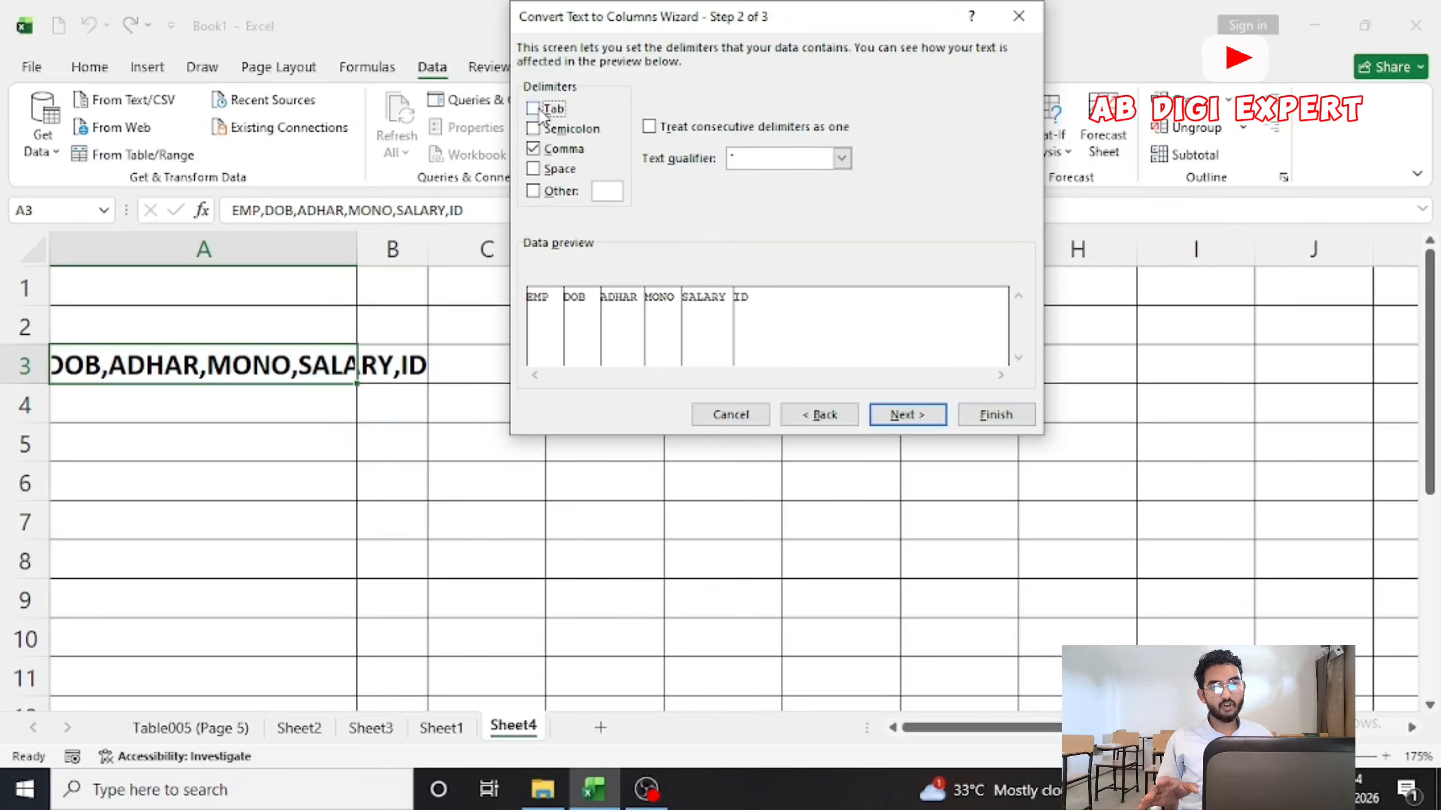
Step: Finish the Text to Columns conversion of A3, allowing the existing data to be replaced
left_click(914, 418)
left_click(988, 416)
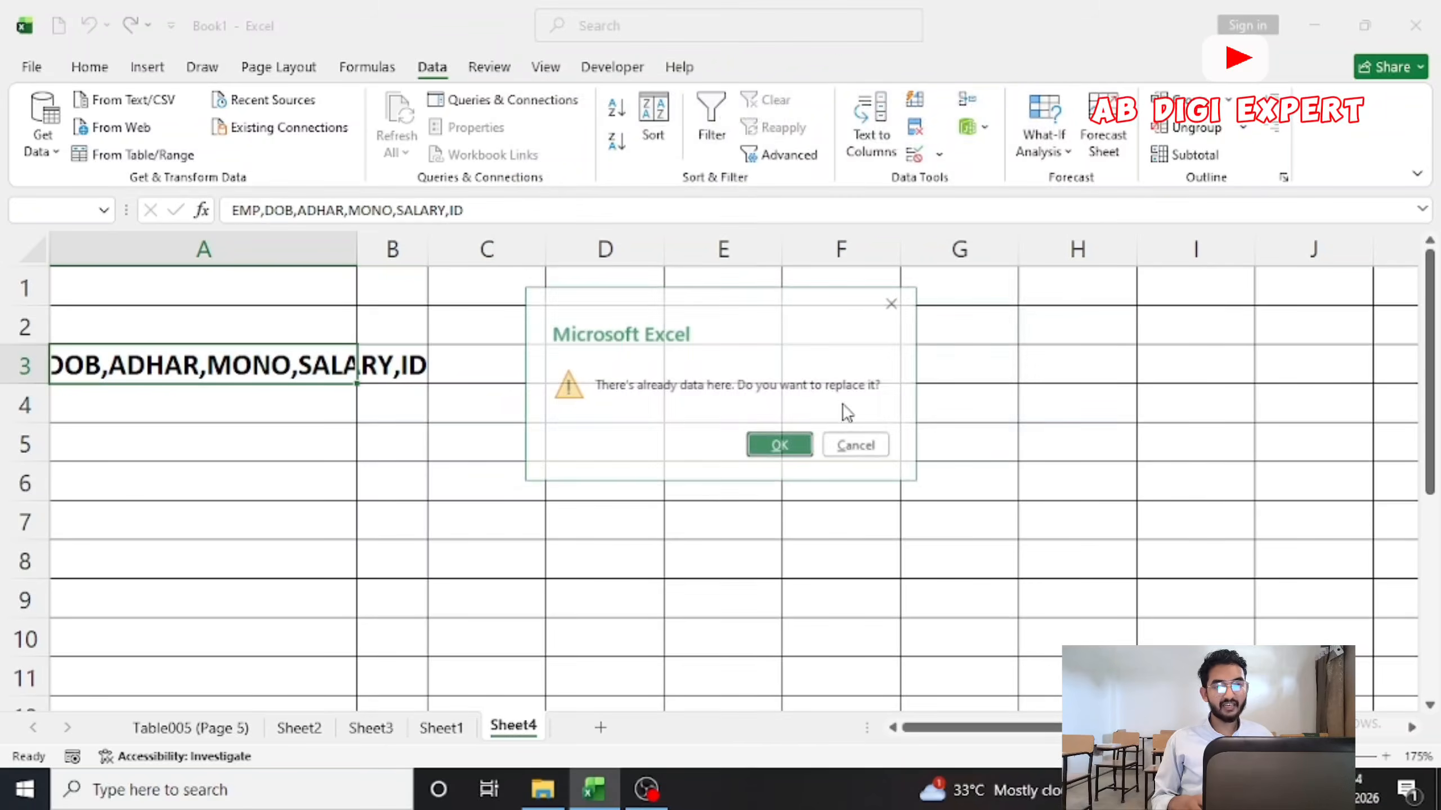
left_click(781, 445)
left_click(391, 405)
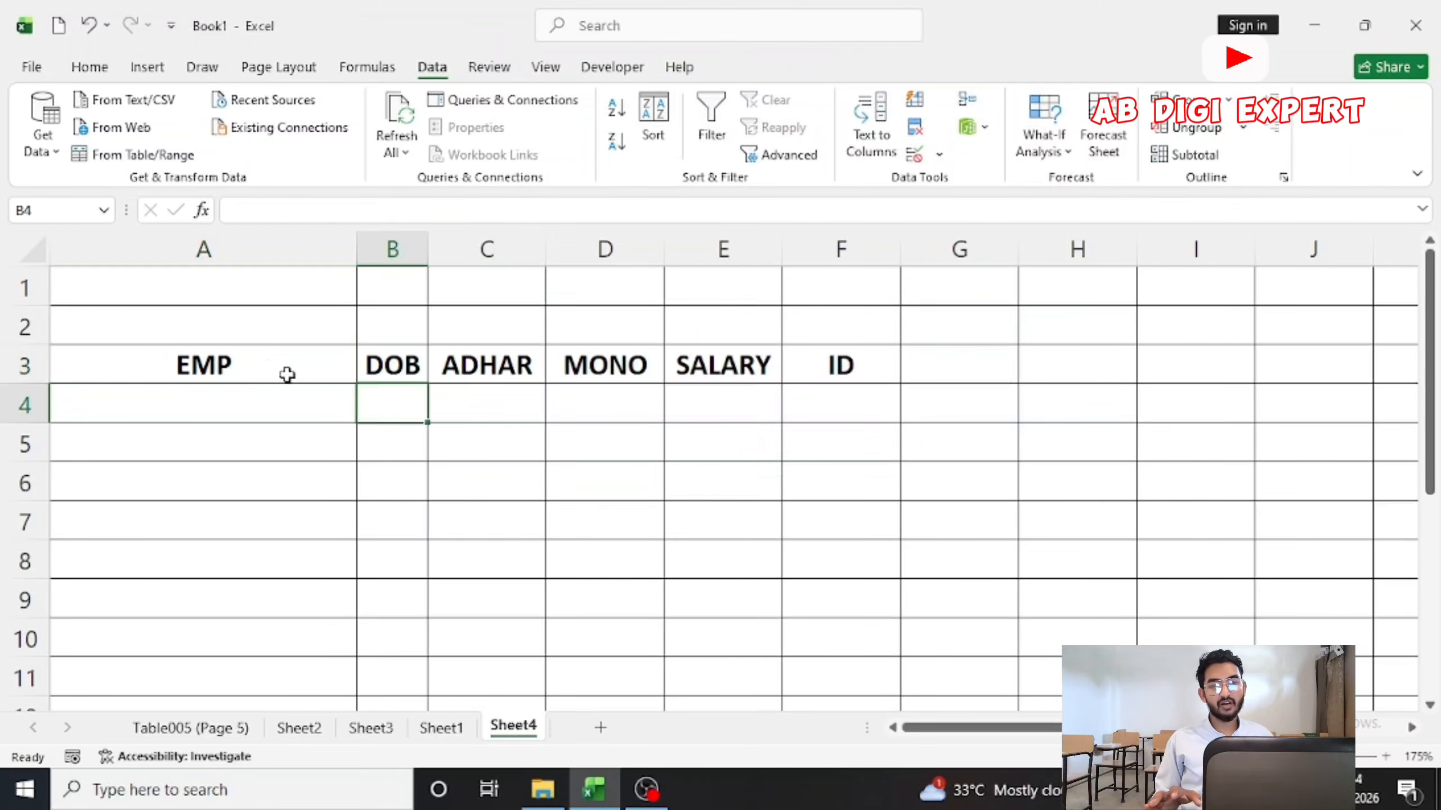
left_click(287, 375)
left_click(506, 375)
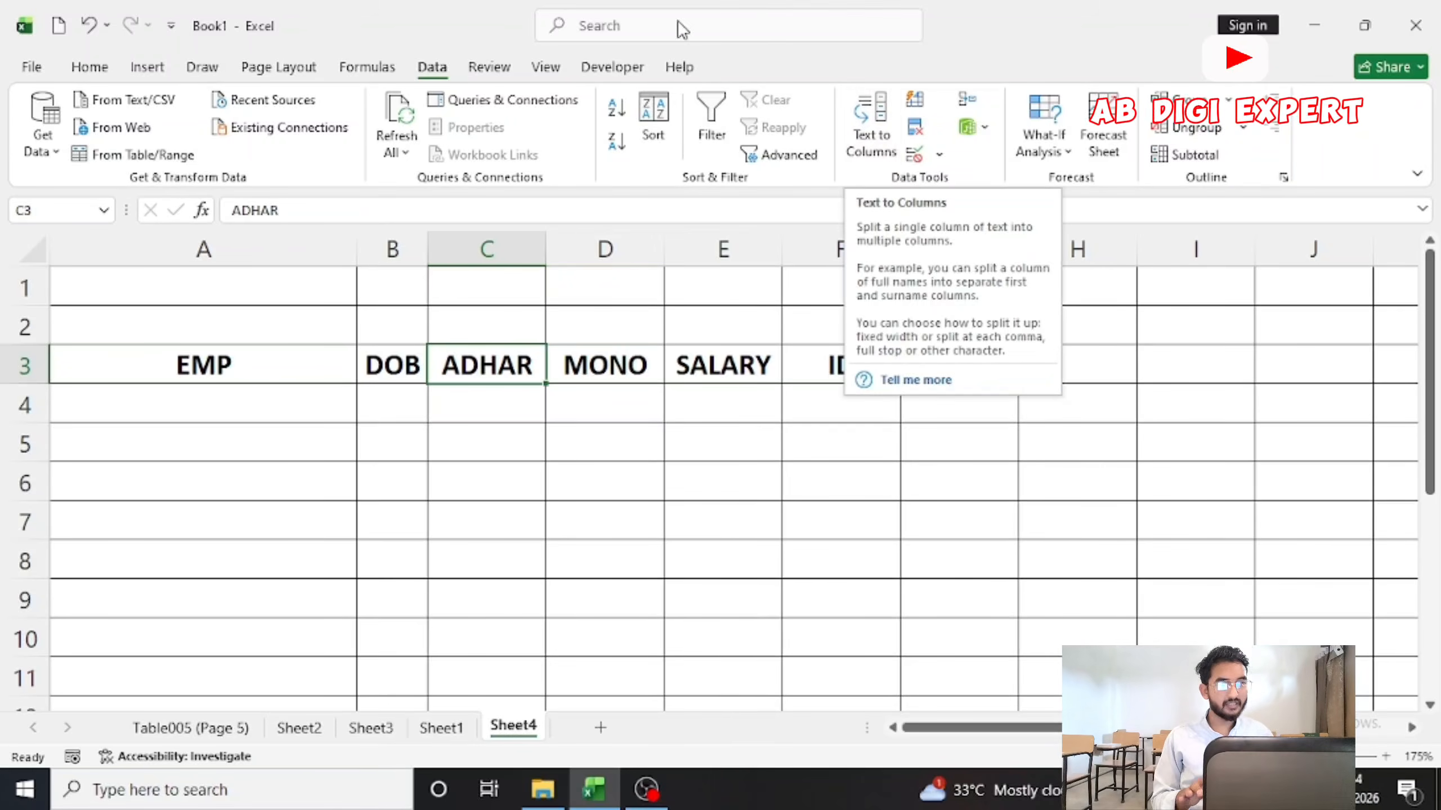
left_click(940, 155)
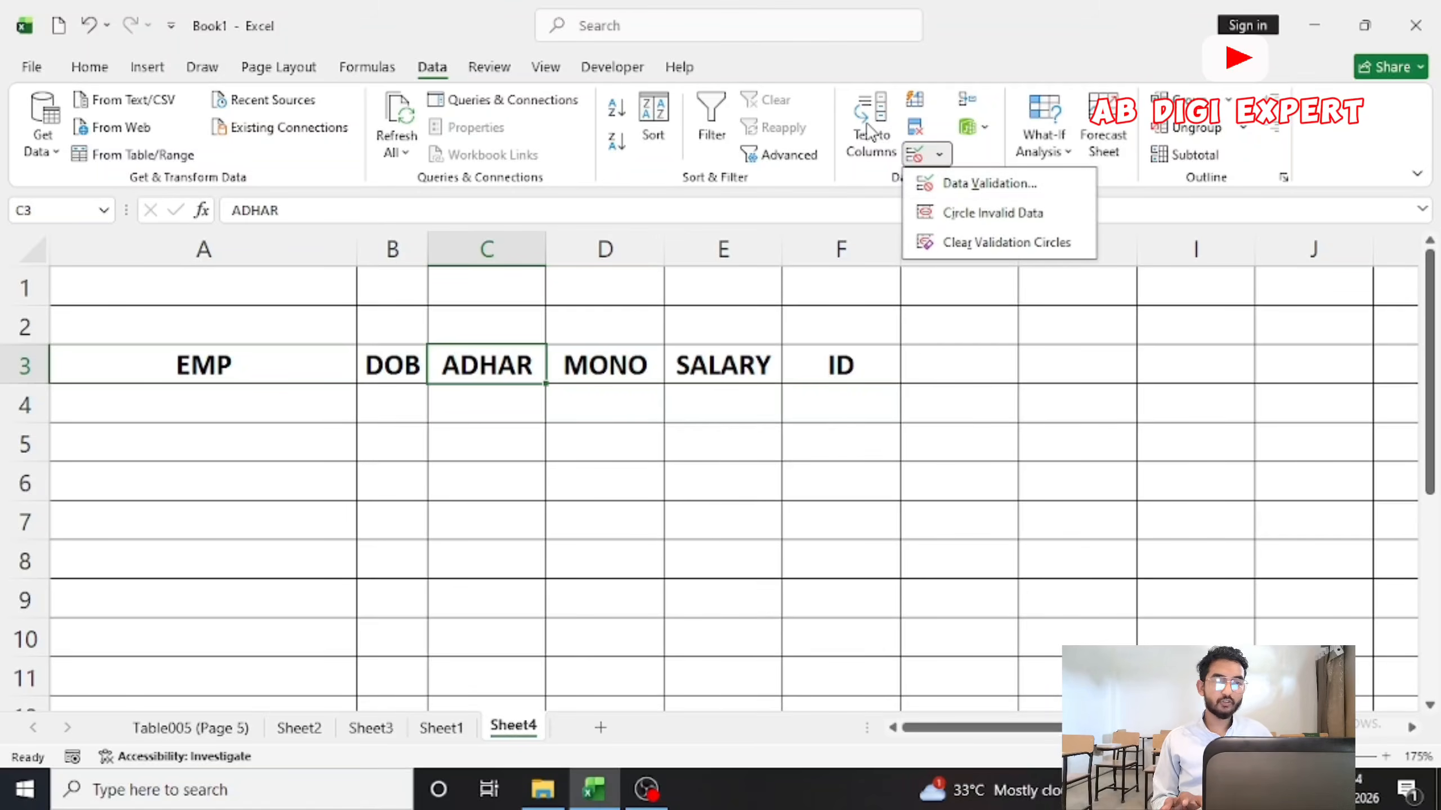
left_click(231, 405)
left_click(240, 400)
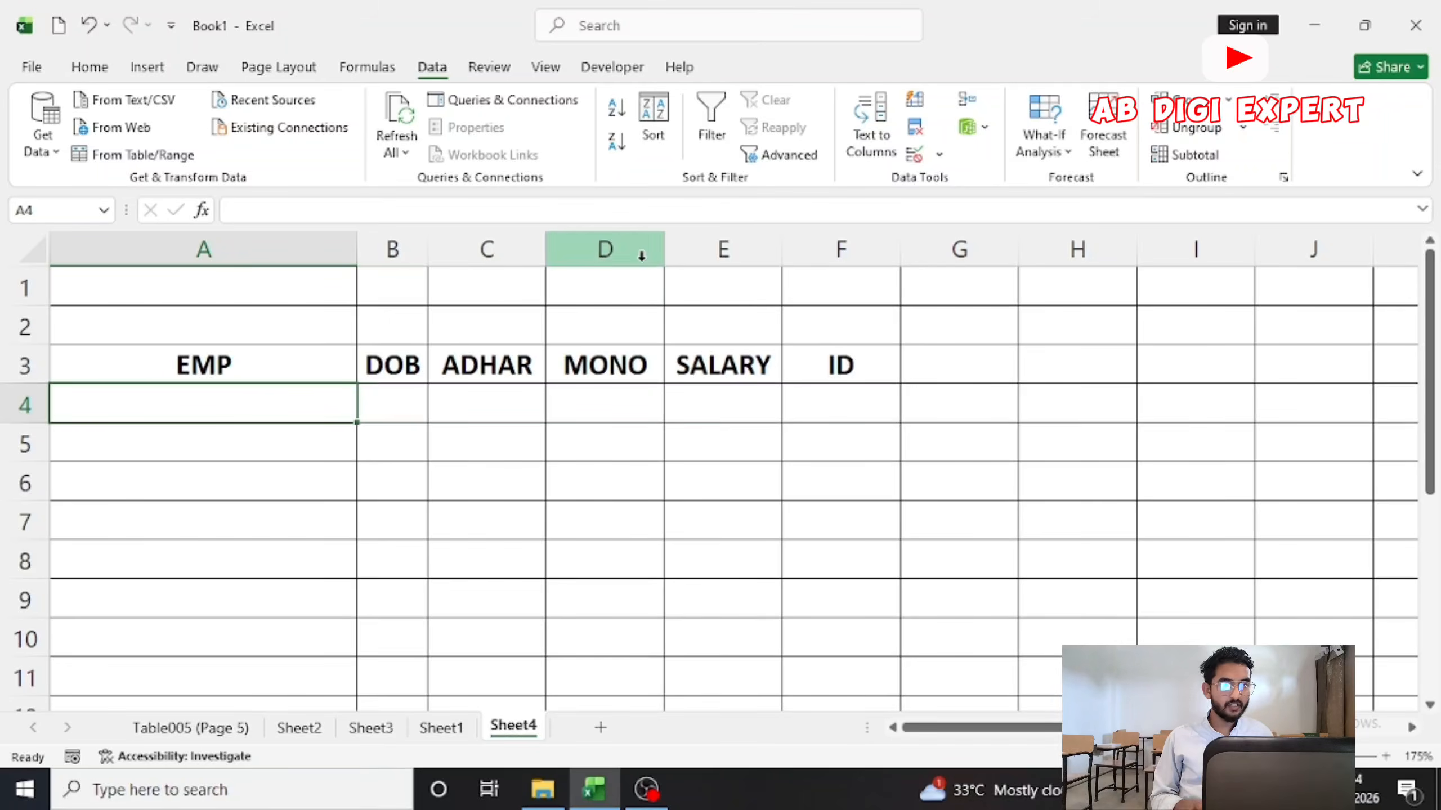
left_click(938, 156)
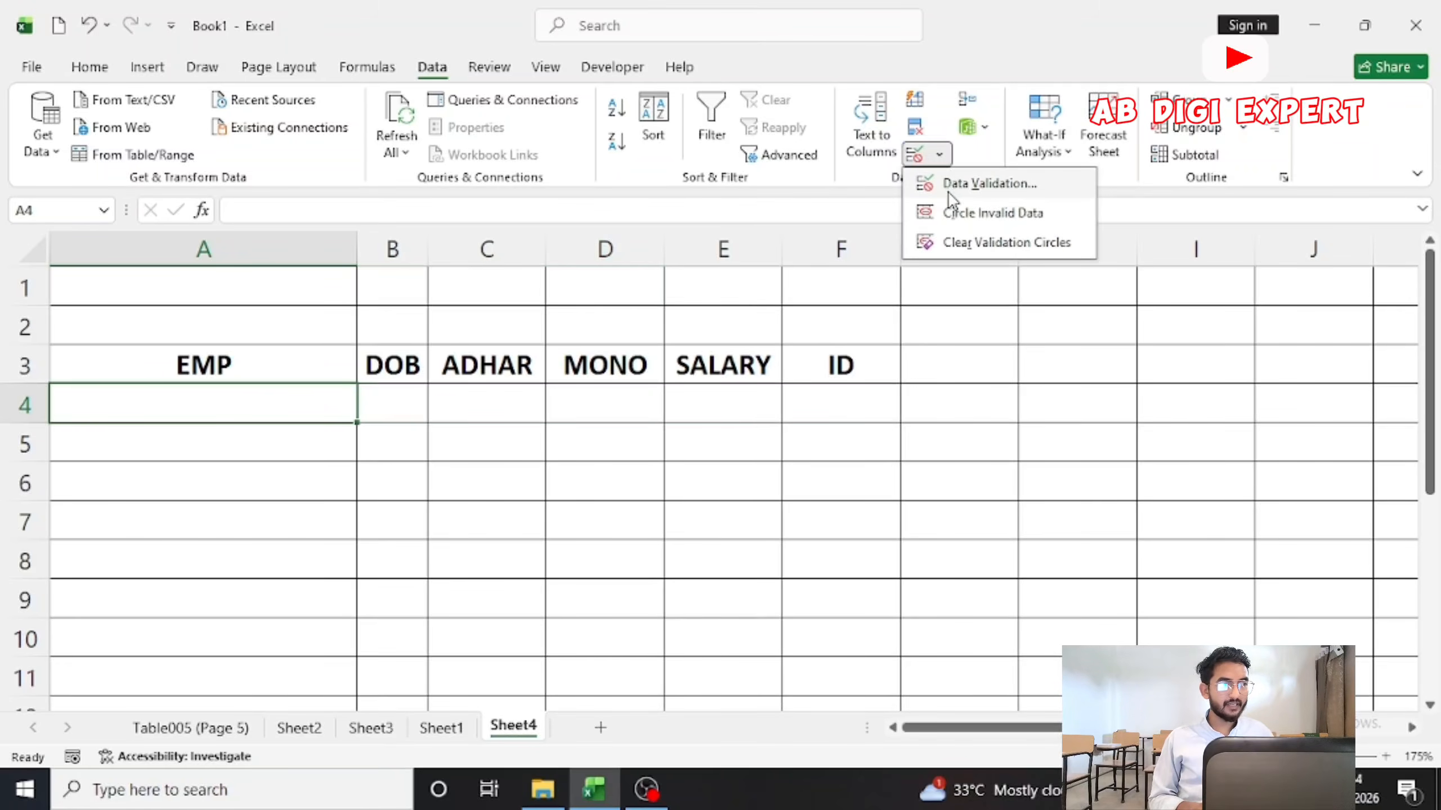
left_click(783, 388)
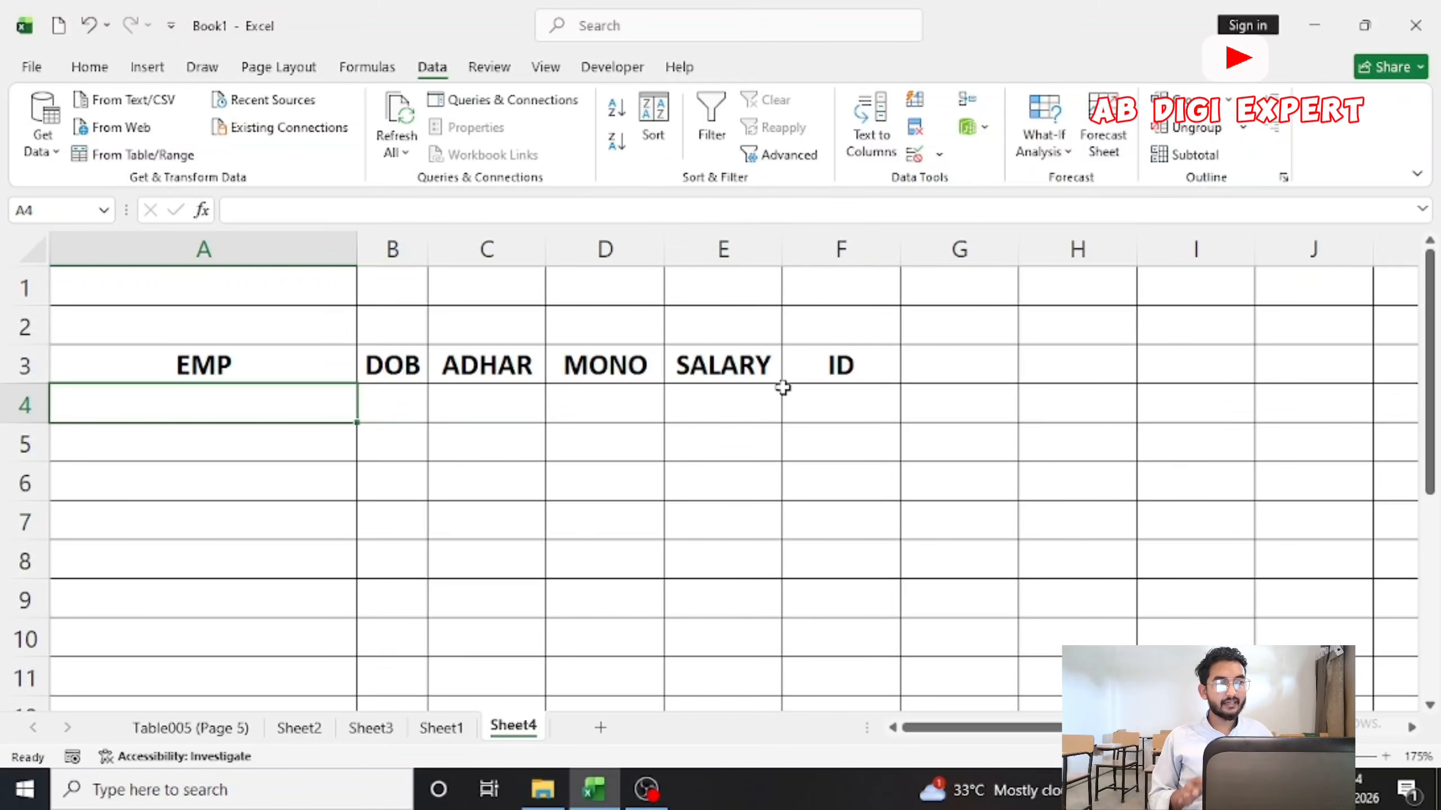